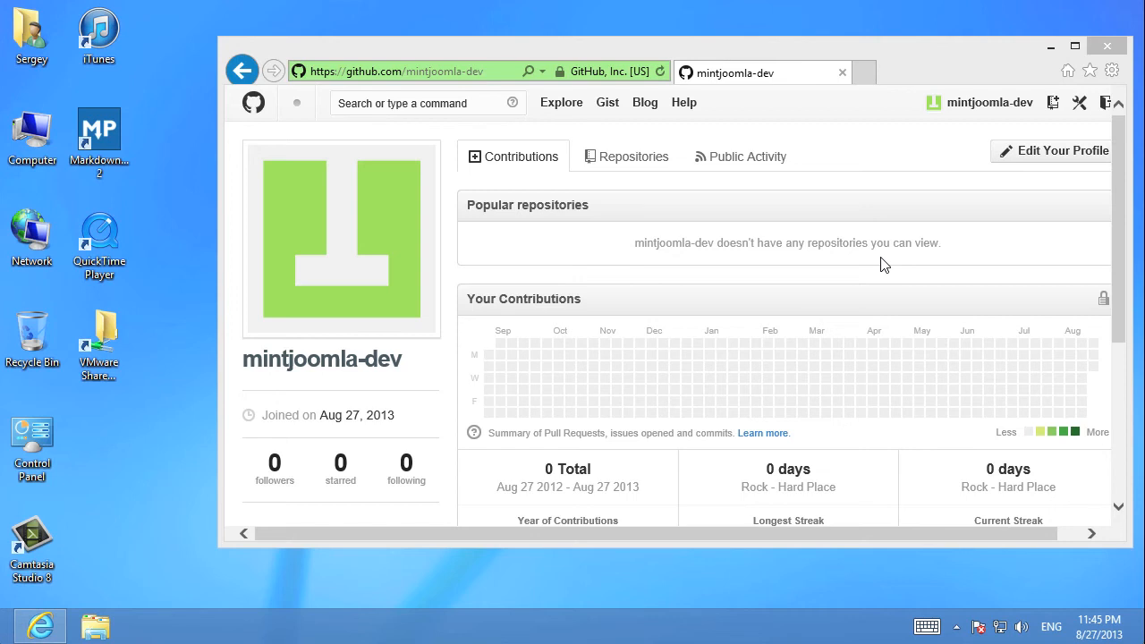
Maximize the browser window and search GitHub for mintjoomla
click(1048, 324)
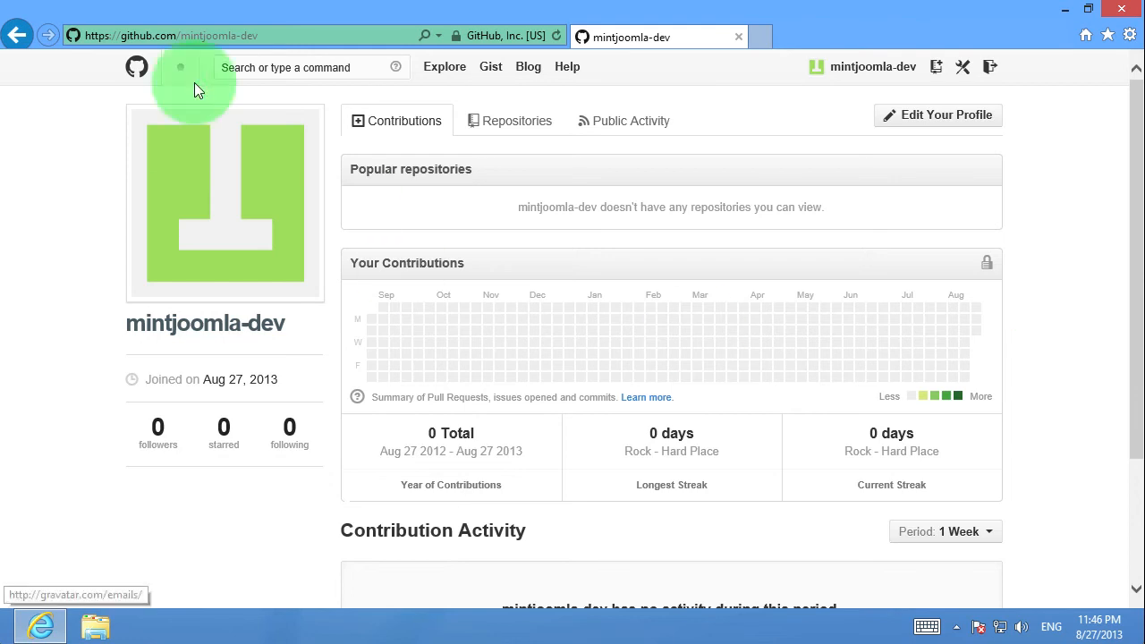
click(246, 63)
text(mintjoomla)
key(Return)
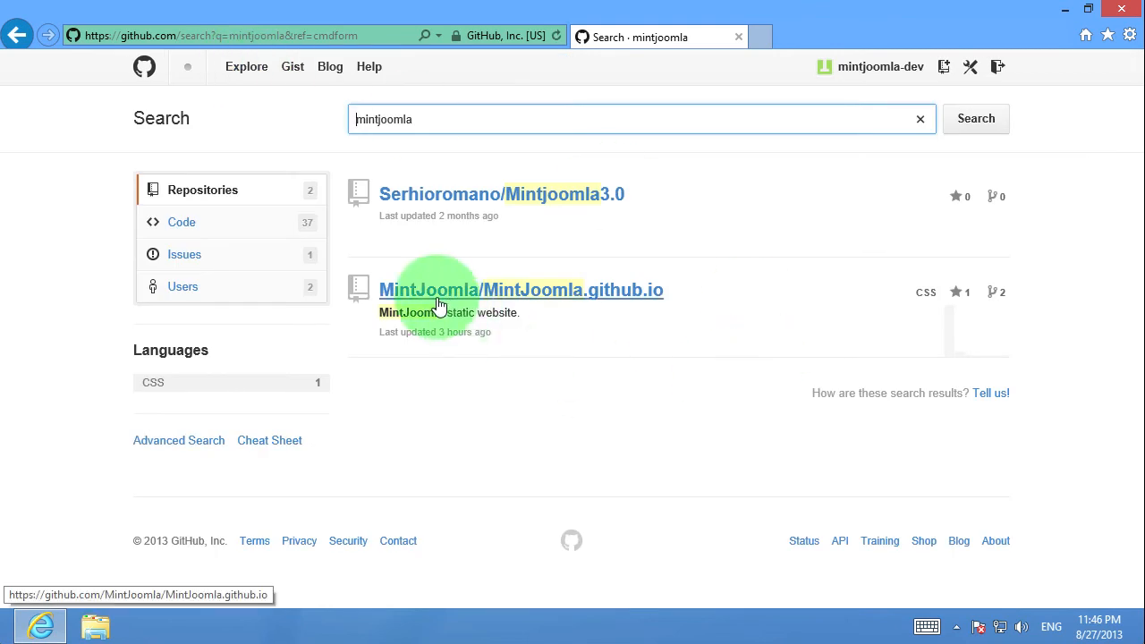
Open the MintJoomla/MintJoomla.github.io repository from the results and go into its en folder
click(622, 298)
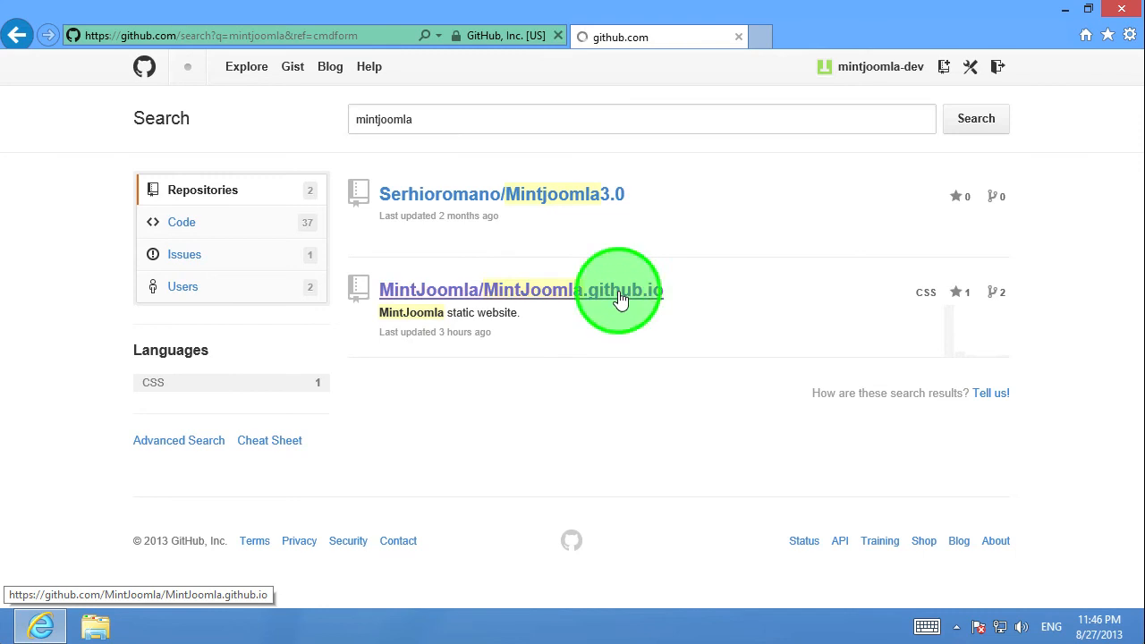
scroll(672, 337, down, 3)
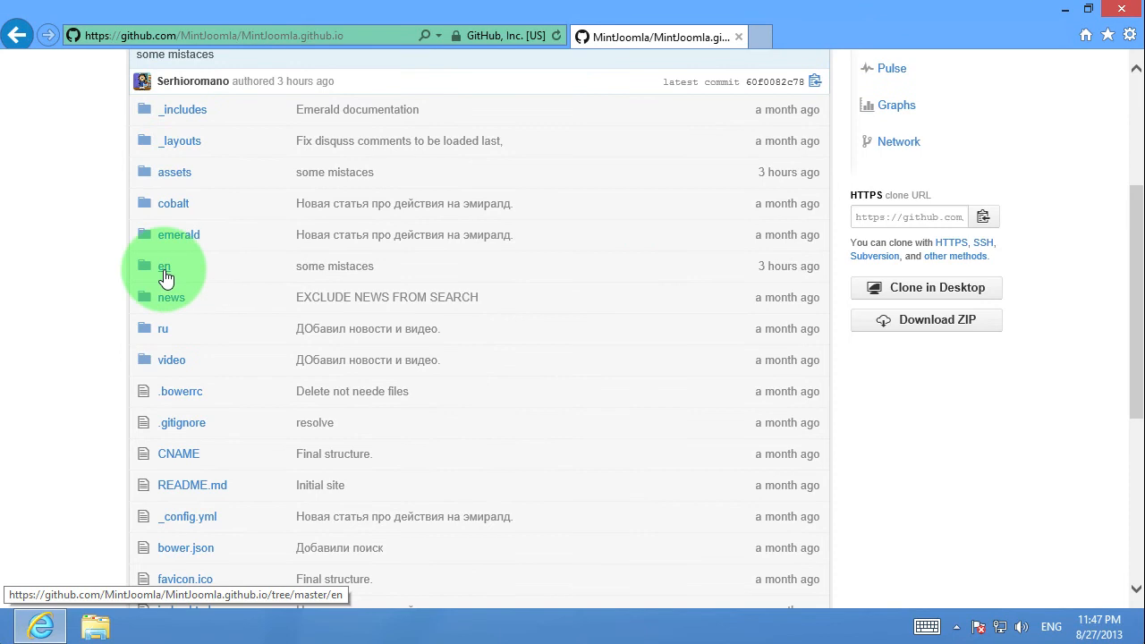
click(164, 328)
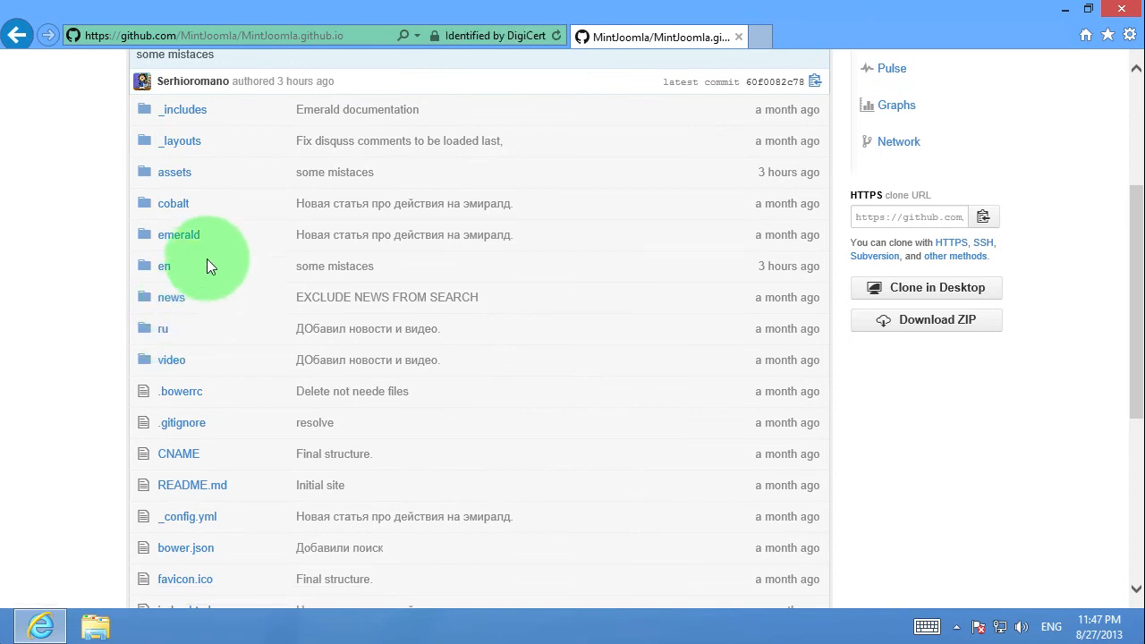
click(165, 266)
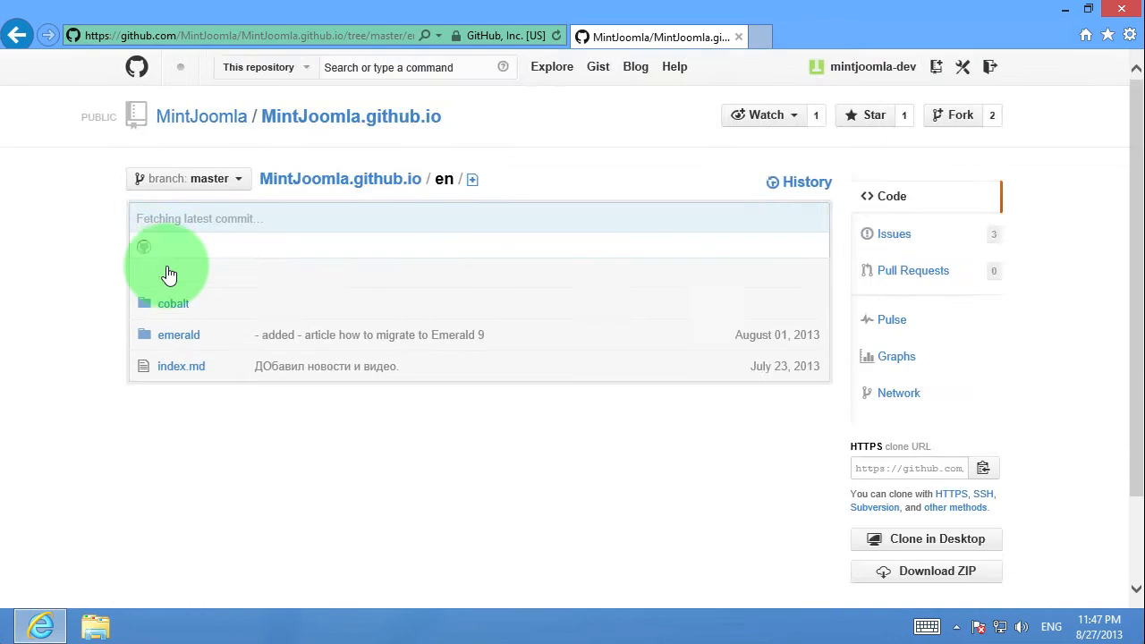
Browse through cobalt, _posts and developer, and open 2013-01-01-create-field.md
click(174, 308)
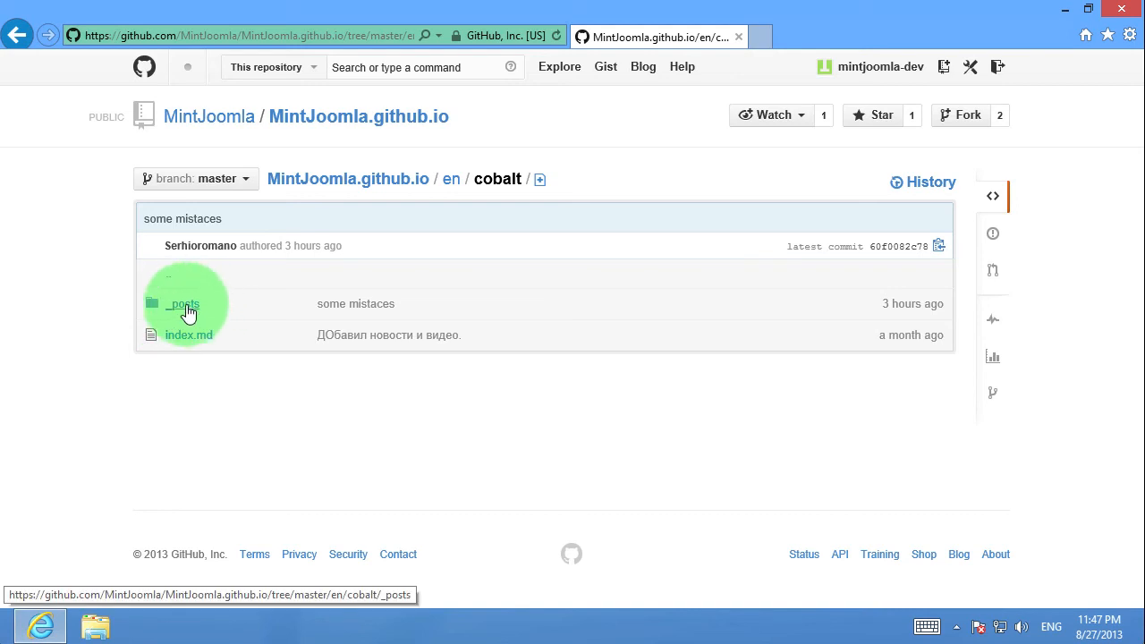
click(187, 308)
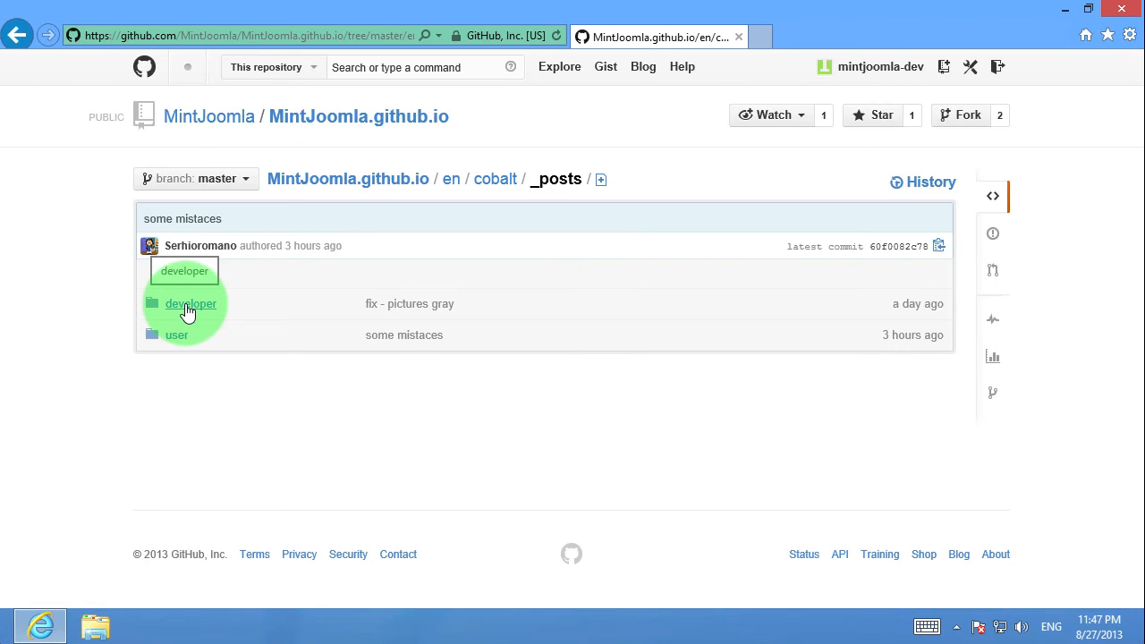
click(188, 309)
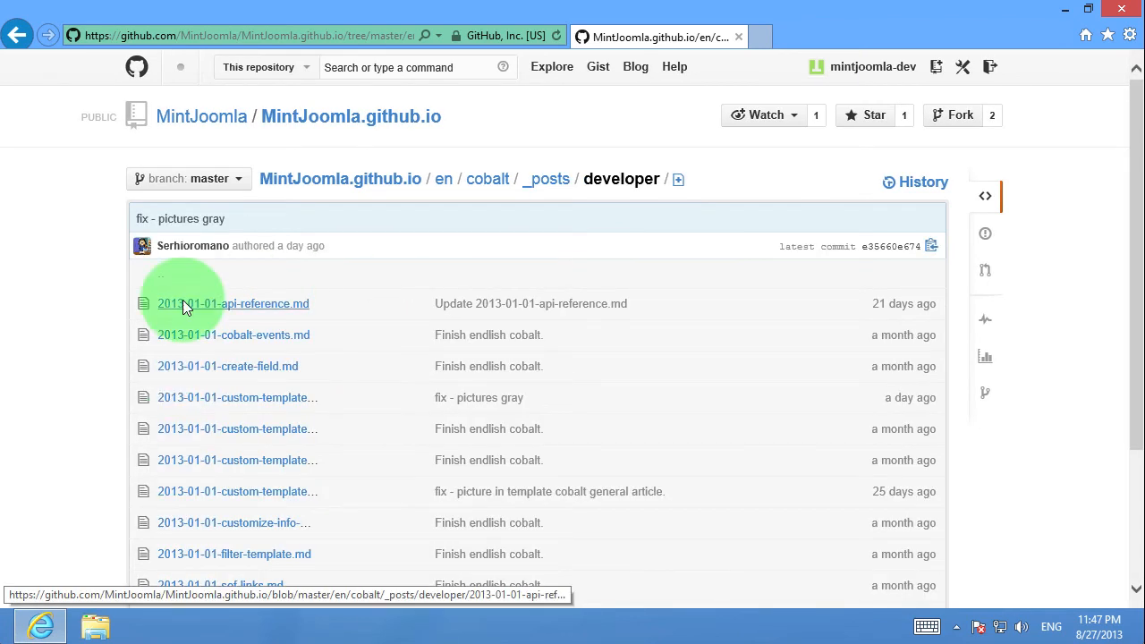
click(270, 374)
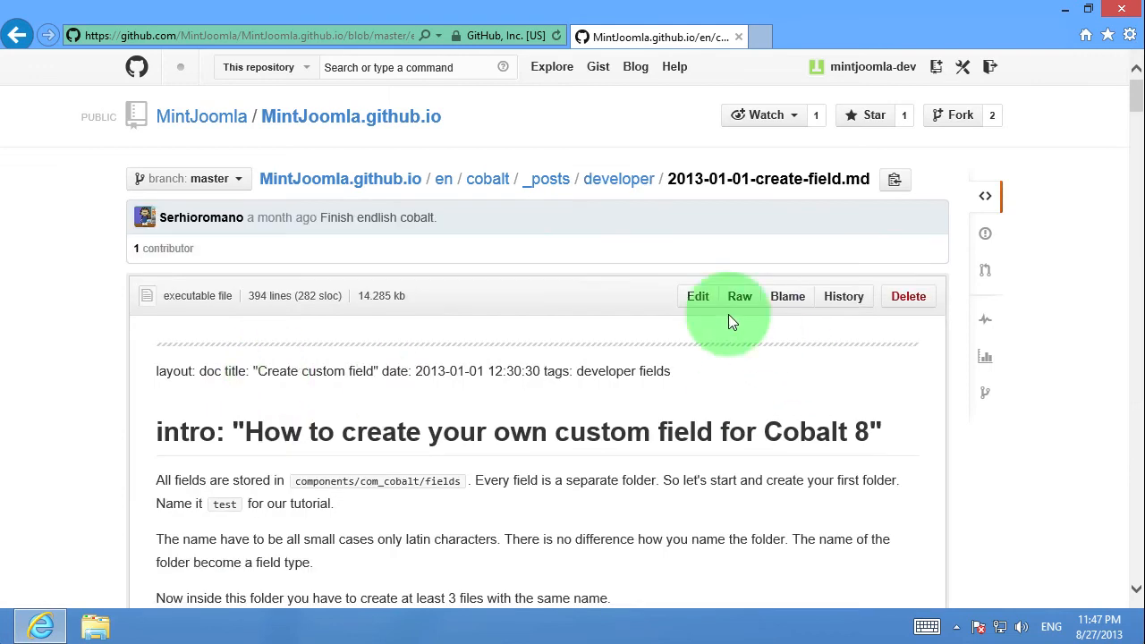
Open the file for editing and insert an empty line after the front matter block
click(698, 304)
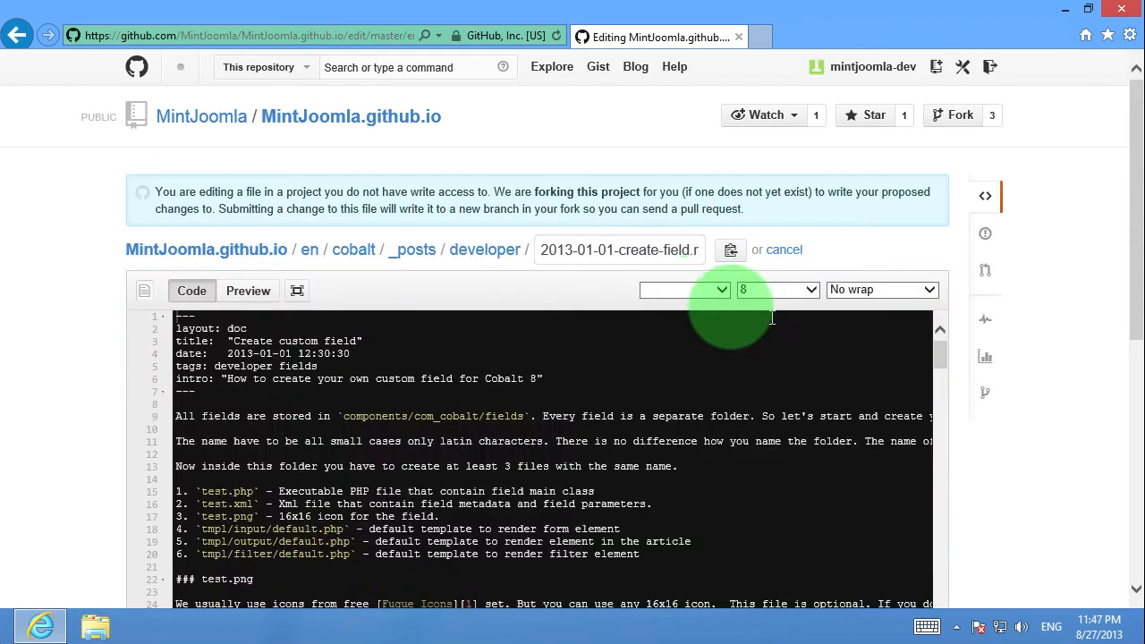
scroll(1028, 385, down, 5)
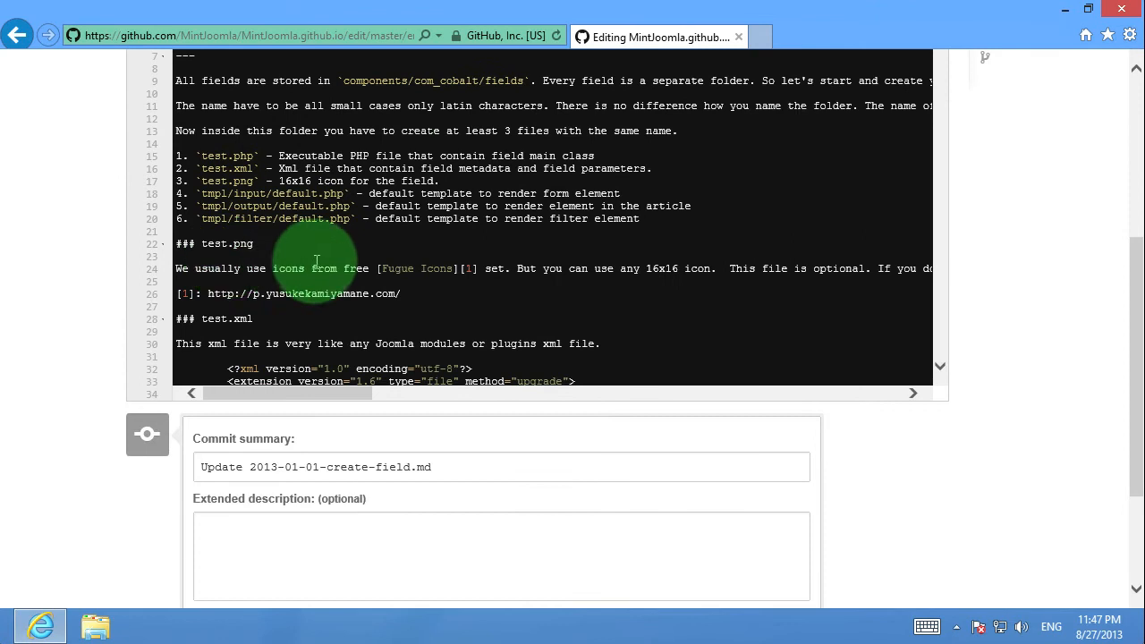
scroll(286, 261, up, 5)
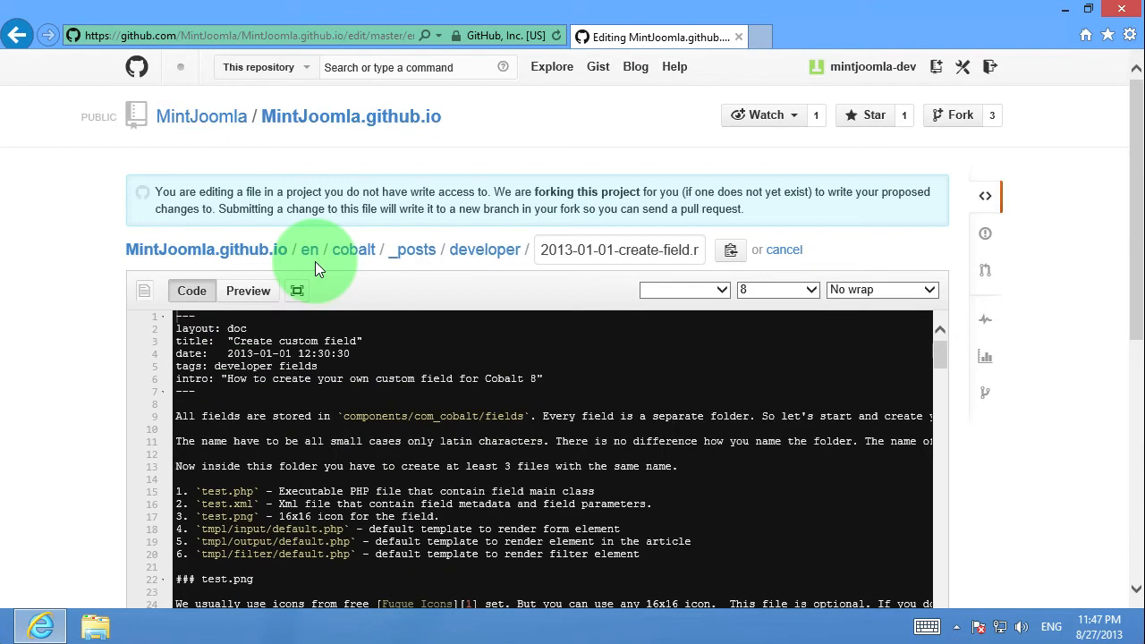
click(208, 404)
key(Return)
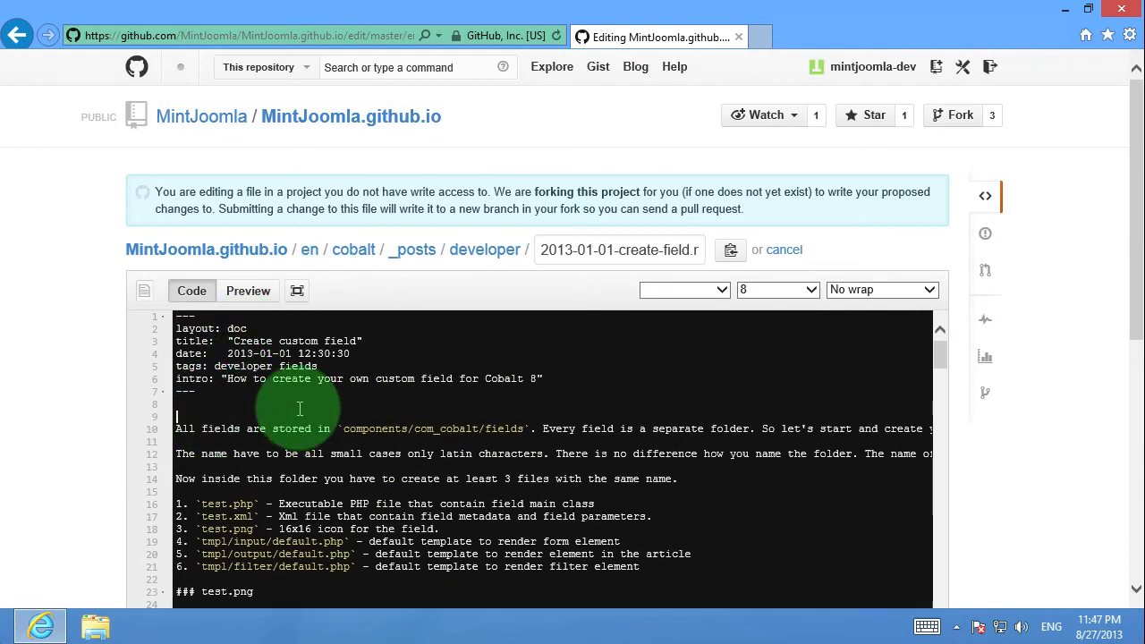
Propose the file change with the default commit summary and send the resulting pull request
scroll(78, 400, down, 3)
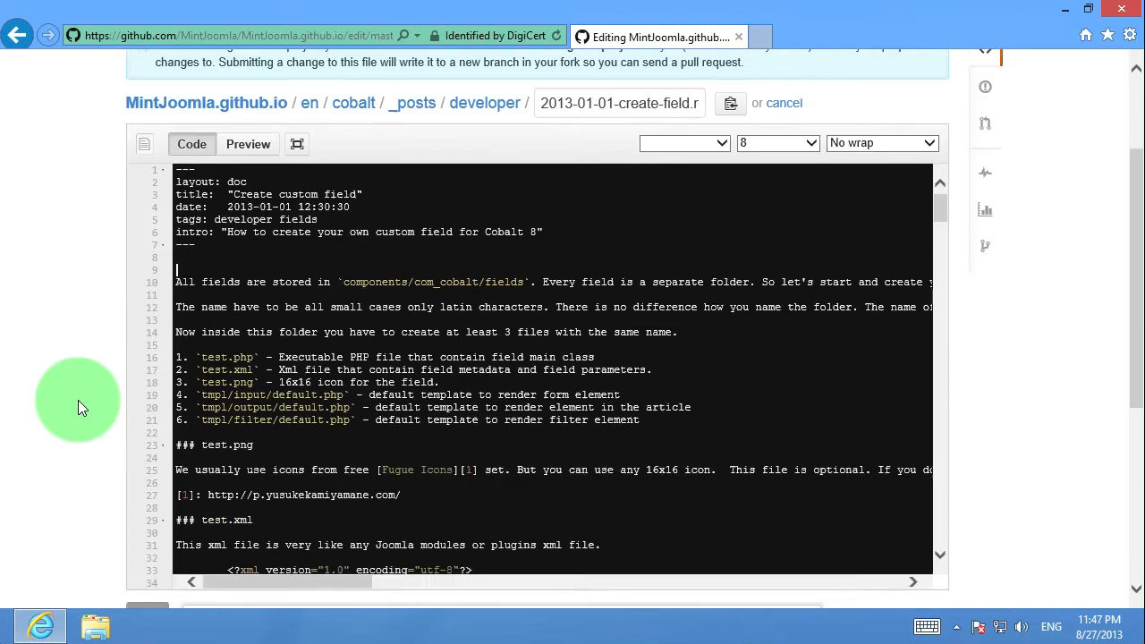
scroll(78, 400, down, 3)
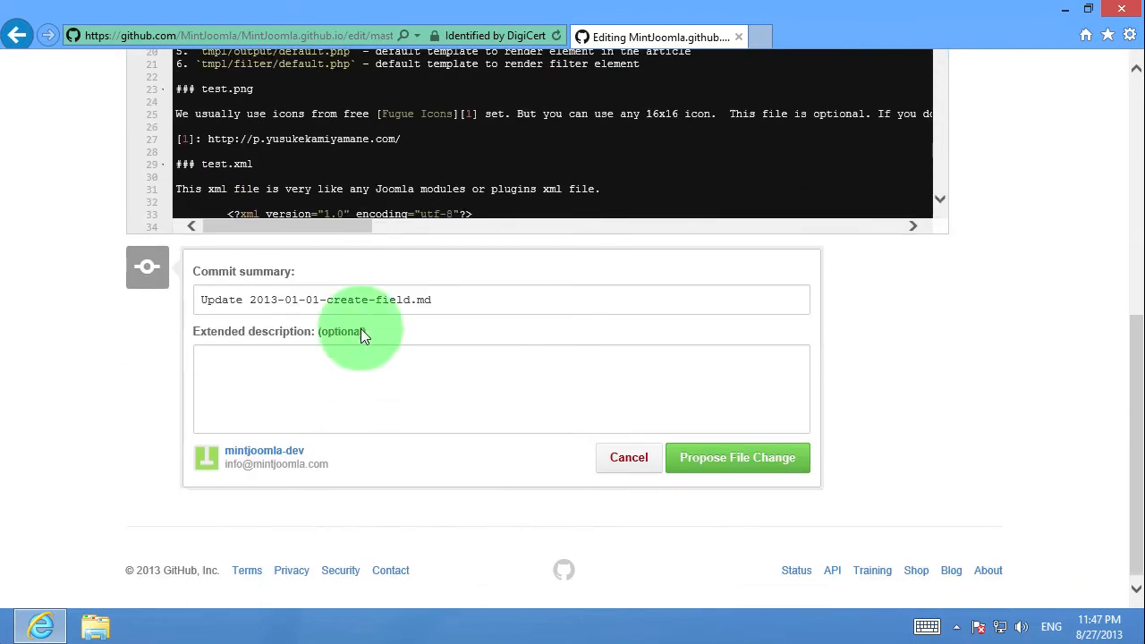
click(259, 369)
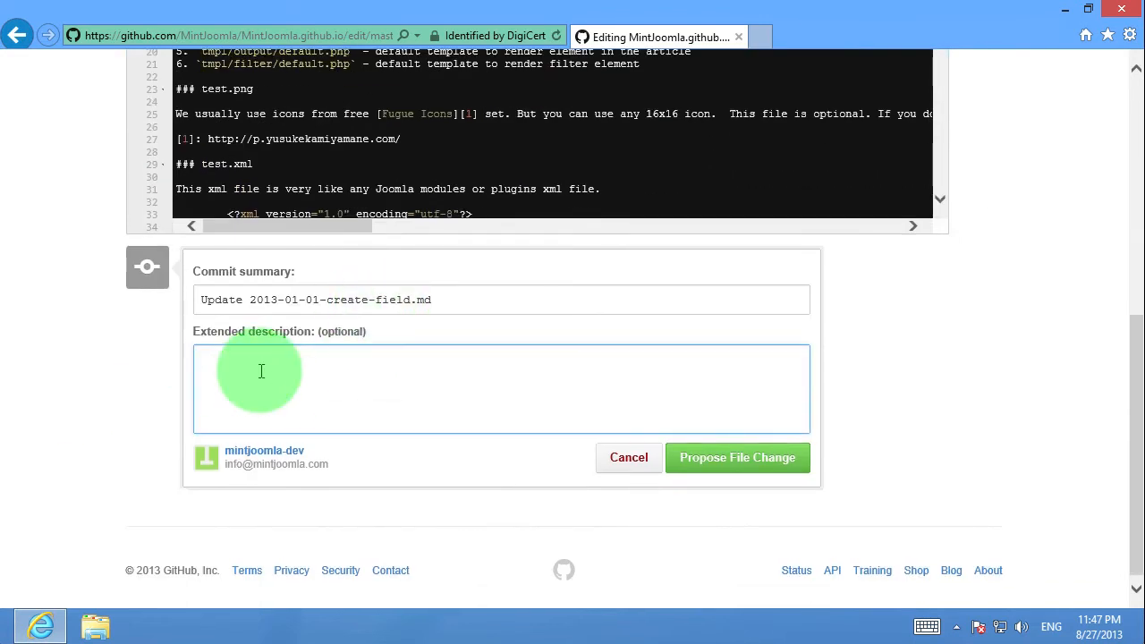
click(722, 471)
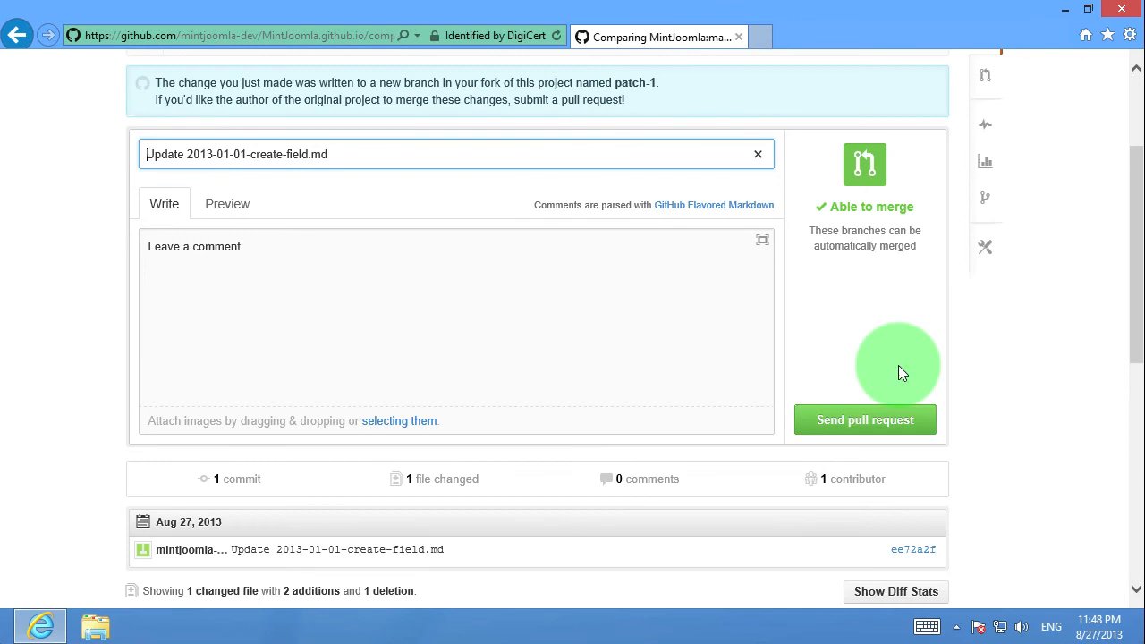
scroll(864, 327, up, 2)
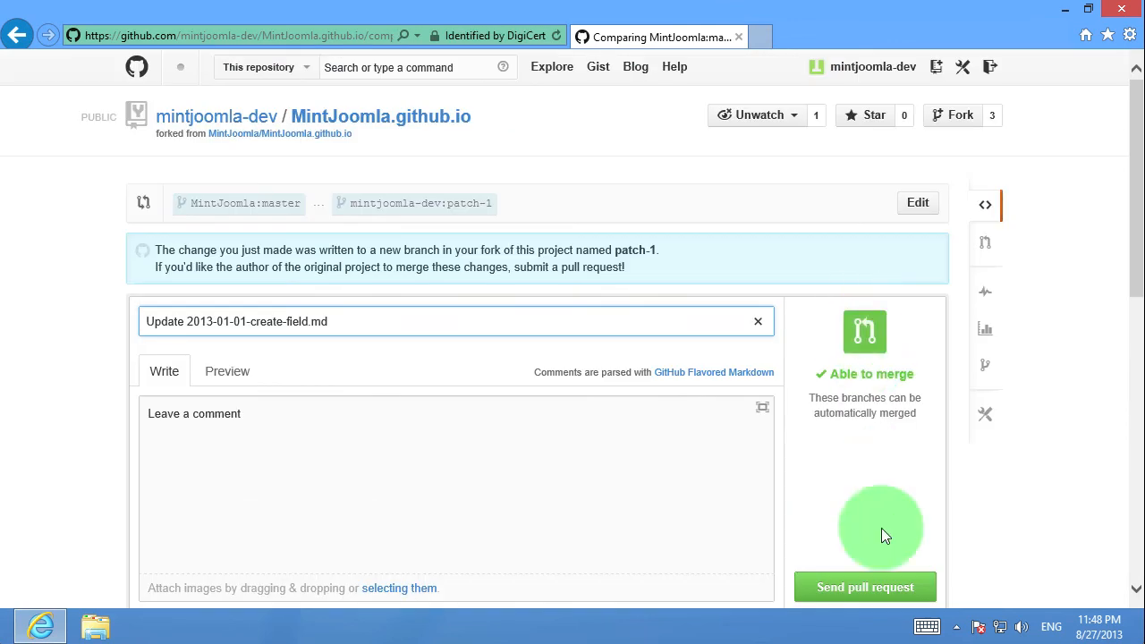
click(878, 590)
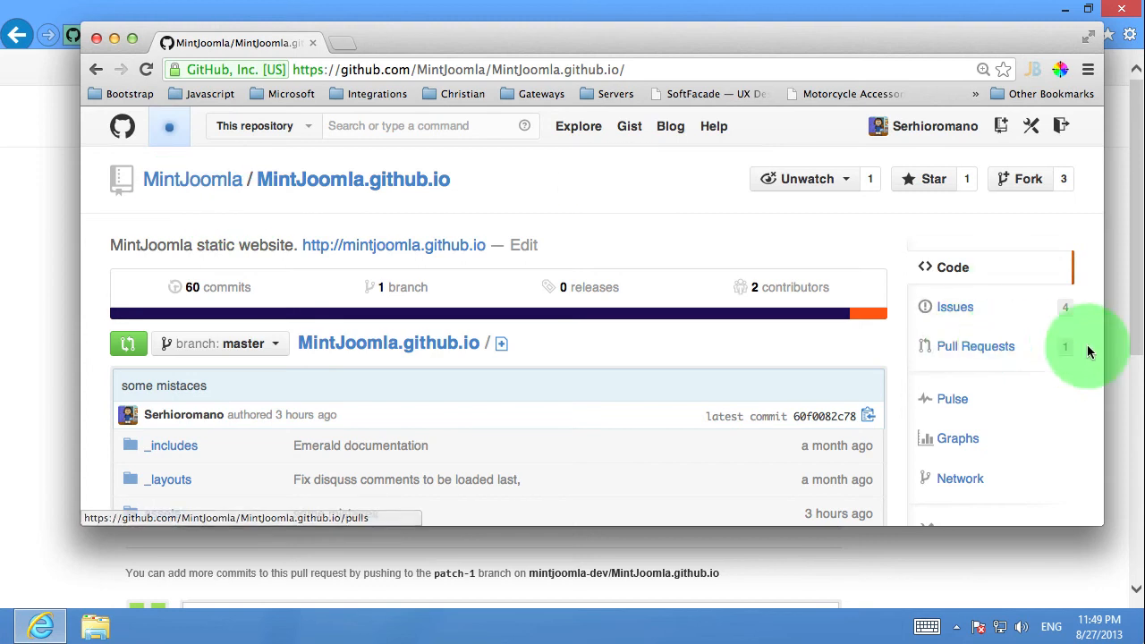
Switch to Chrome and open the repository's pull request Update 2013-01-01-create-field.md
click(957, 349)
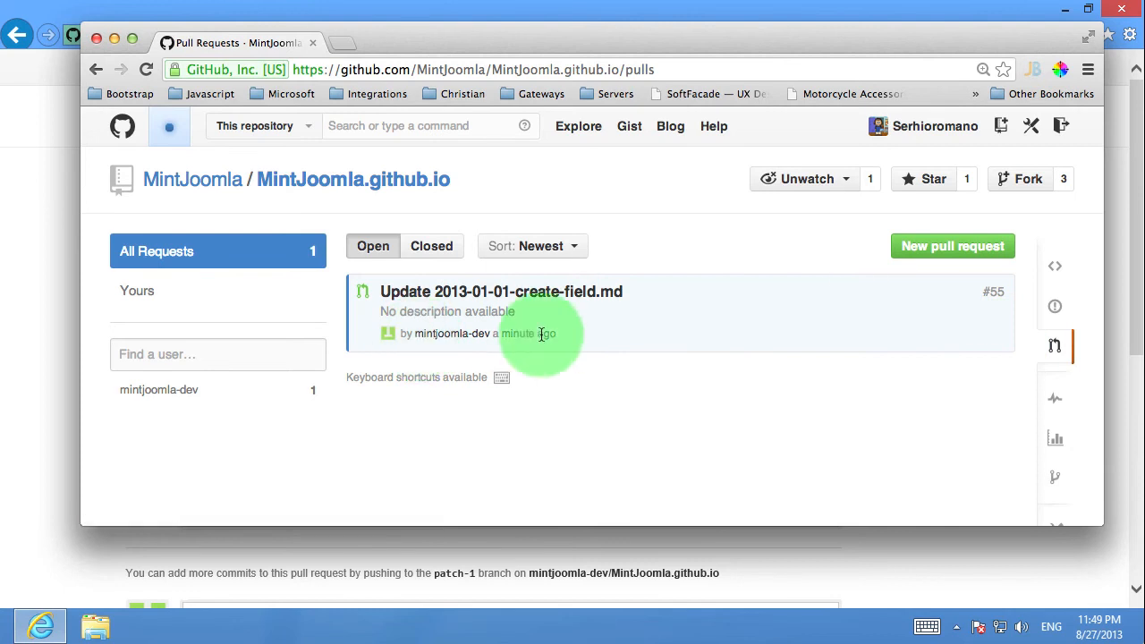
click(496, 295)
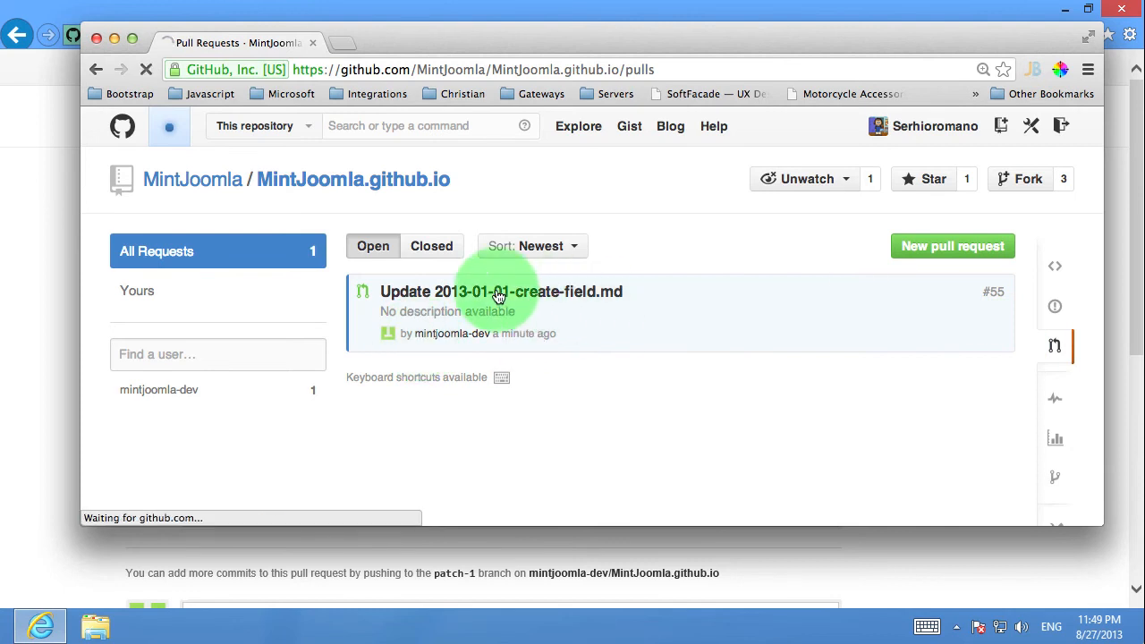
scroll(876, 349, down, 3)
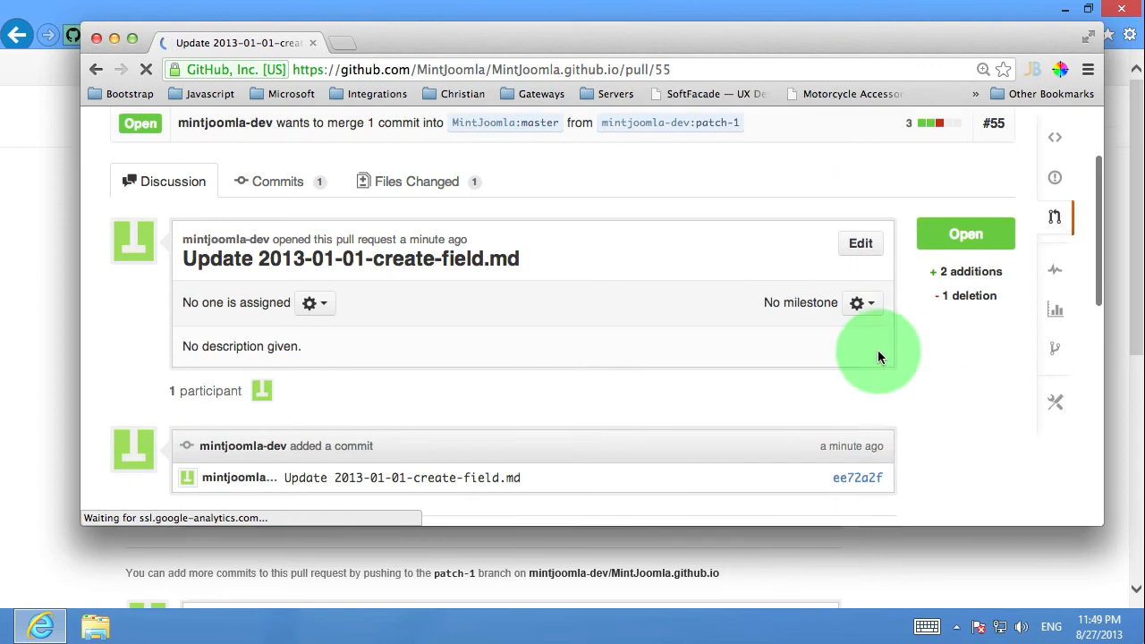
Inspect the pull request's commit diff, then return to the pull request page
click(845, 423)
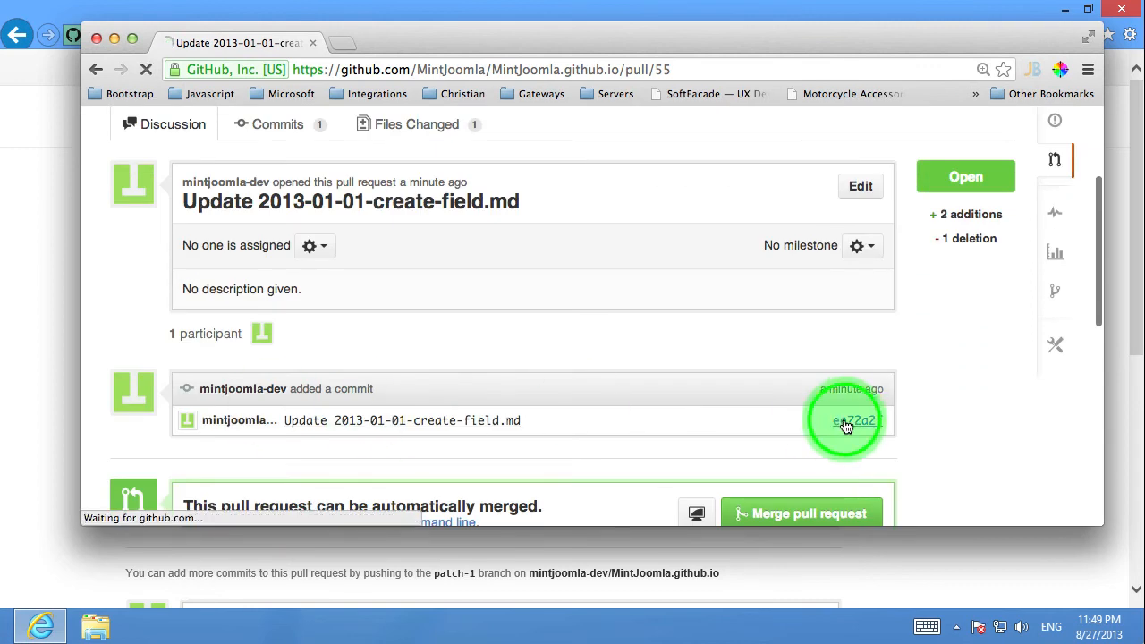
scroll(638, 337, down, 3)
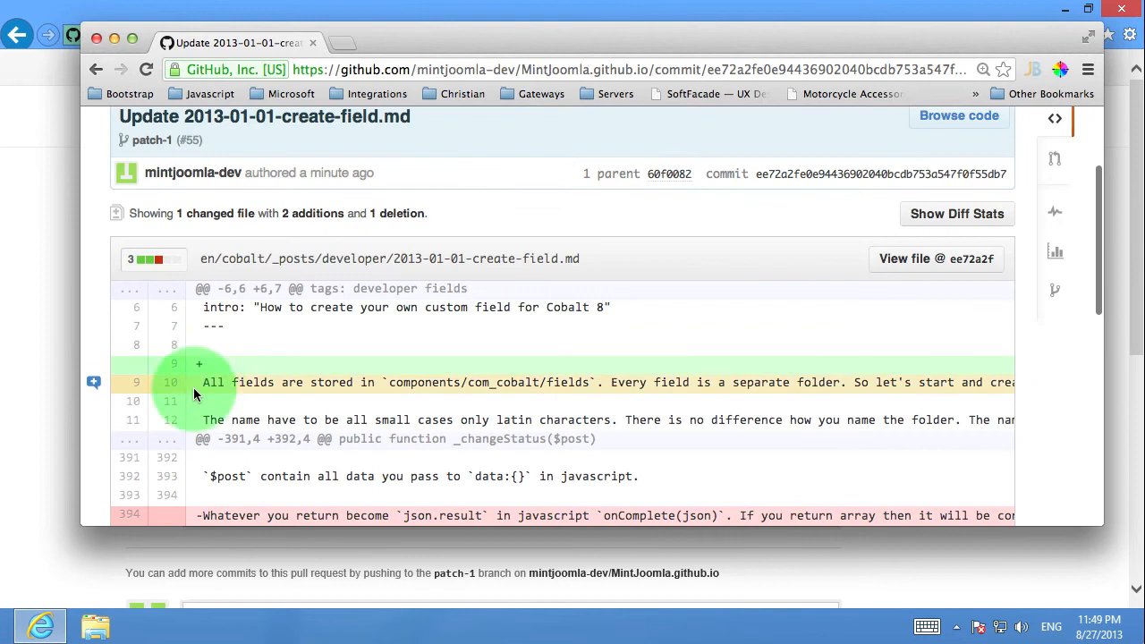
scroll(403, 347, down, 1)
scroll(403, 347, down, 2)
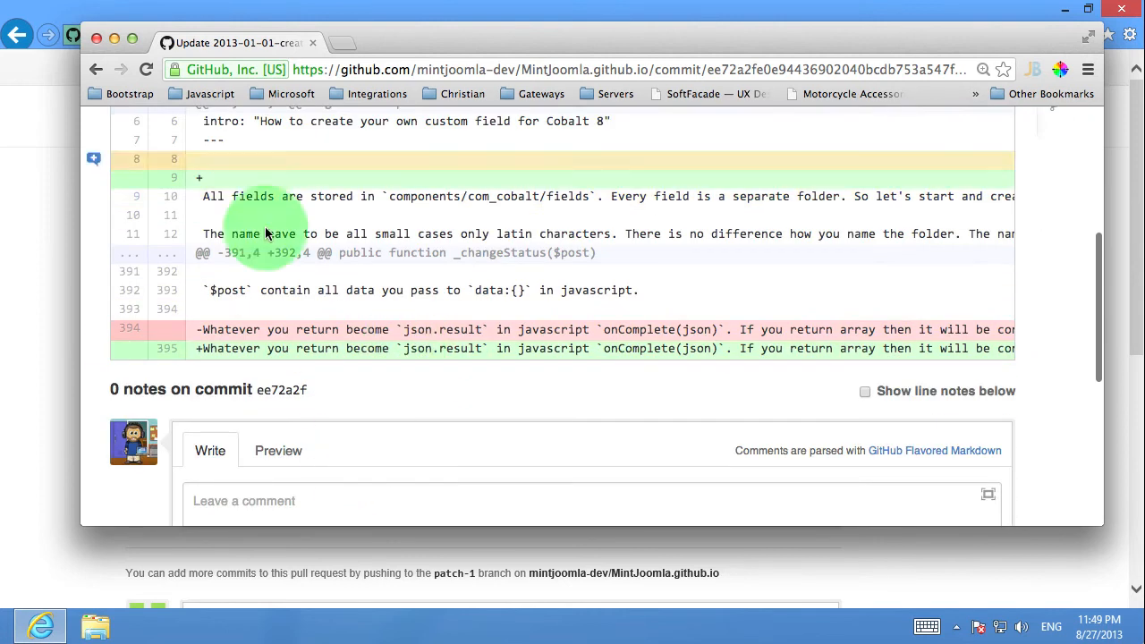
click(97, 72)
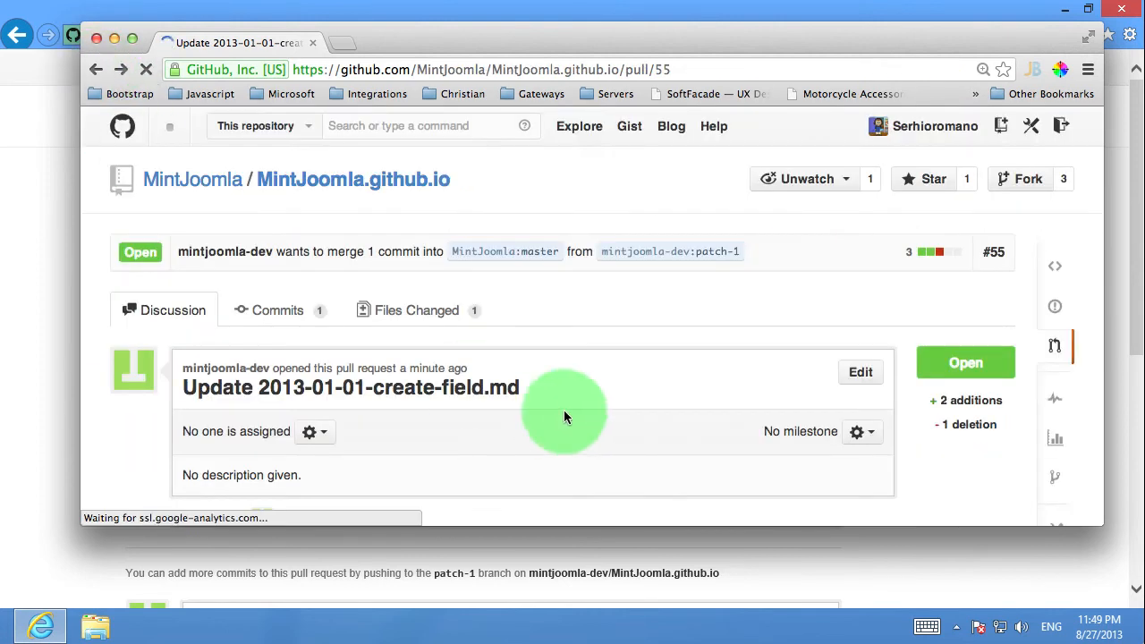
Close the pull request without merging it
scroll(607, 392, down, 3)
scroll(625, 357, down, 1)
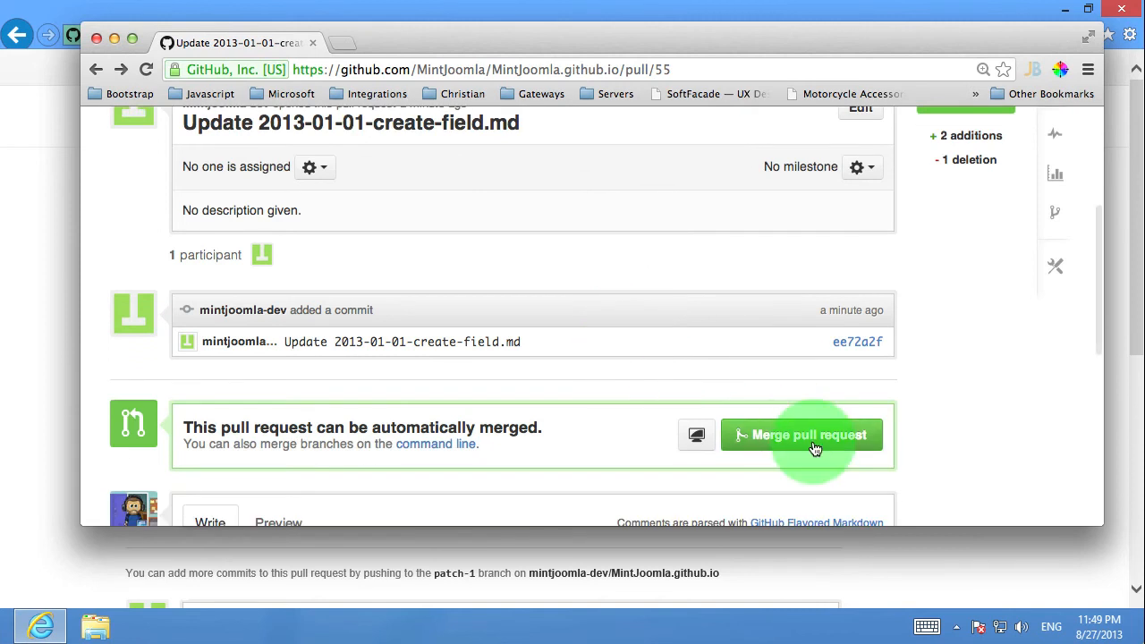
scroll(802, 442, down, 5)
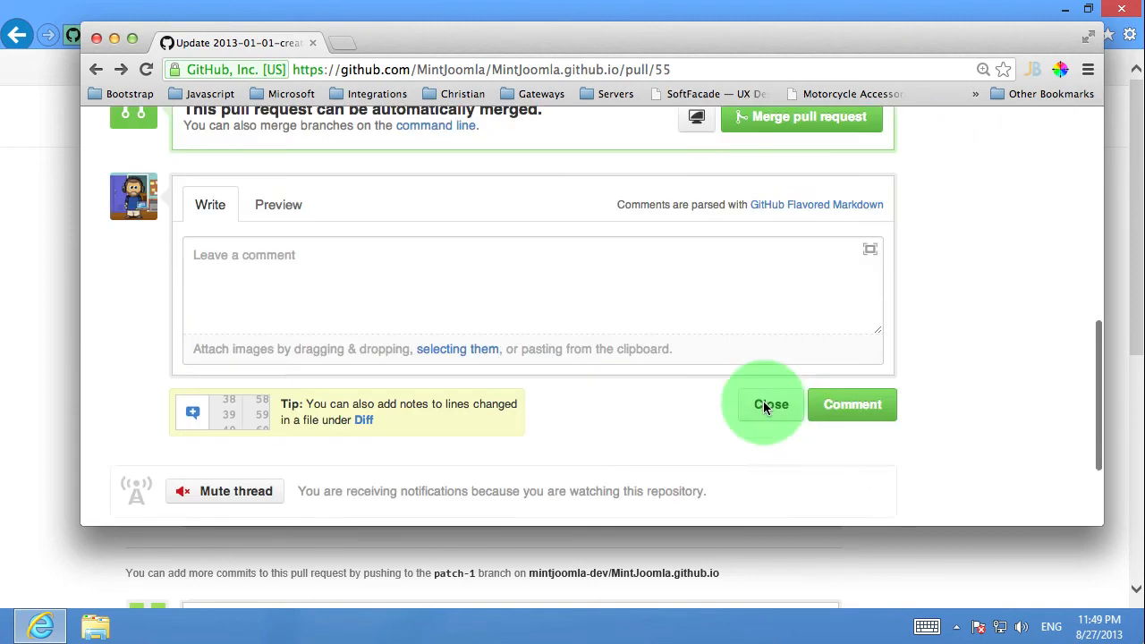
click(769, 365)
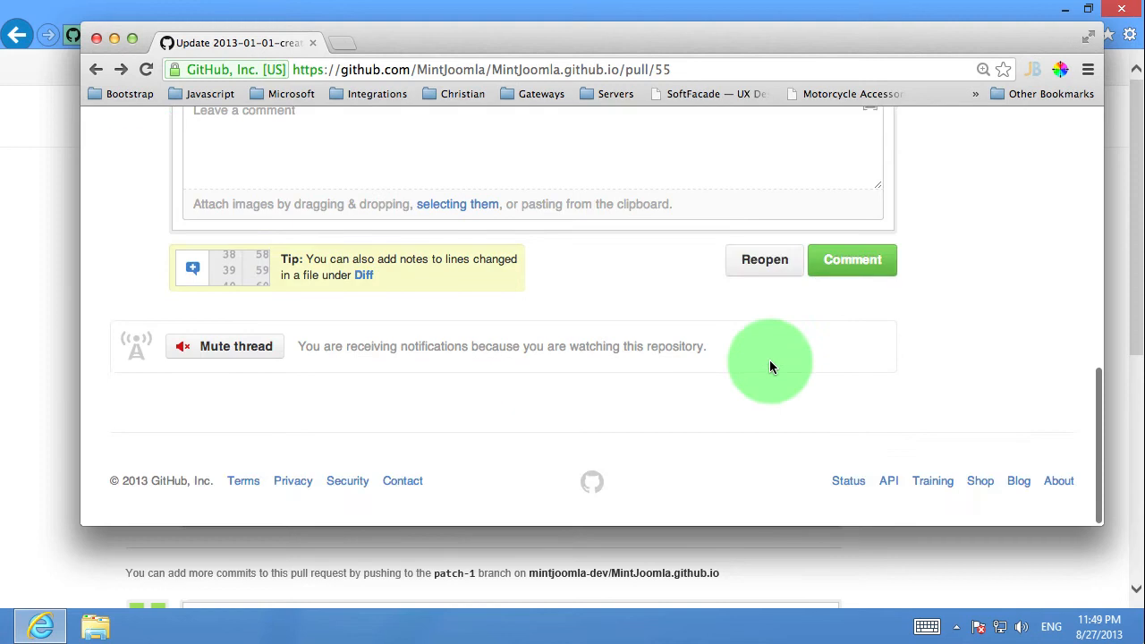
scroll(883, 335, up, 3)
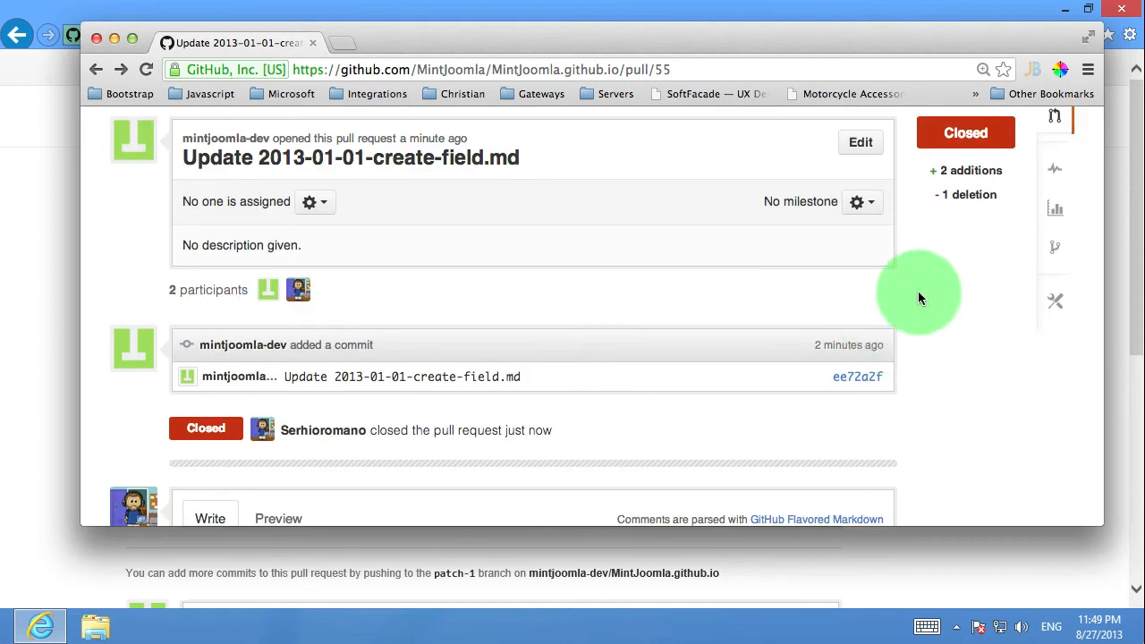
Open the repository's en/cobalt/_posts/developer folder and start creating a new file there
scroll(920, 289, up, 2)
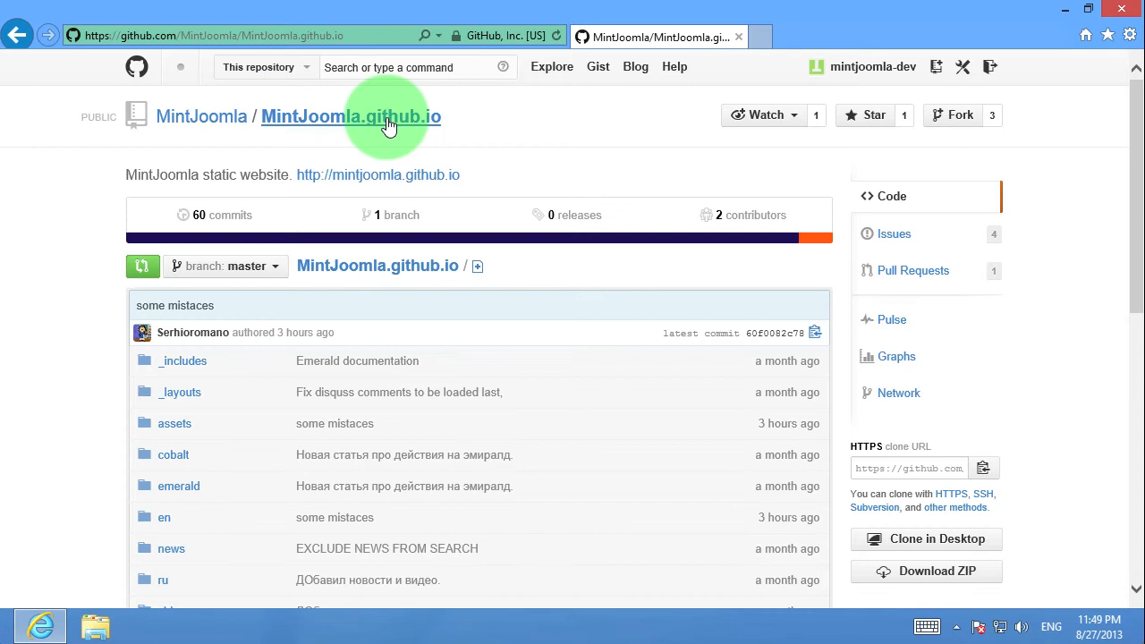
scroll(352, 332, down, 3)
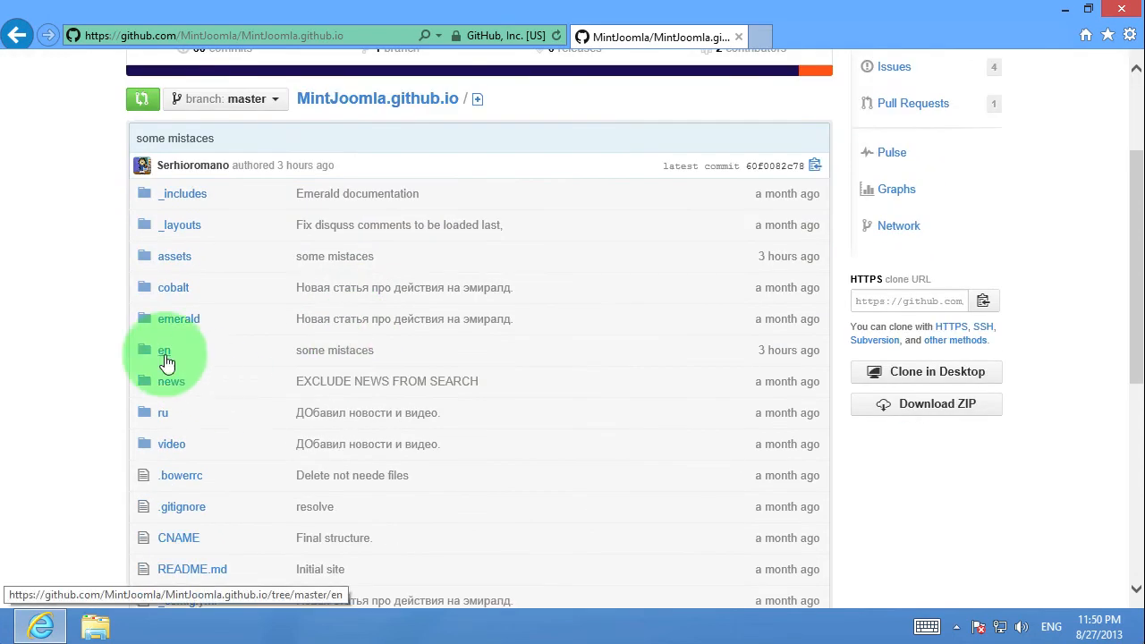
click(164, 355)
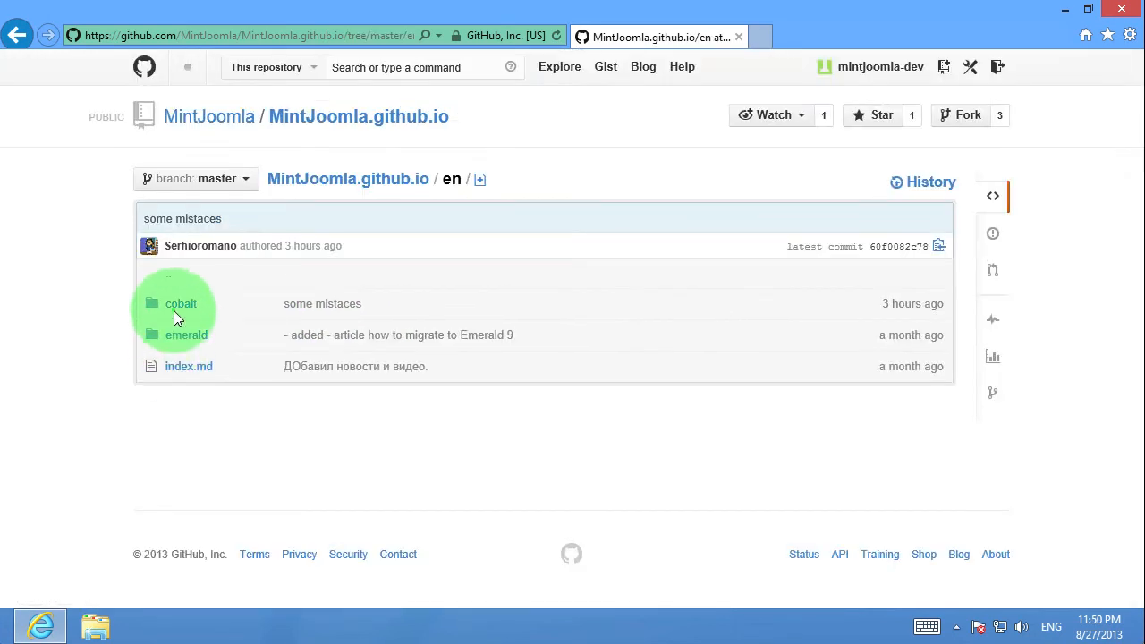
click(175, 309)
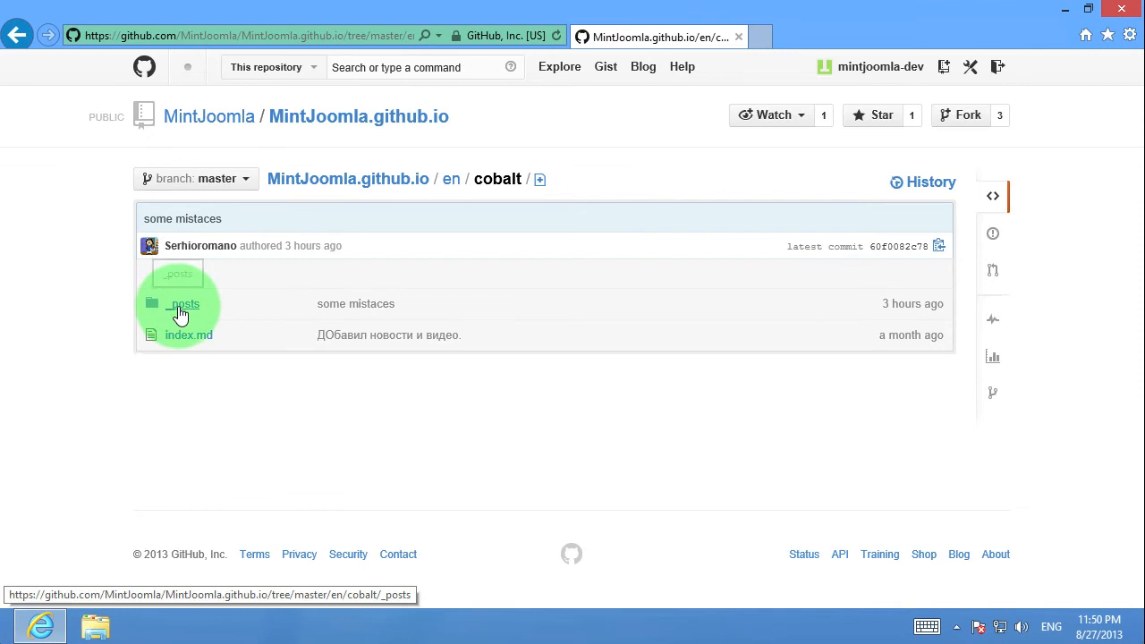
click(180, 308)
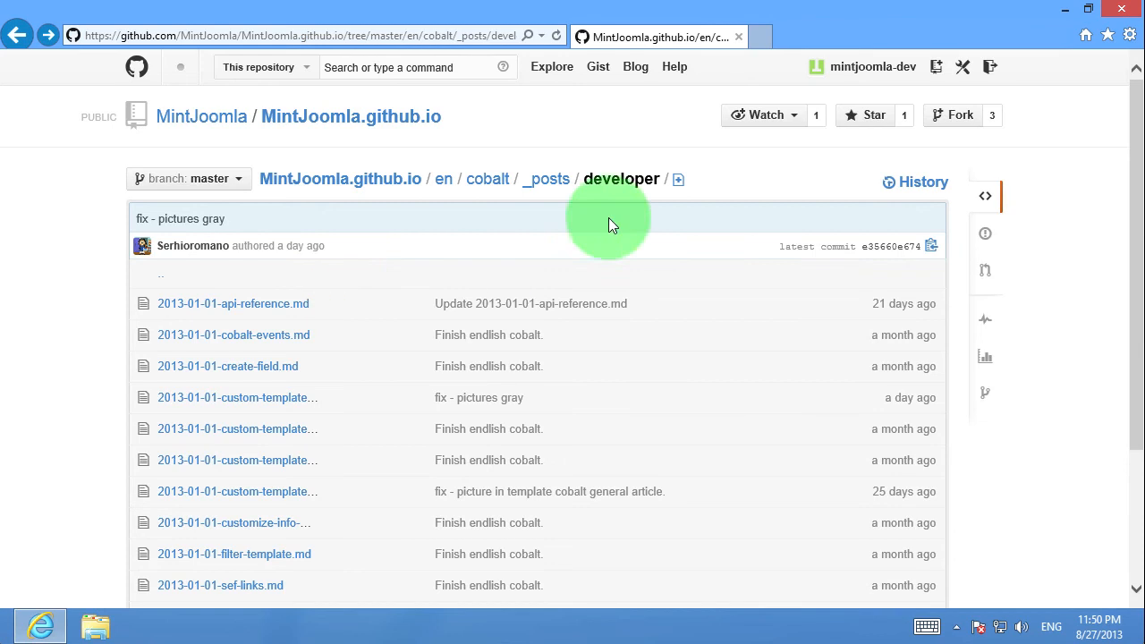
click(679, 185)
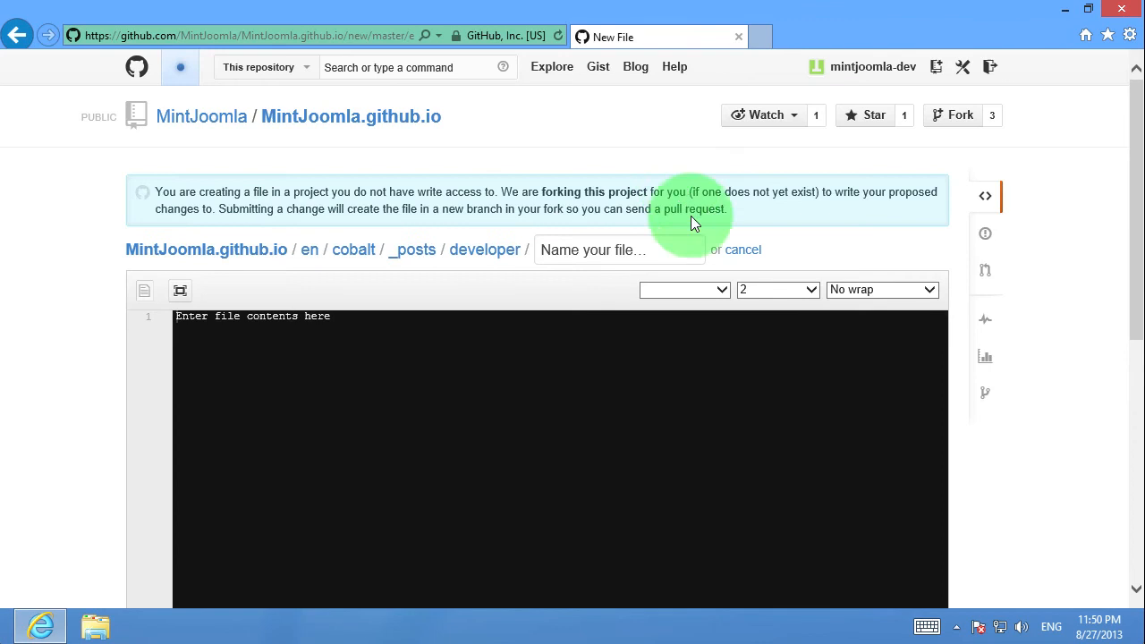
Name the new file 2013-07-12-test-article.md
click(562, 249)
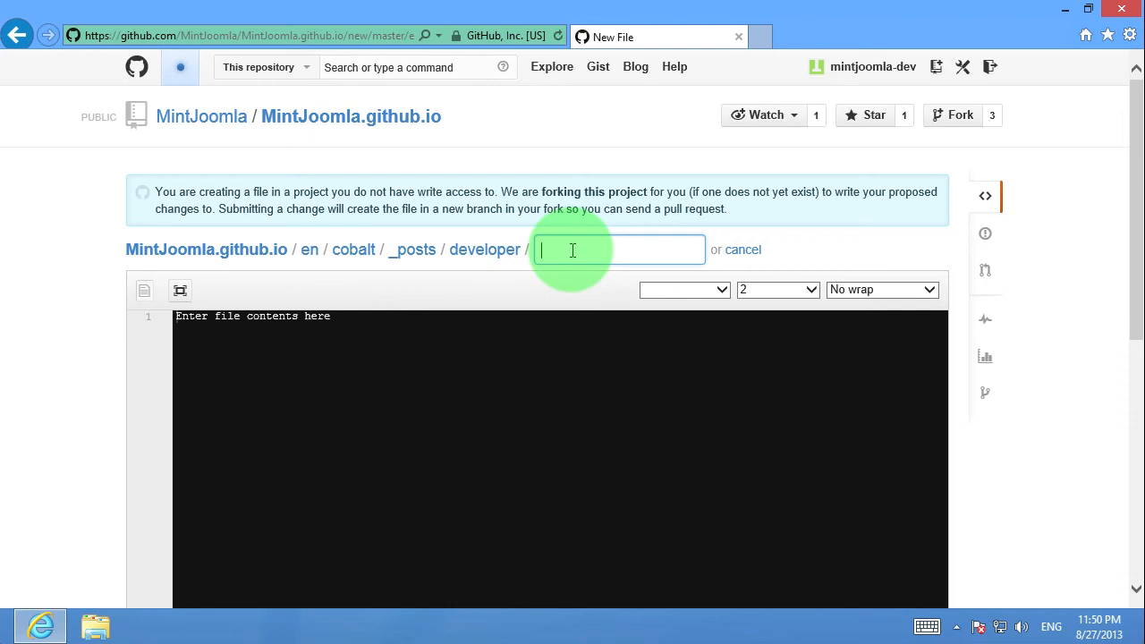
text(2013-07-12)
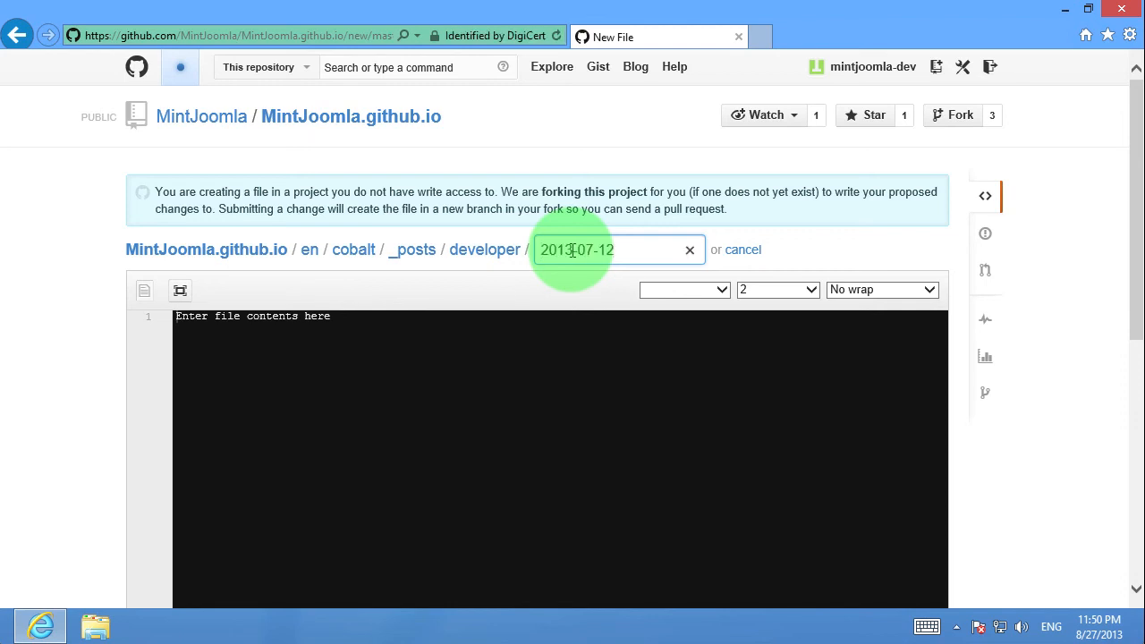
text(-)
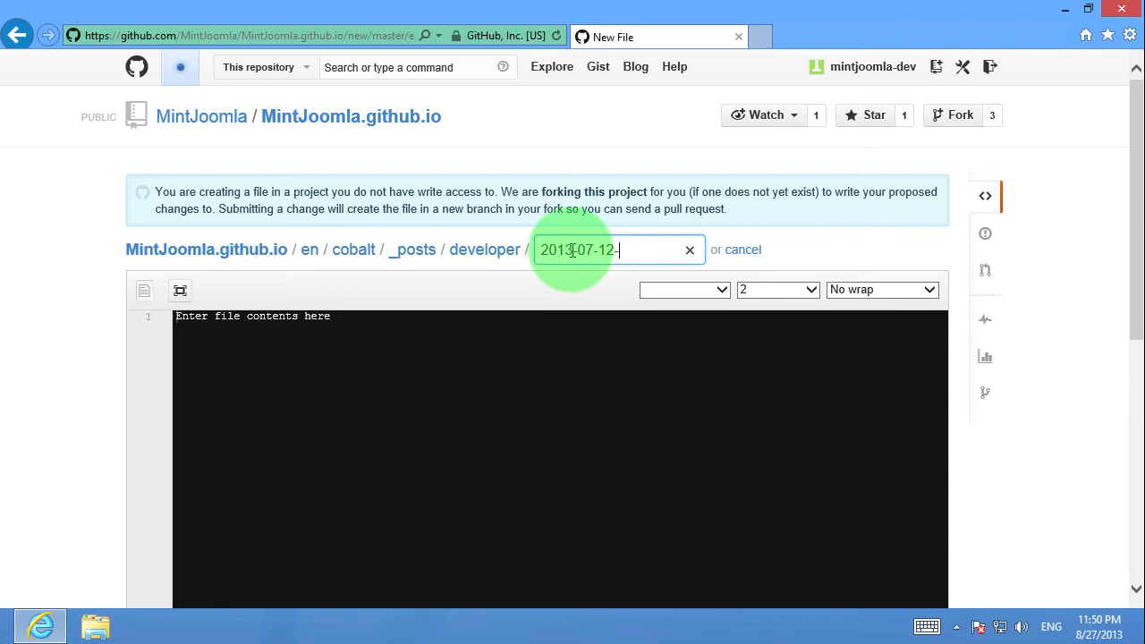
text(test-article.md)
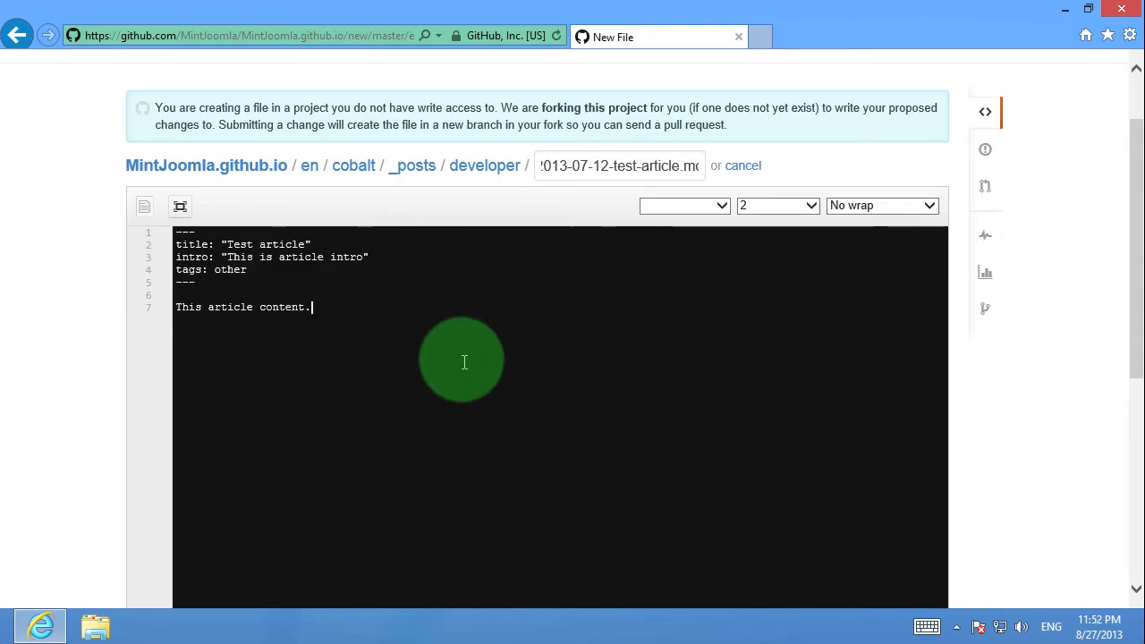
Propose the new file with its default commit summary and send the resulting pull request
scroll(472, 356, down, 1)
scroll(471, 356, down, 2)
scroll(472, 356, up, 3)
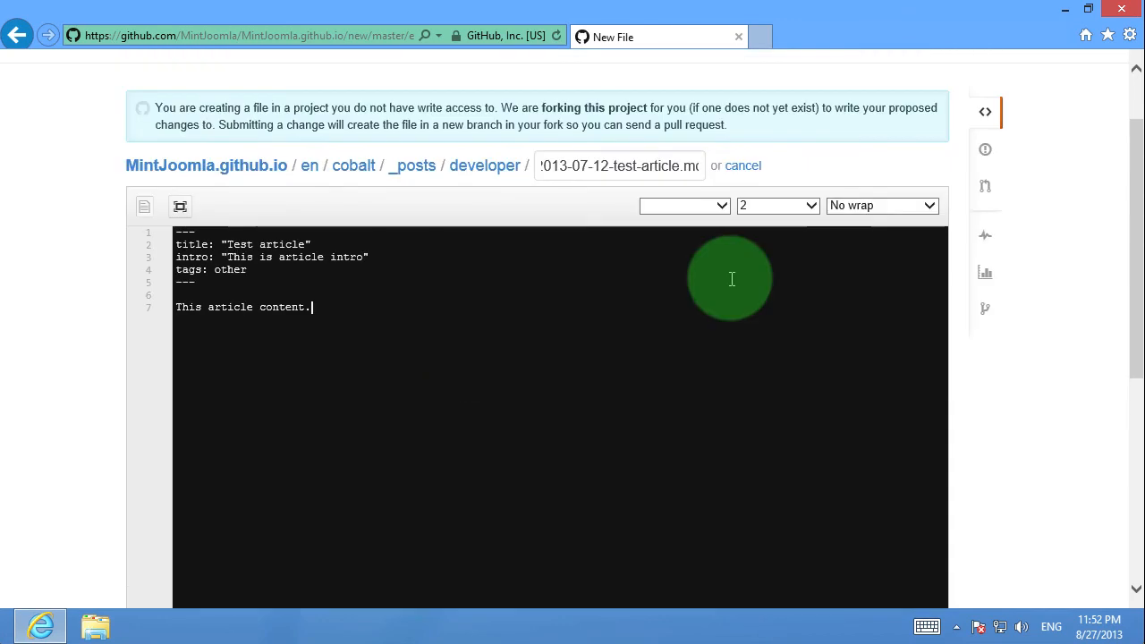
scroll(731, 279, down, 5)
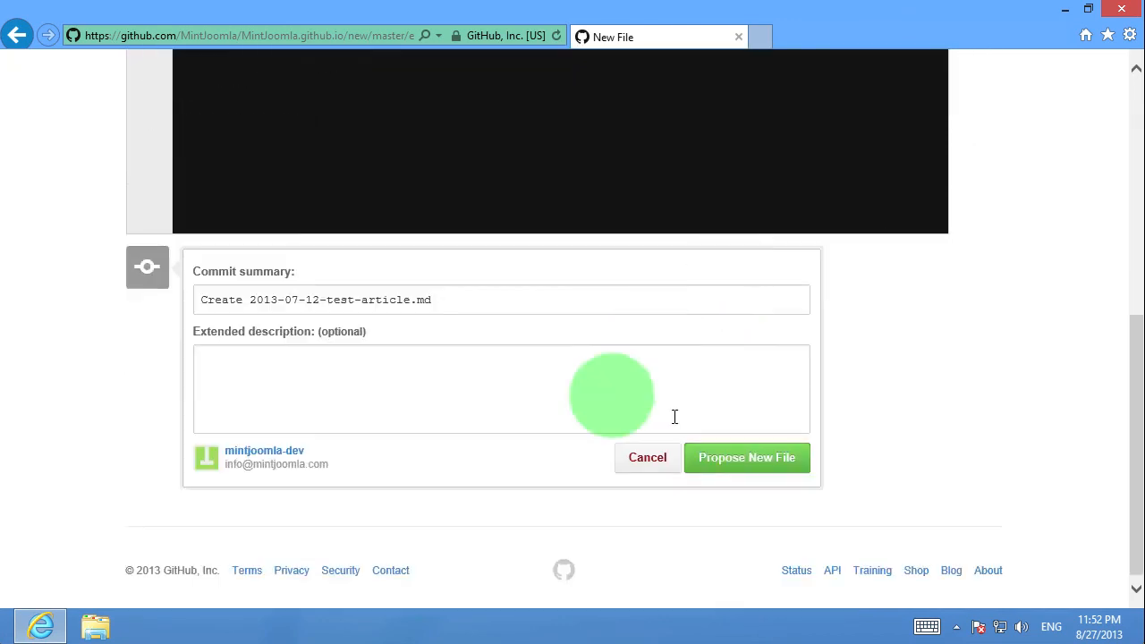
click(761, 471)
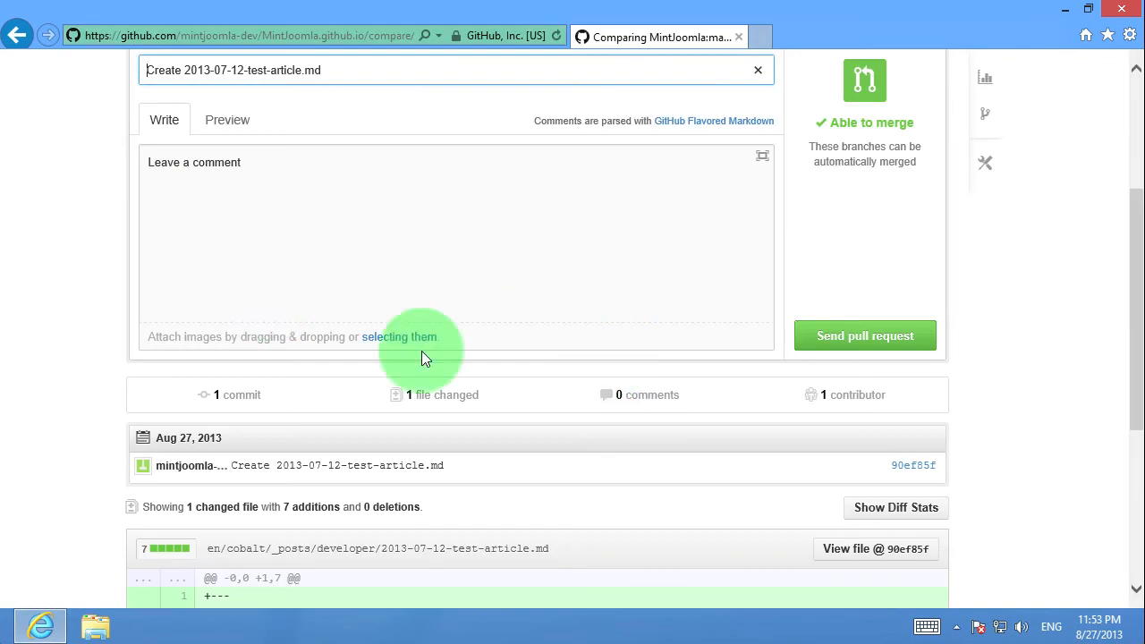
click(851, 339)
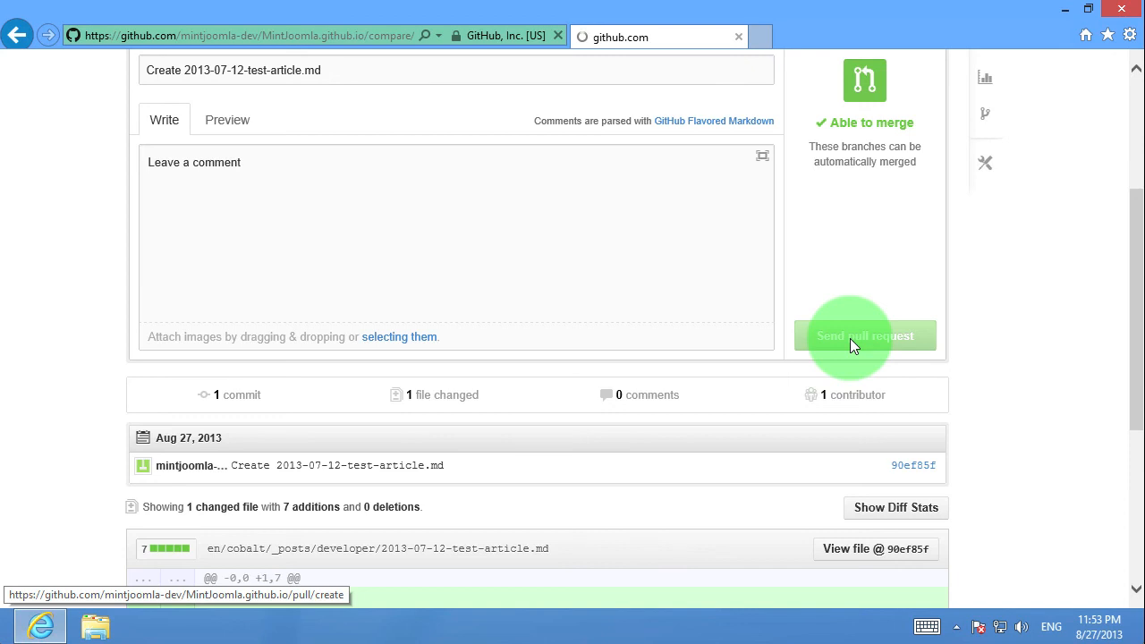
click(384, 247)
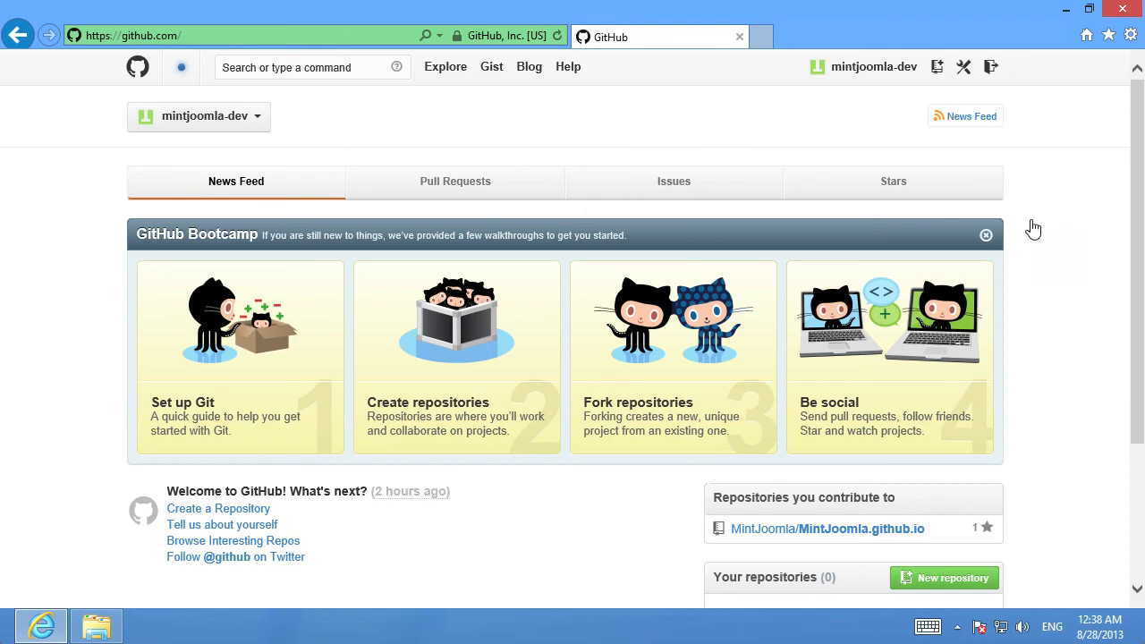
Search GitHub for mintjoomla and open the MintJoomla/MintJoomla.github.io repository
click(319, 69)
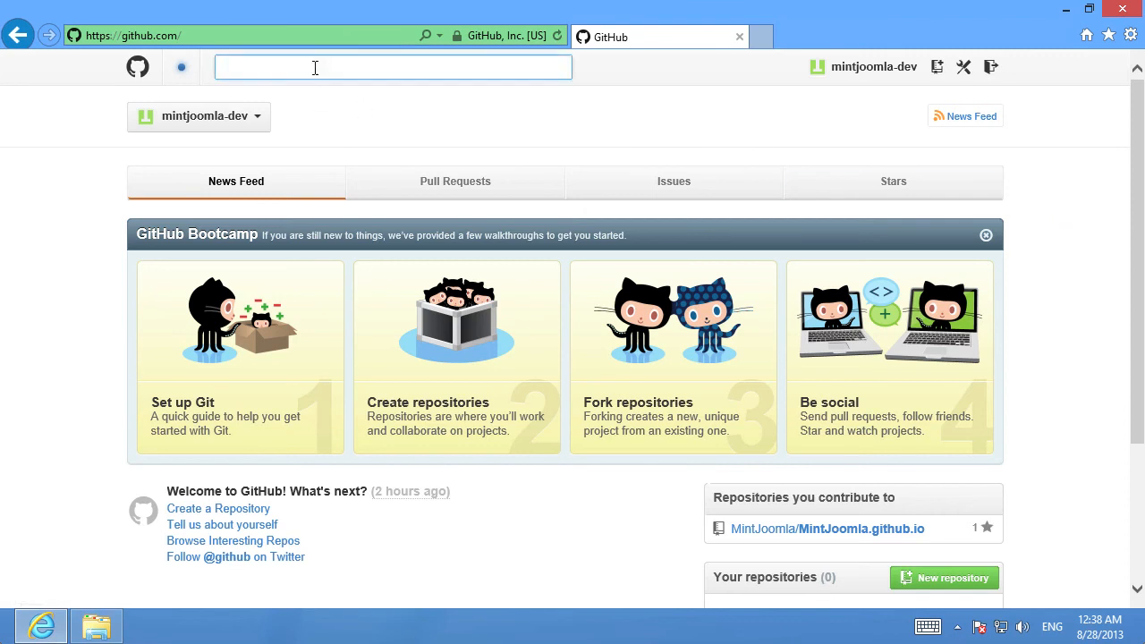
text(mint)
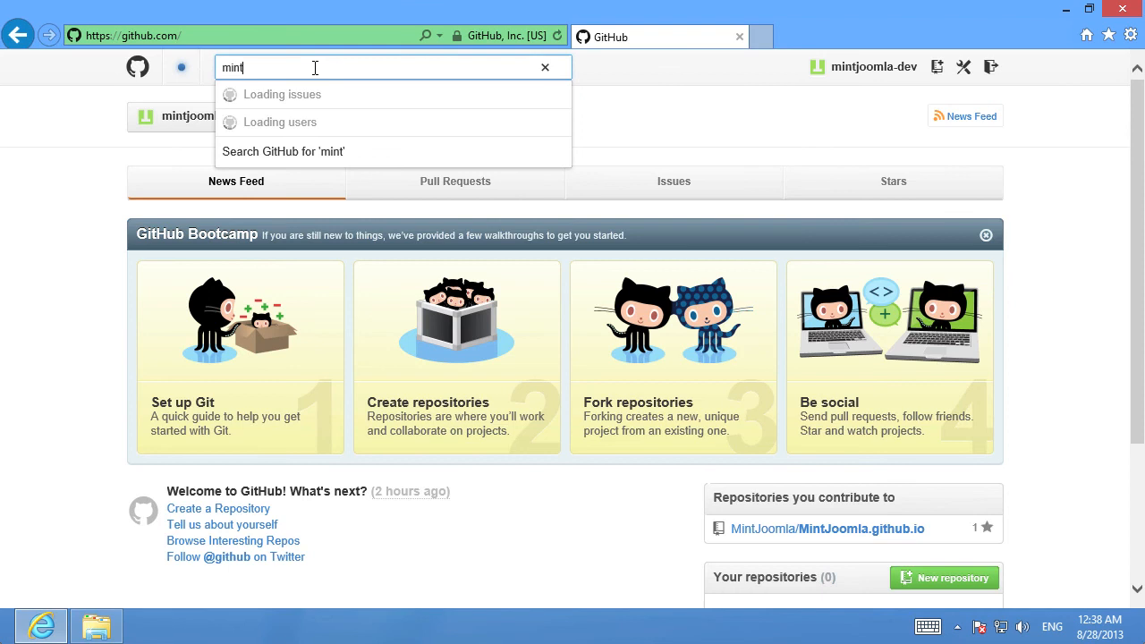
text(joomla)
key(Return)
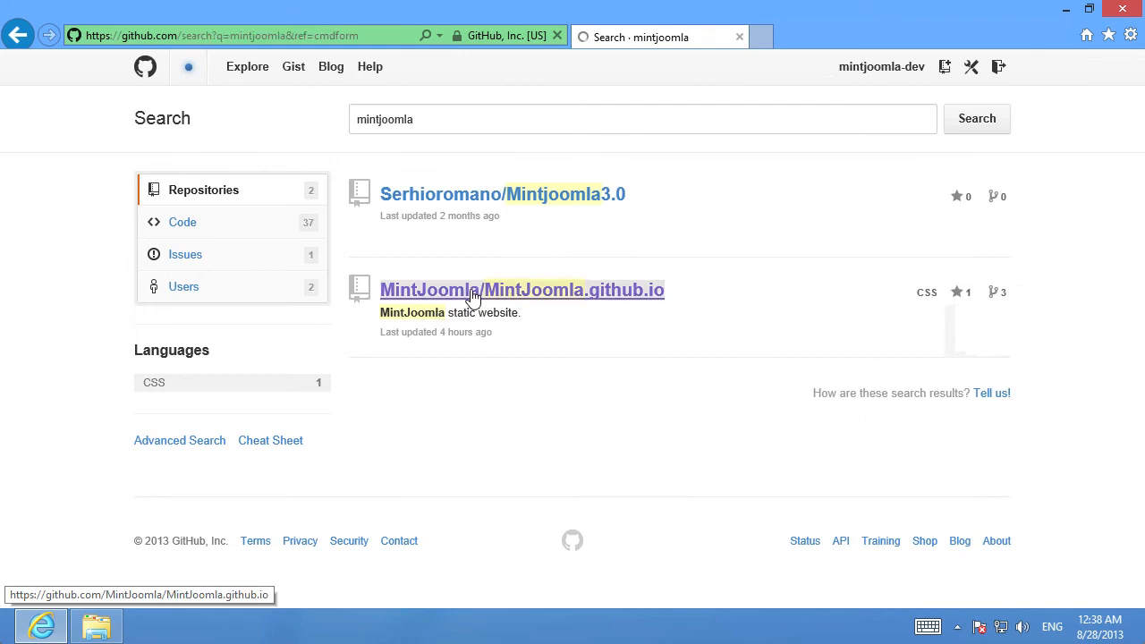
click(474, 297)
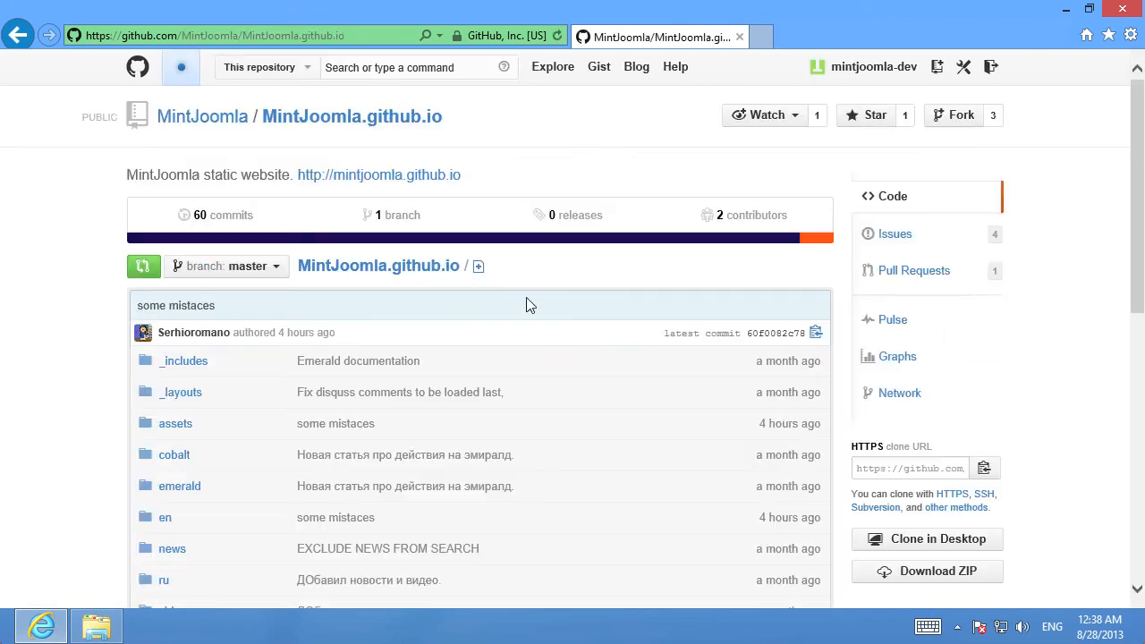
Fork the MintJoomla.github.io repository into the mintjoomla-dev account and point out its forked-from link
click(946, 123)
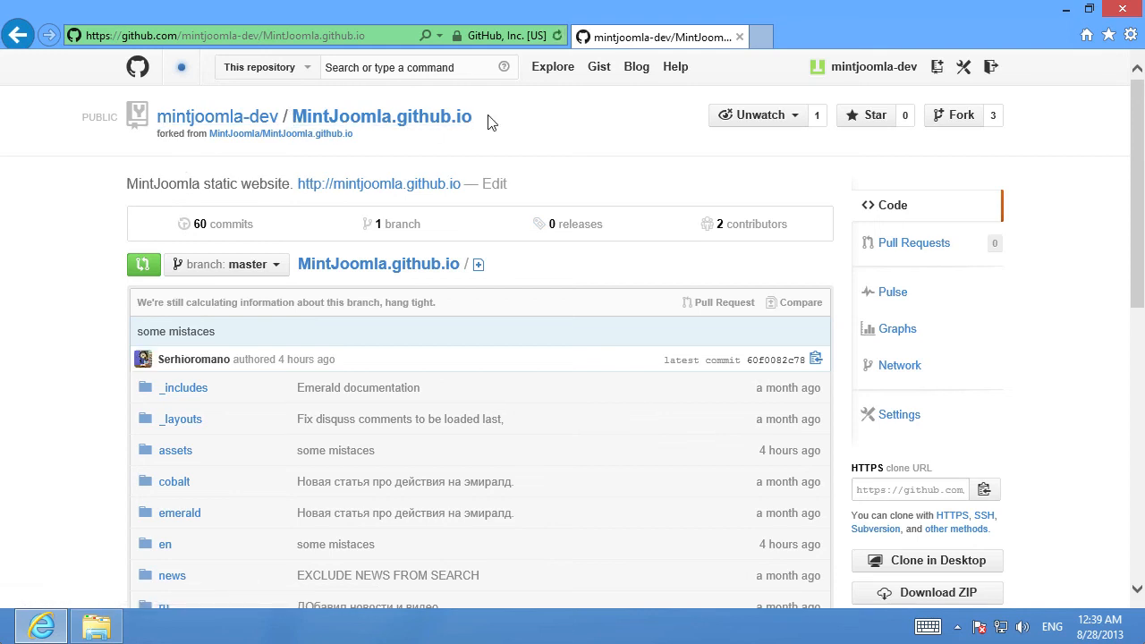
drag(152, 128, 270, 128)
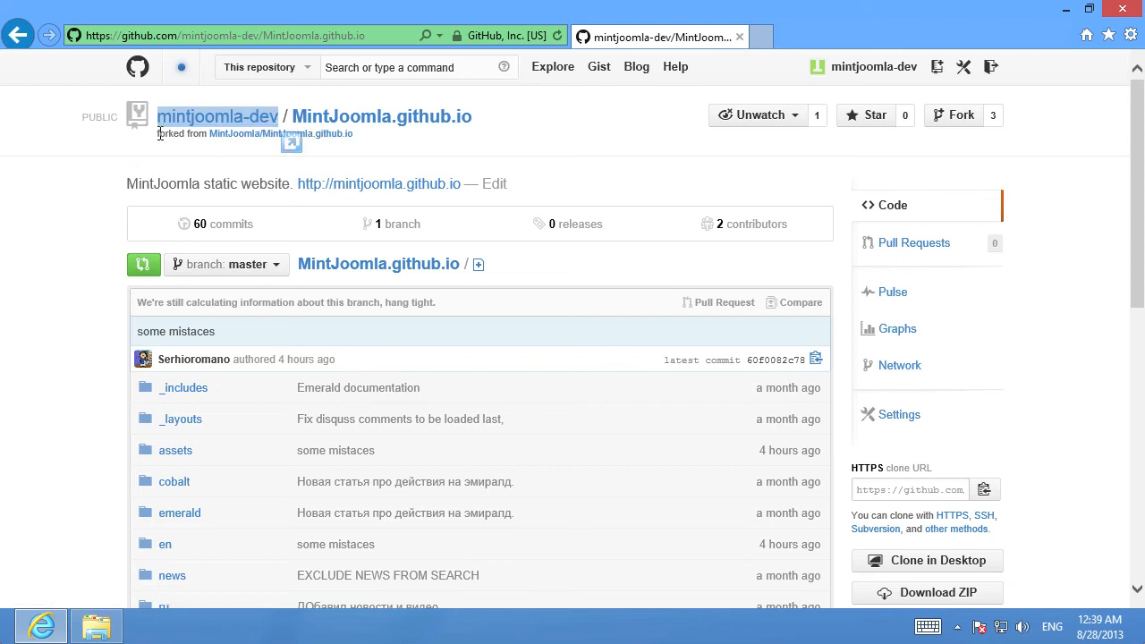
drag(157, 132, 182, 133)
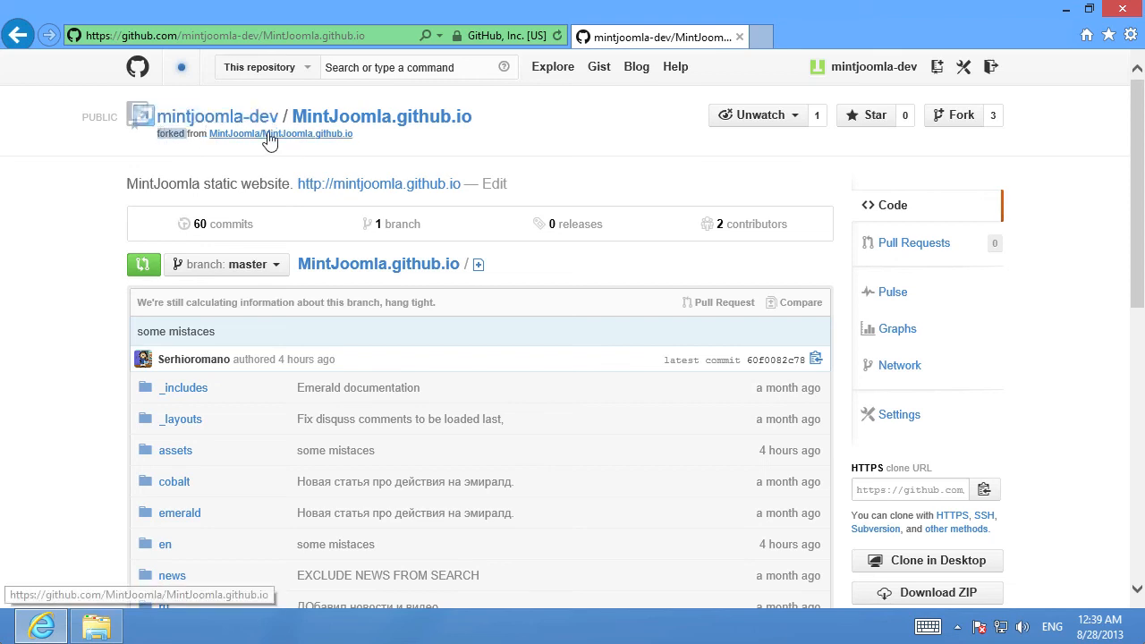
drag(365, 134, 287, 131)
click(439, 150)
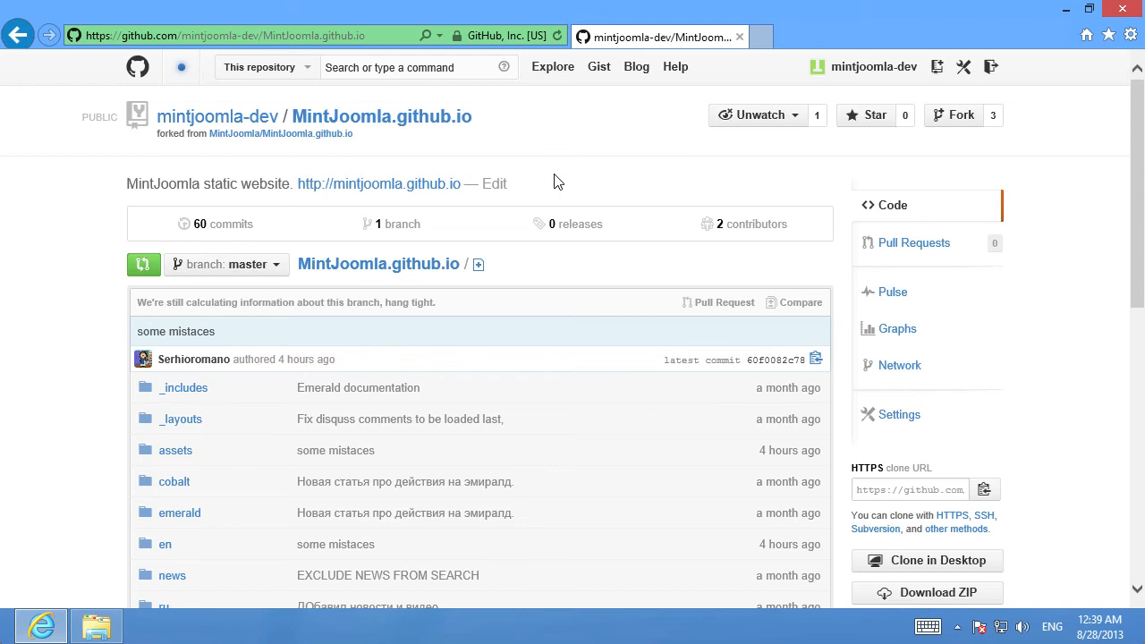
Open the fork in the GitHub desktop app using Clone in Desktop
scroll(1043, 319, down, 3)
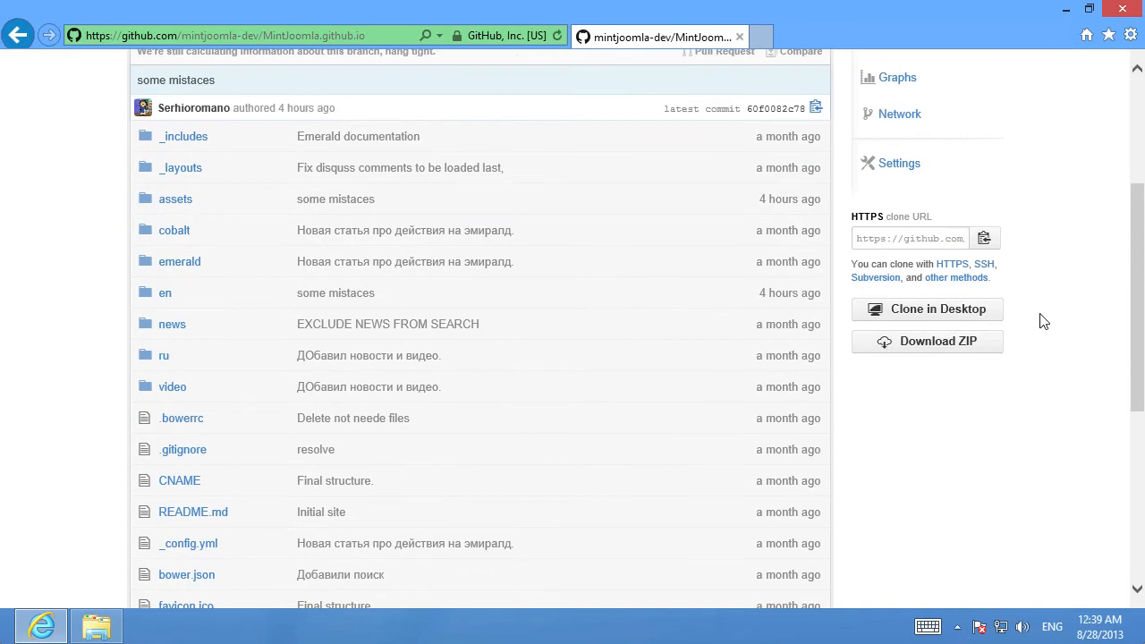
click(953, 315)
click(615, 419)
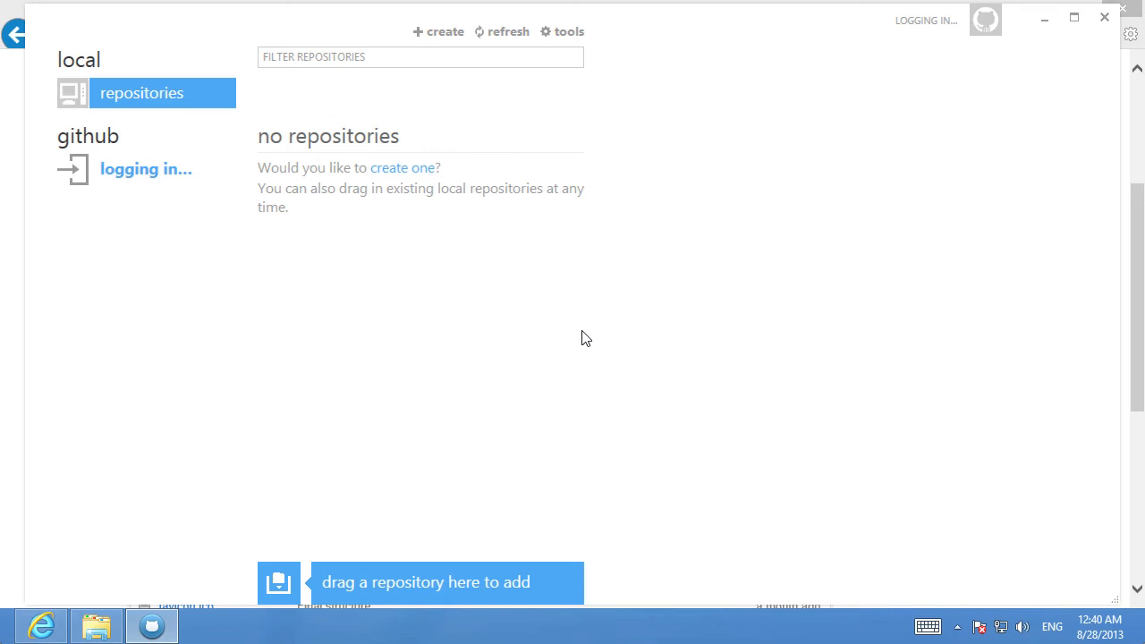
Log in to github.com in the desktop app with the account username and password
click(141, 174)
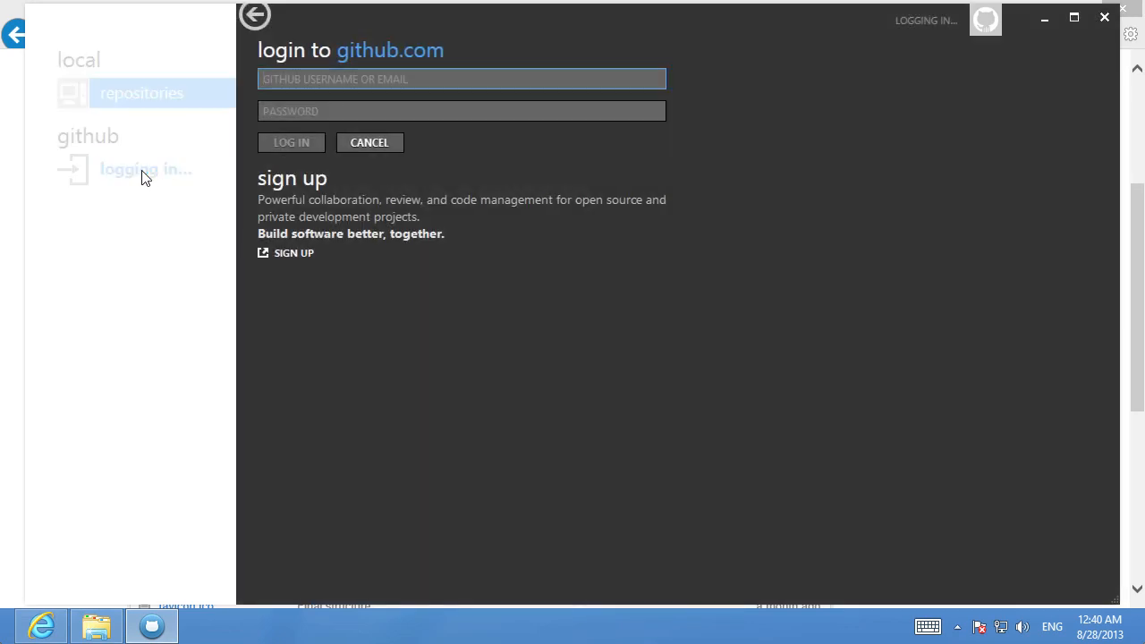
text(mintjoomla-dev)
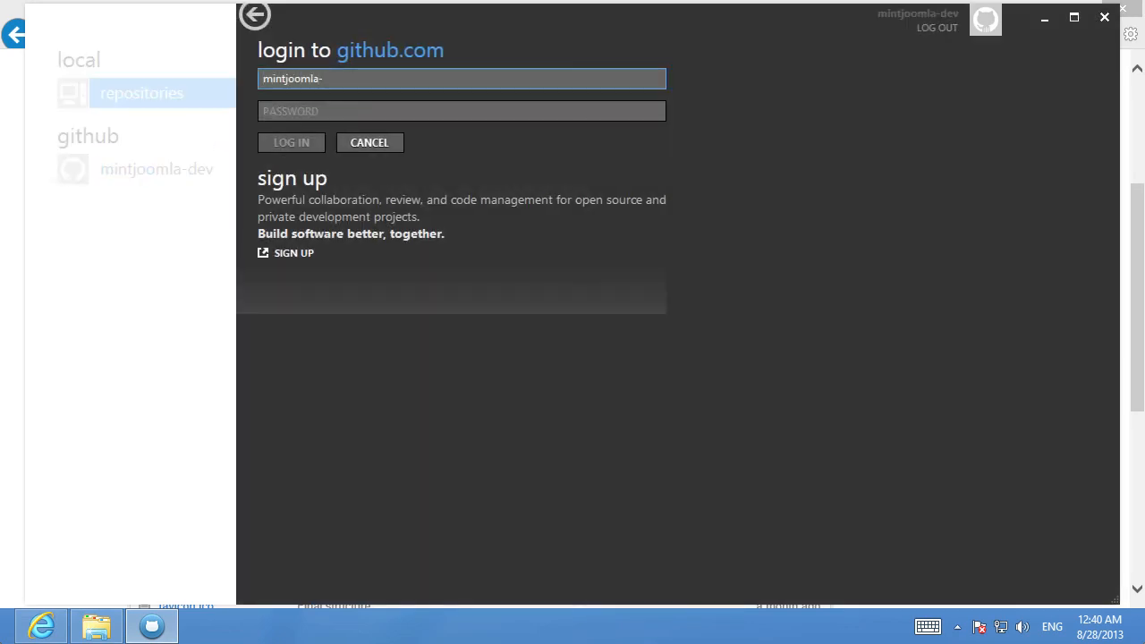
key(Tab)
text(••••••••••)
key(Return)
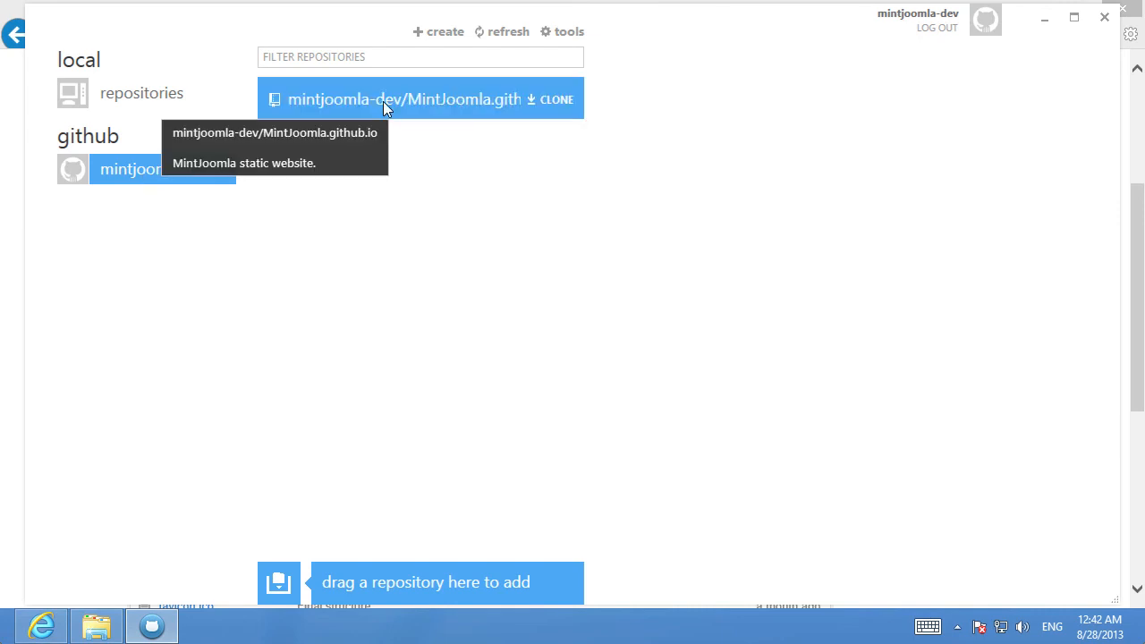
Clone the mintjoomla-dev/MintJoomla.github.io repository to the computer
mouse_move(489, 117)
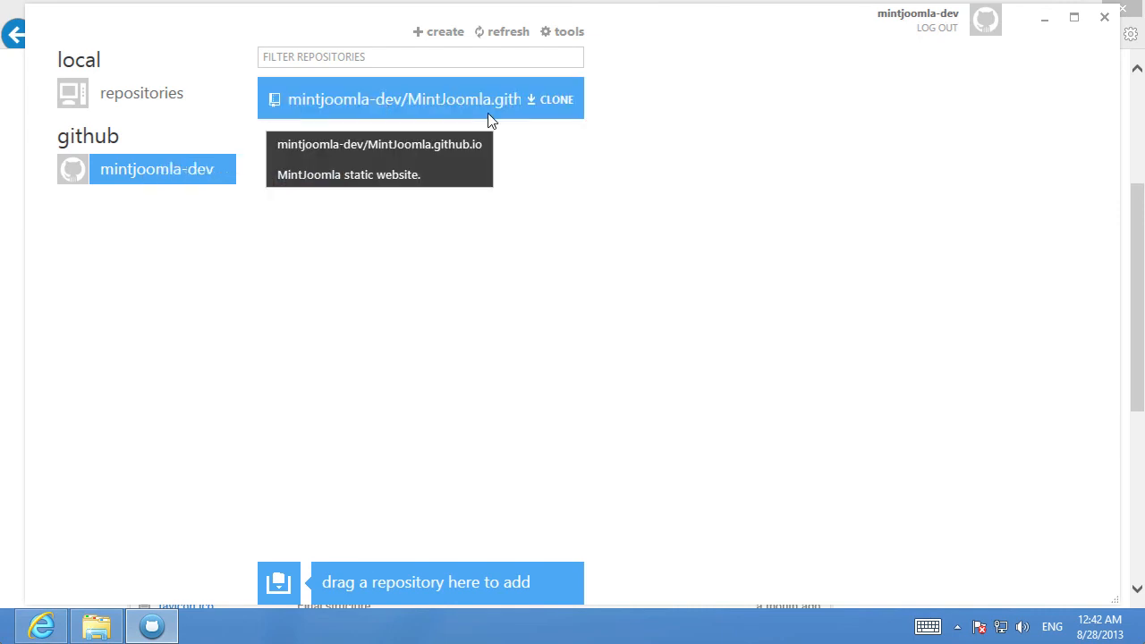
click(563, 98)
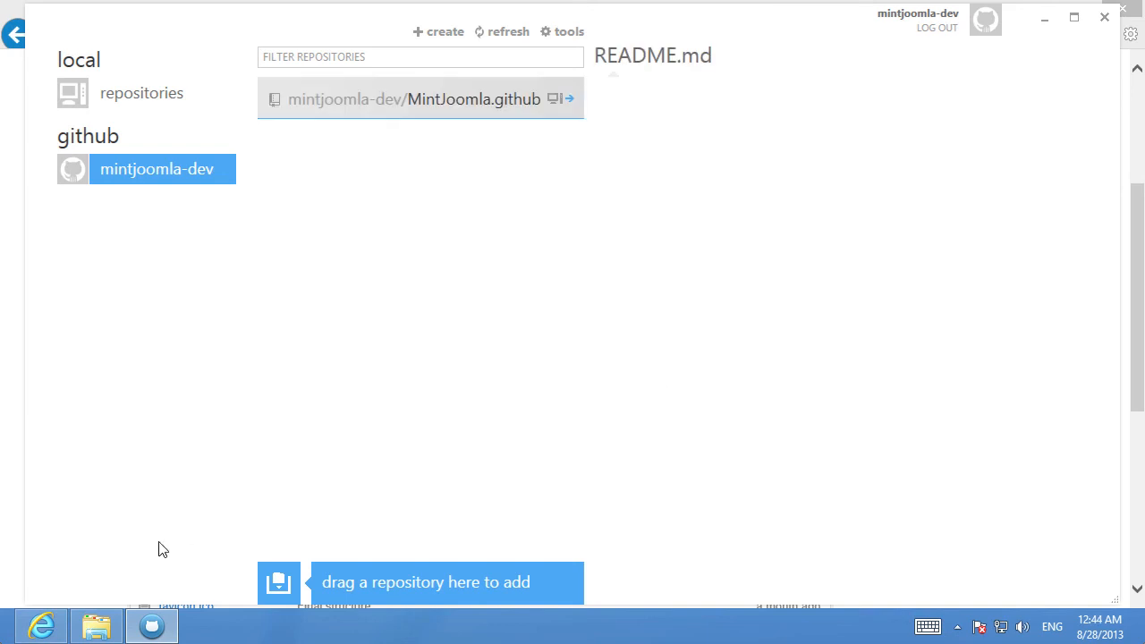
Browse the local clone in File Explorer to the en/cobalt/_posts/user folder
click(97, 626)
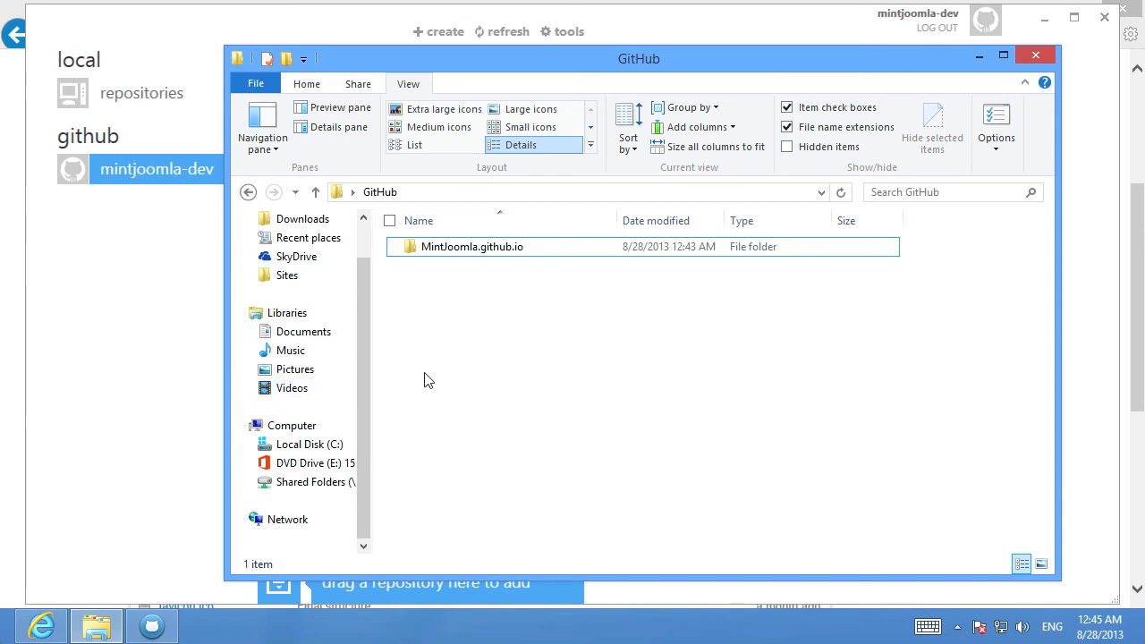
click(462, 251)
double_click(462, 252)
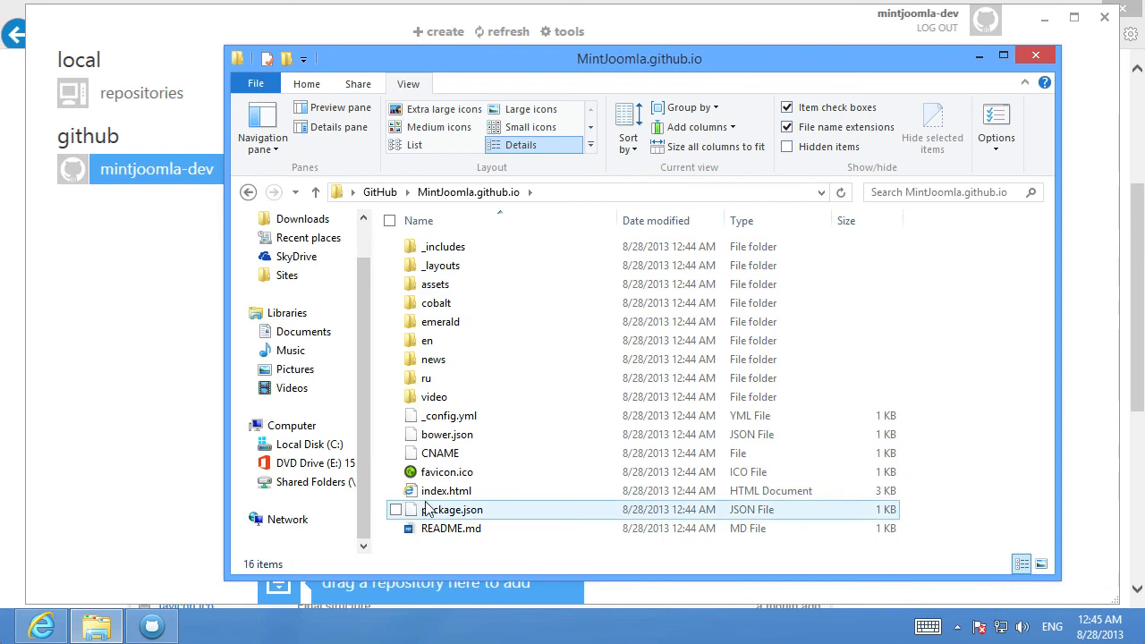
click(452, 345)
double_click(453, 346)
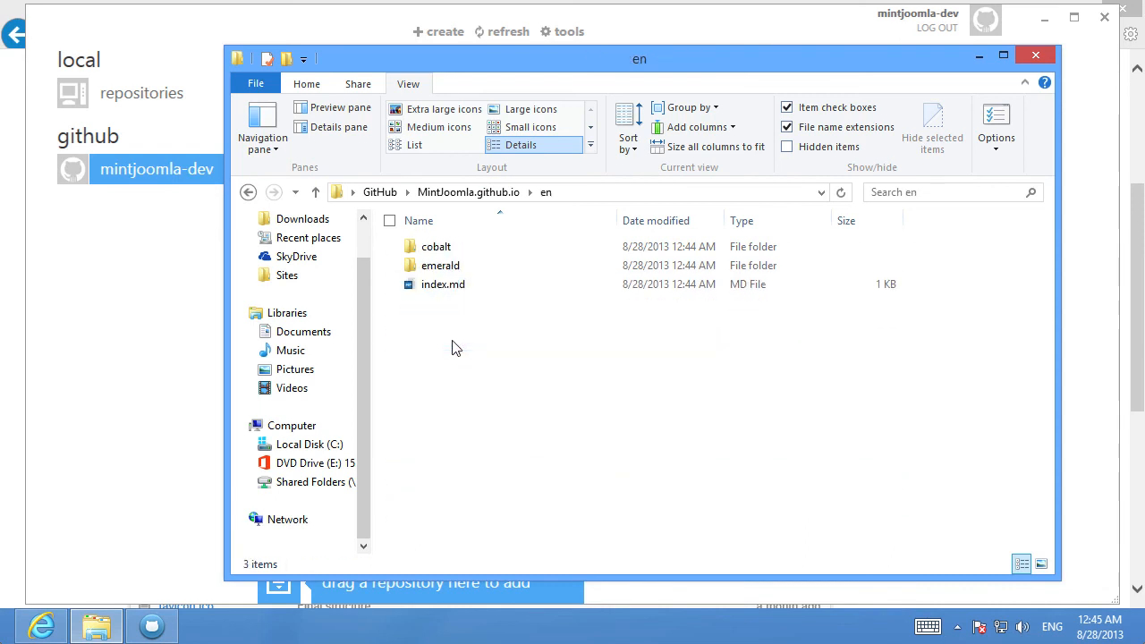
double_click(445, 250)
double_click(452, 252)
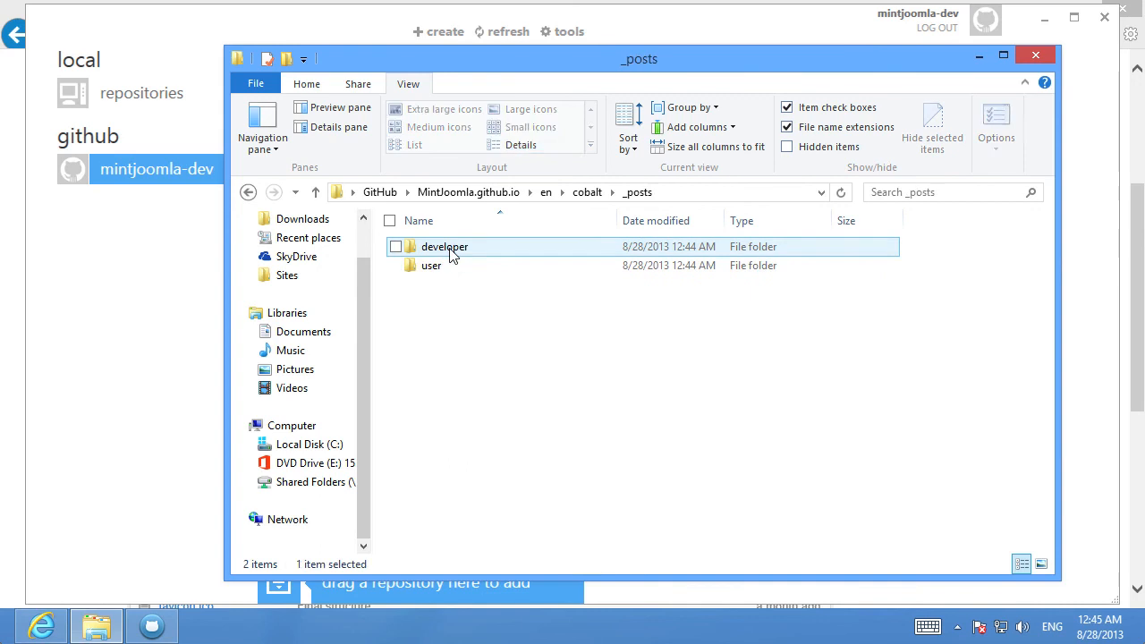
double_click(449, 265)
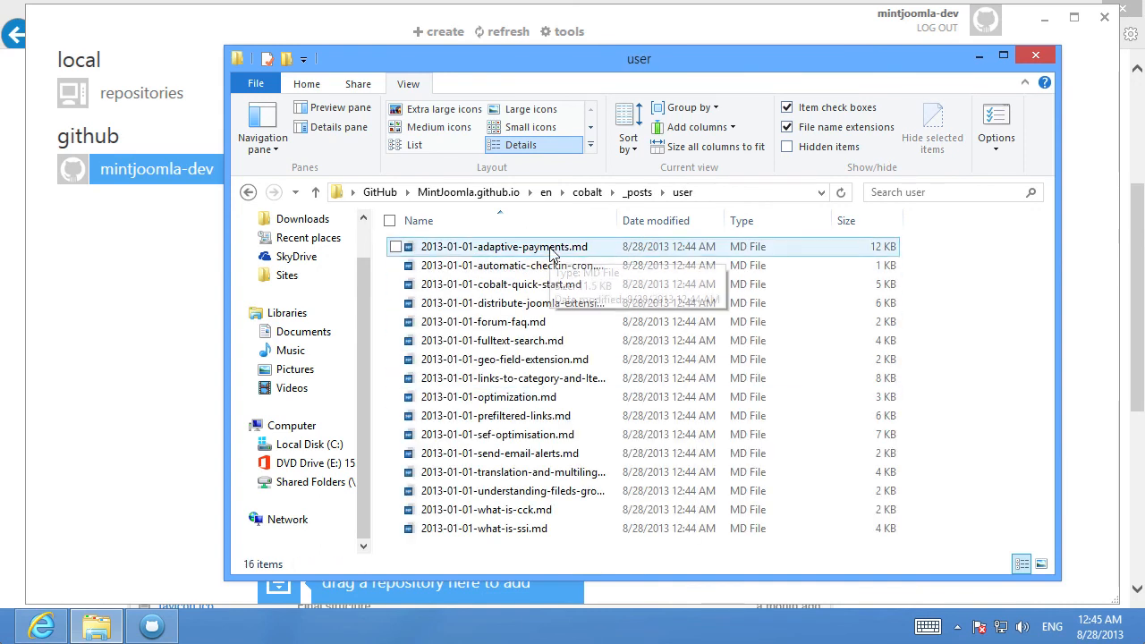
Open 2013-01-01-adaptive-payments.md in MarkdownPad and change "multivendor" to "multiple vendor" in the intro paragraph
double_click(550, 250)
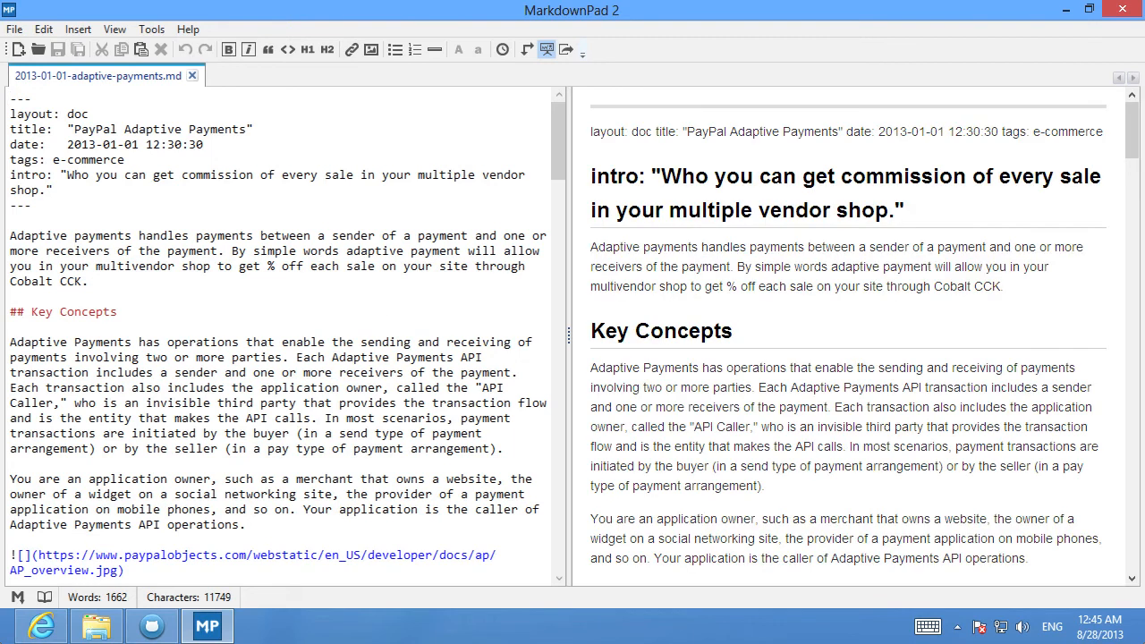
scroll(722, 289, down, 20)
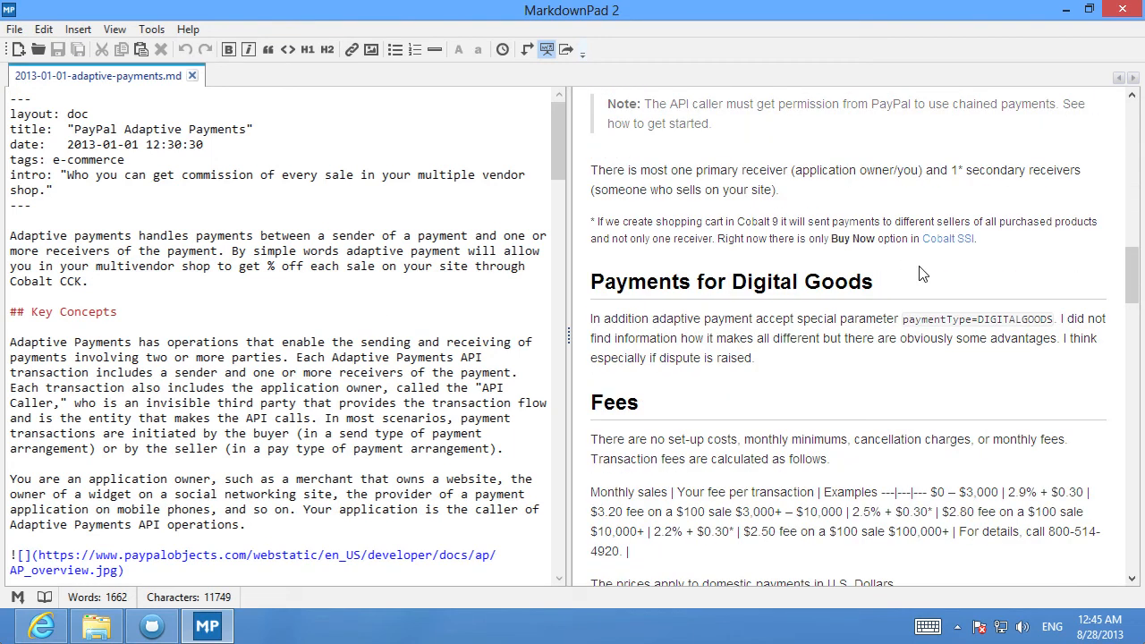
scroll(302, 331, down, 4)
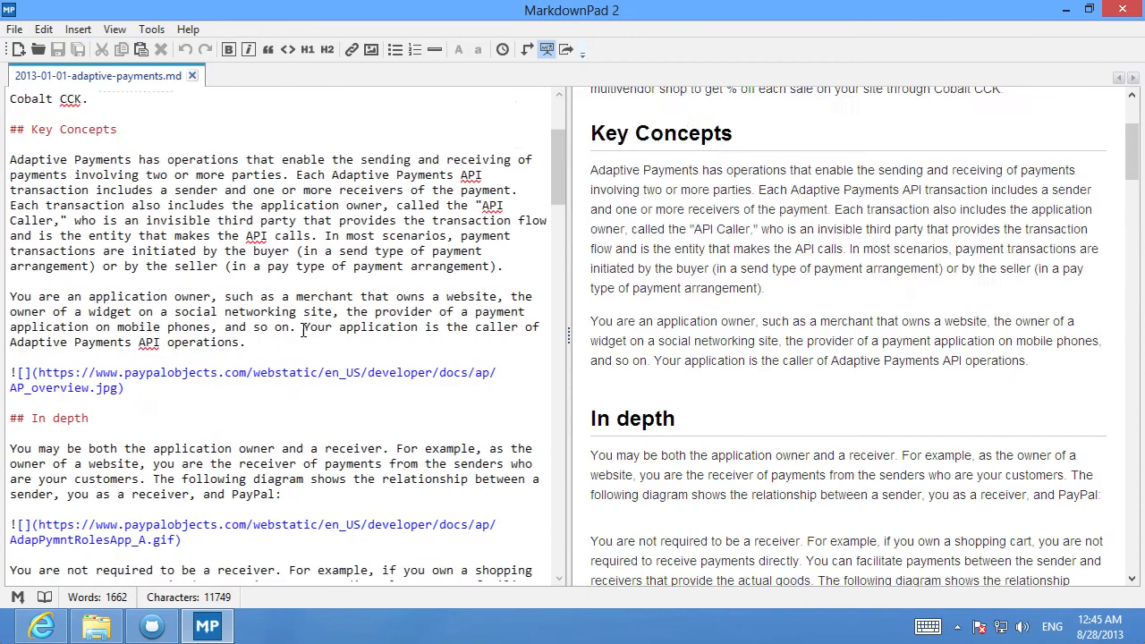
scroll(304, 327, down, 2)
scroll(727, 335, down, 6)
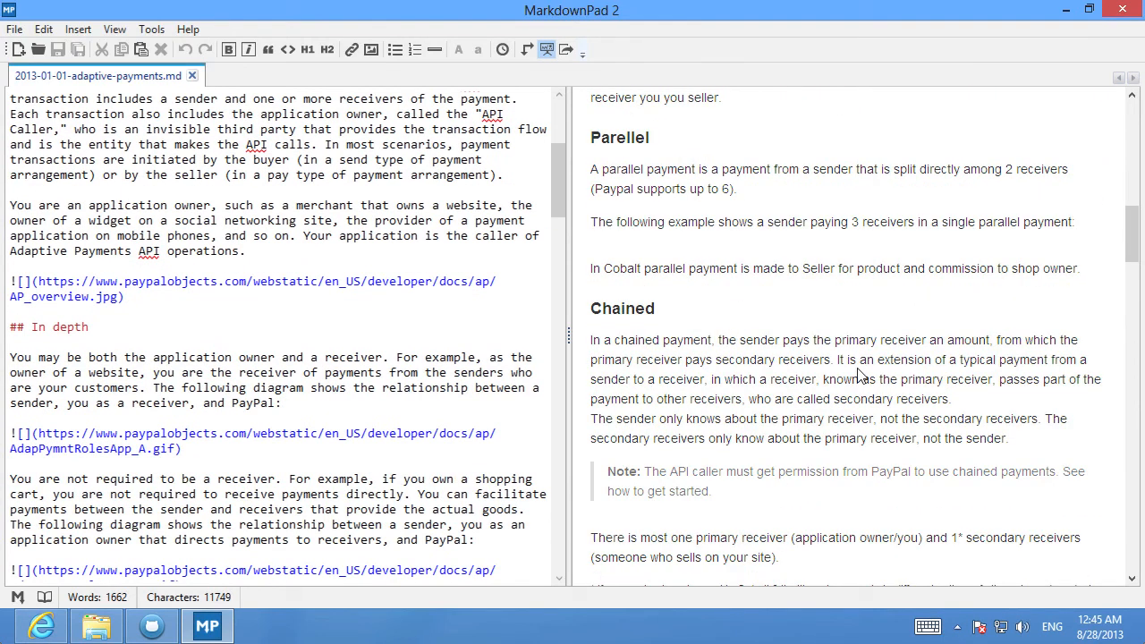
scroll(666, 286, up, 9)
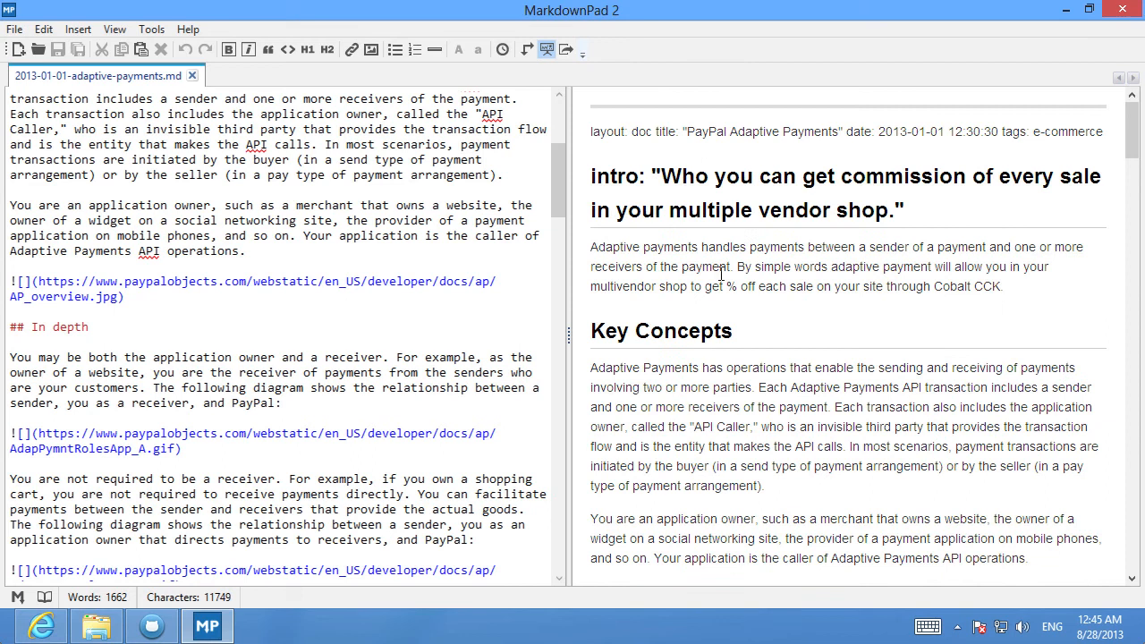
scroll(356, 189, up, 6)
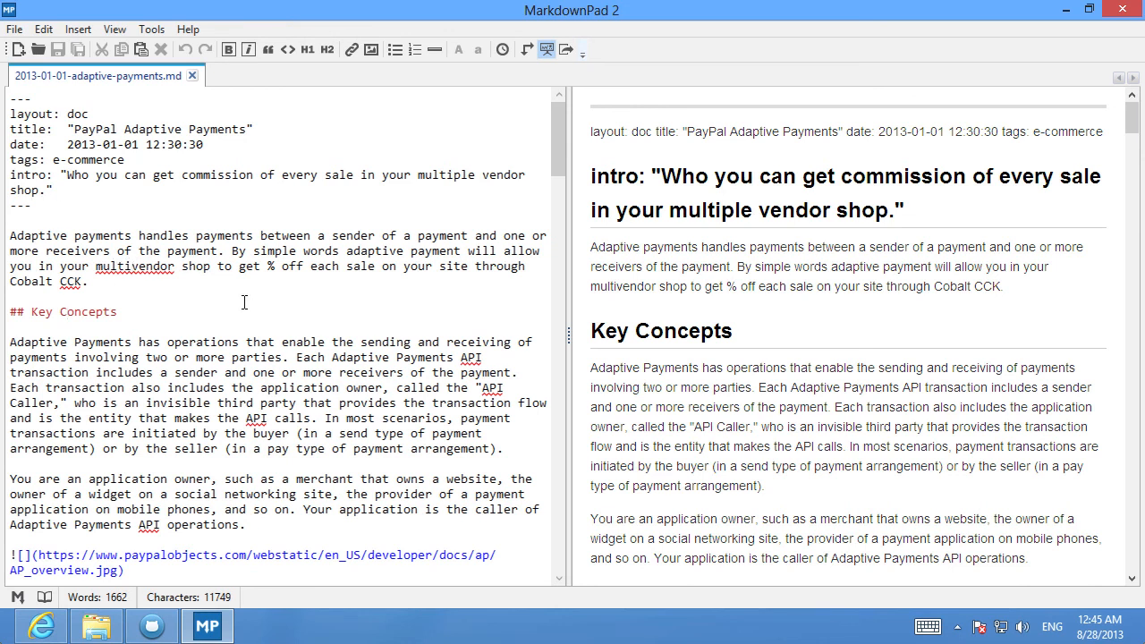
text(ple)
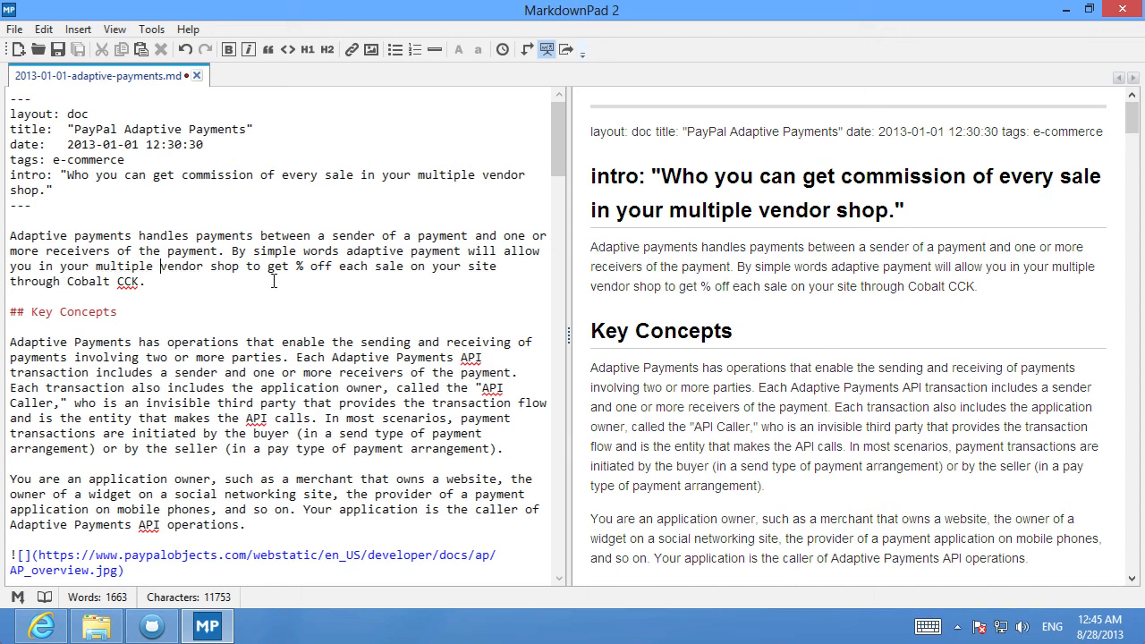
Close the document, save the changes, and exit MarkdownPad
click(197, 75)
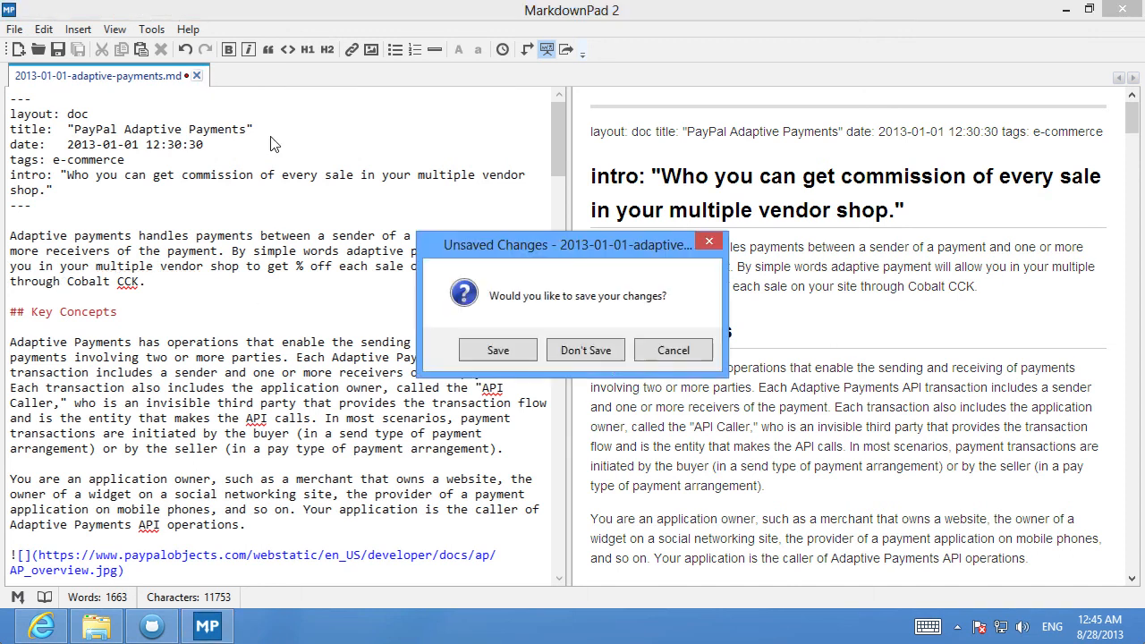
click(508, 348)
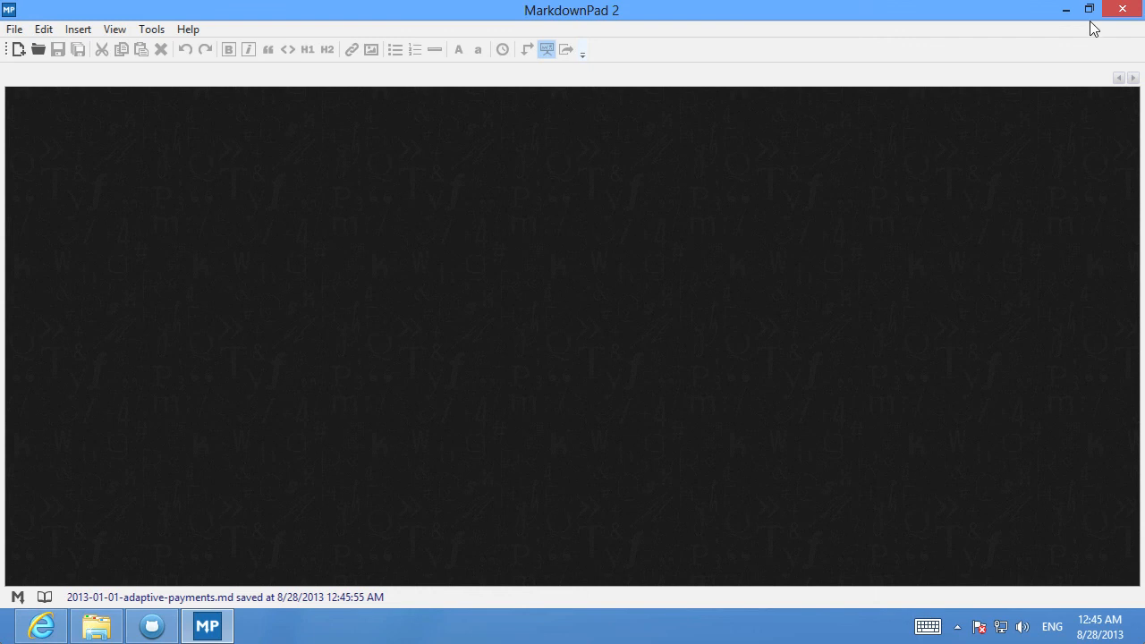
click(1122, 9)
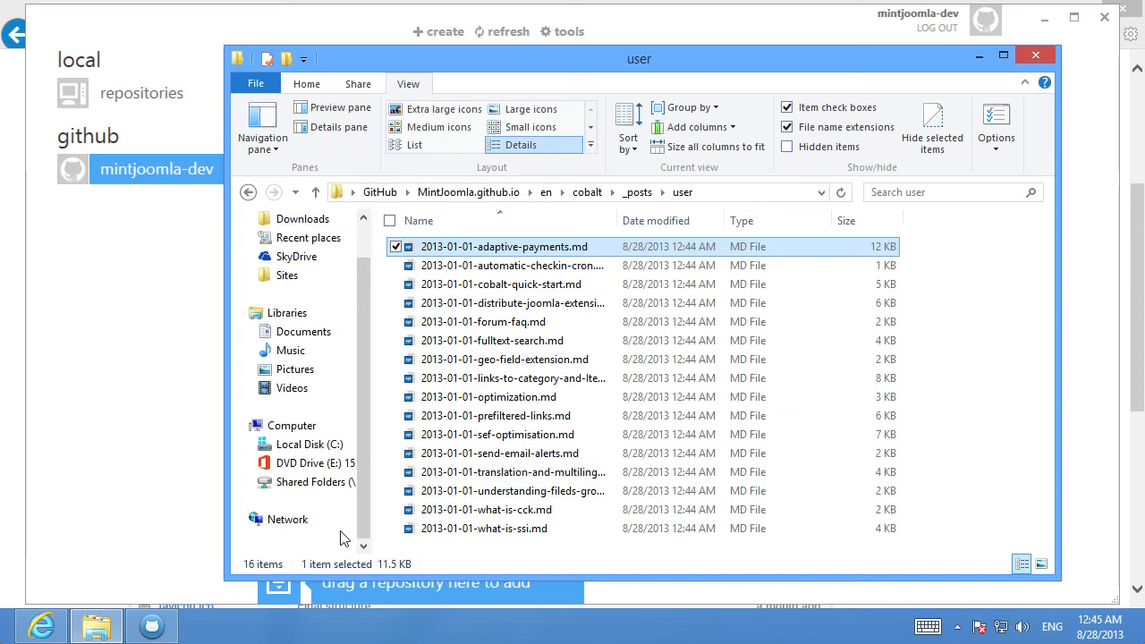
Open the MintJoomla.github.io repository in the desktop app and review the diff of 2013-01-01-adaptive-payments.md
click(151, 626)
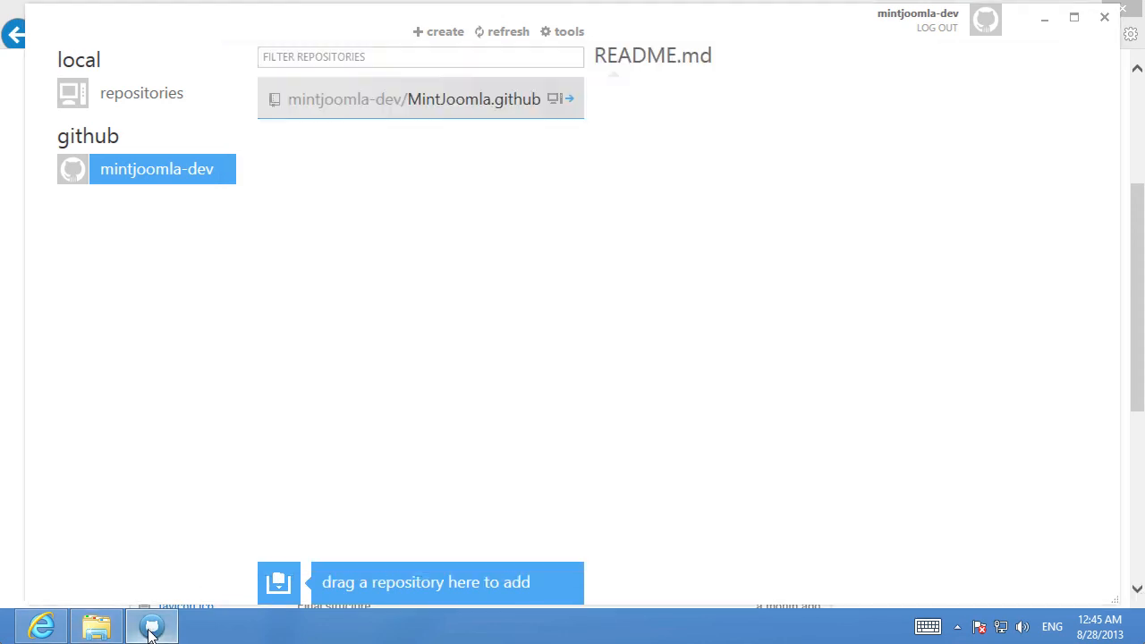
click(430, 96)
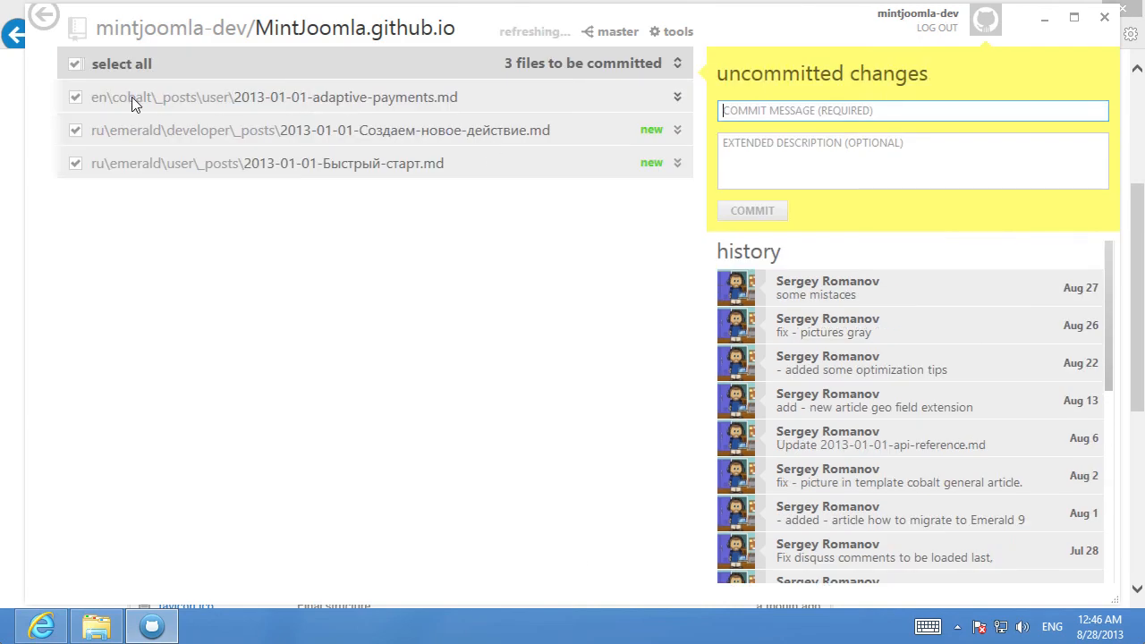
click(116, 96)
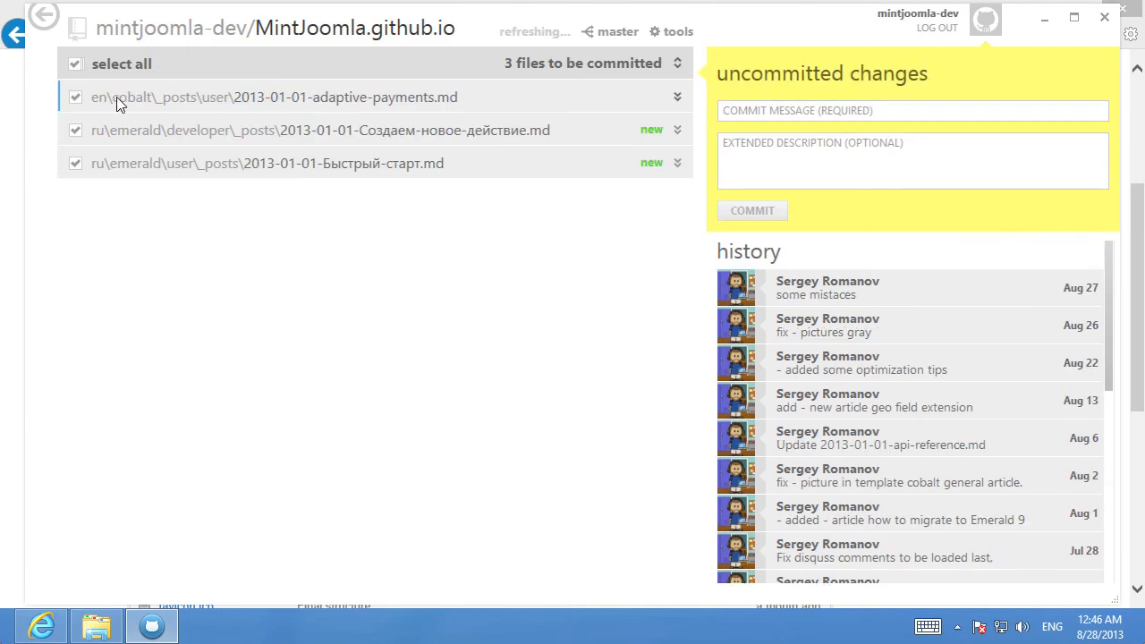
click(678, 98)
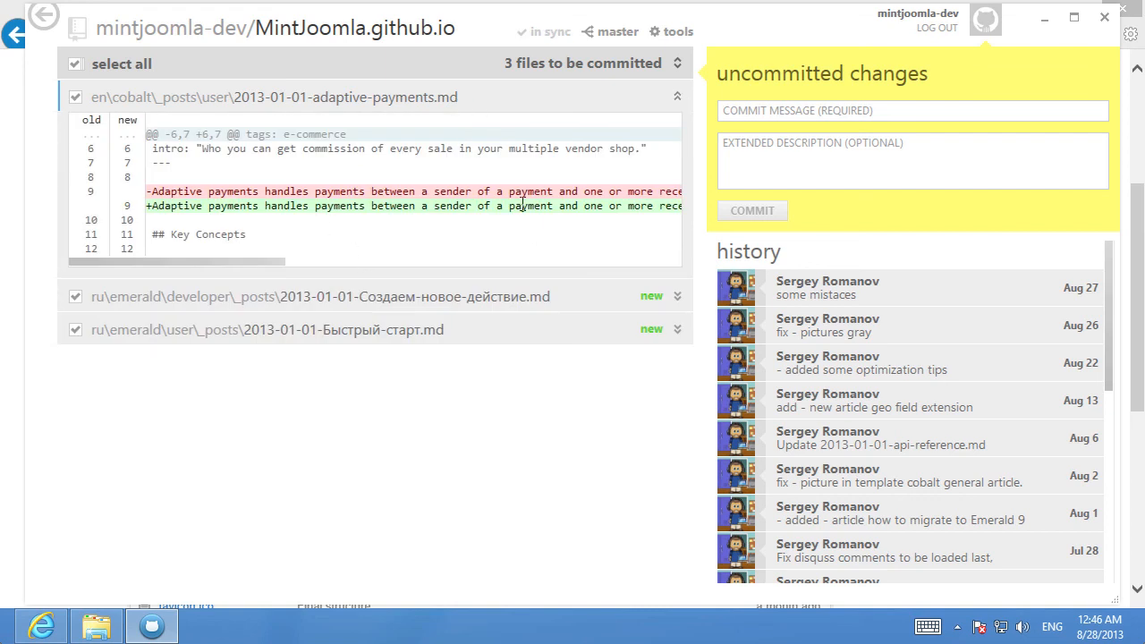
drag(231, 262, 381, 271)
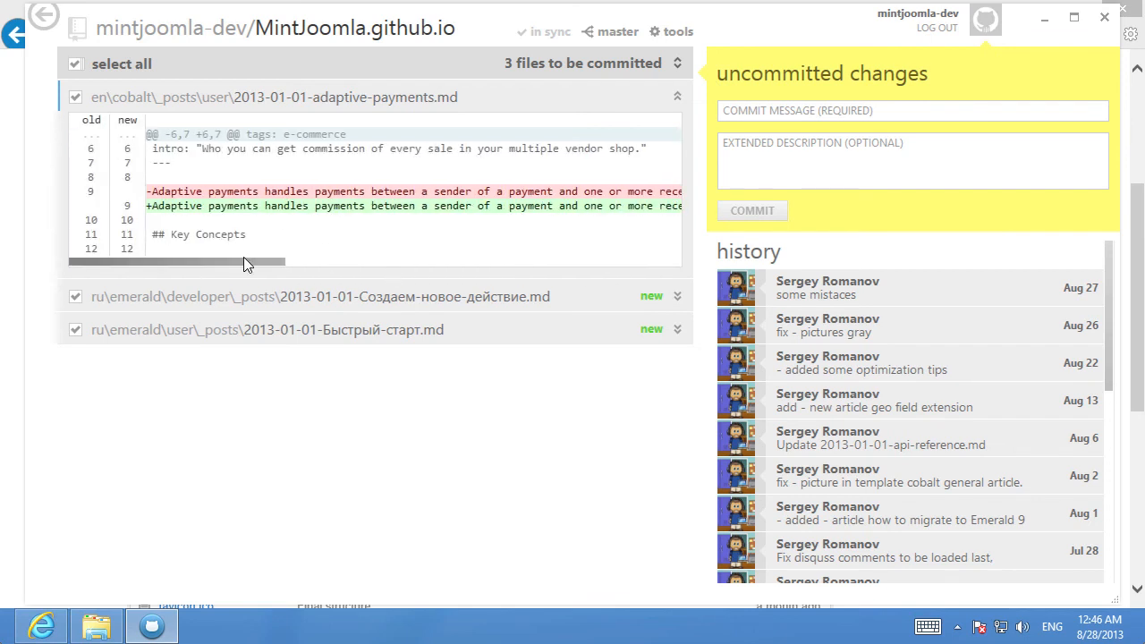
click(676, 97)
Try to commit all changed files with the message "my changes"
click(761, 108)
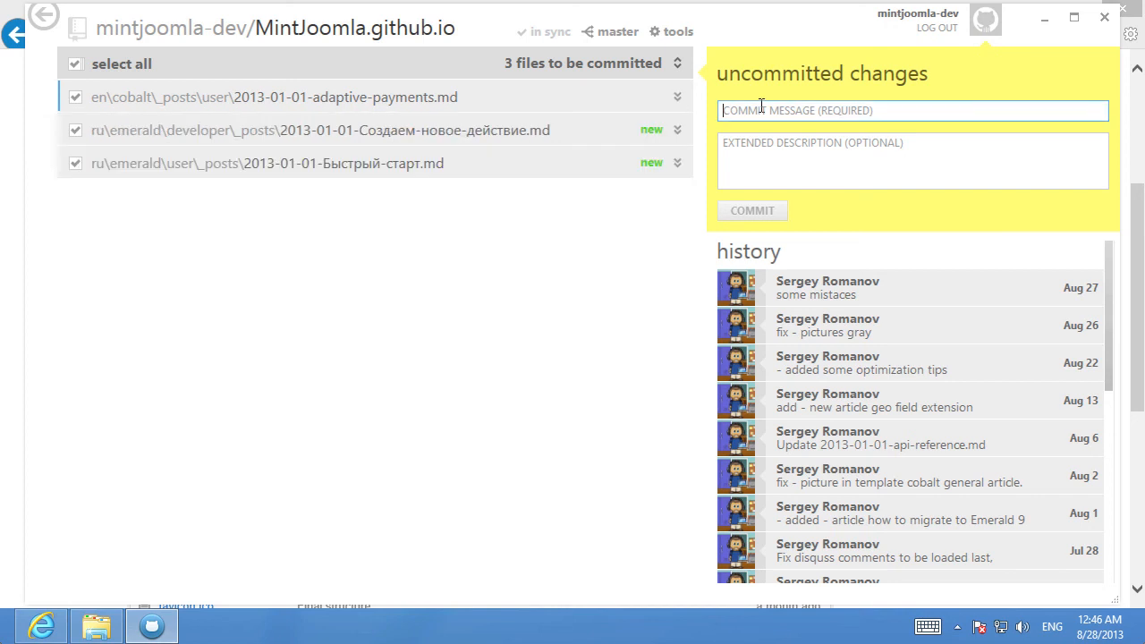
text(my )
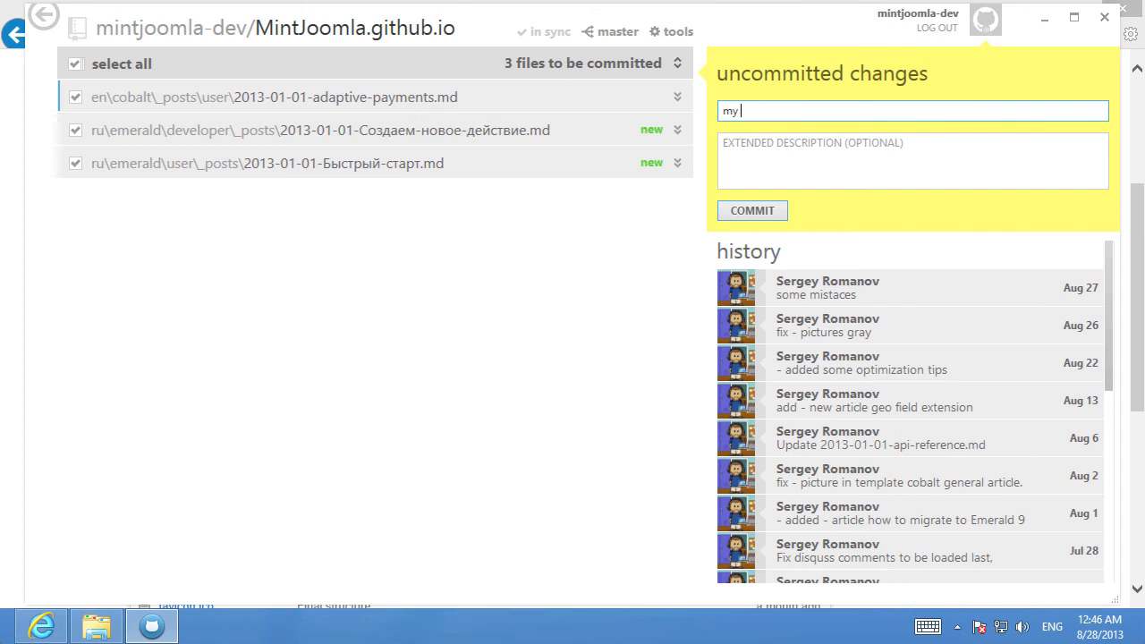
text(changes)
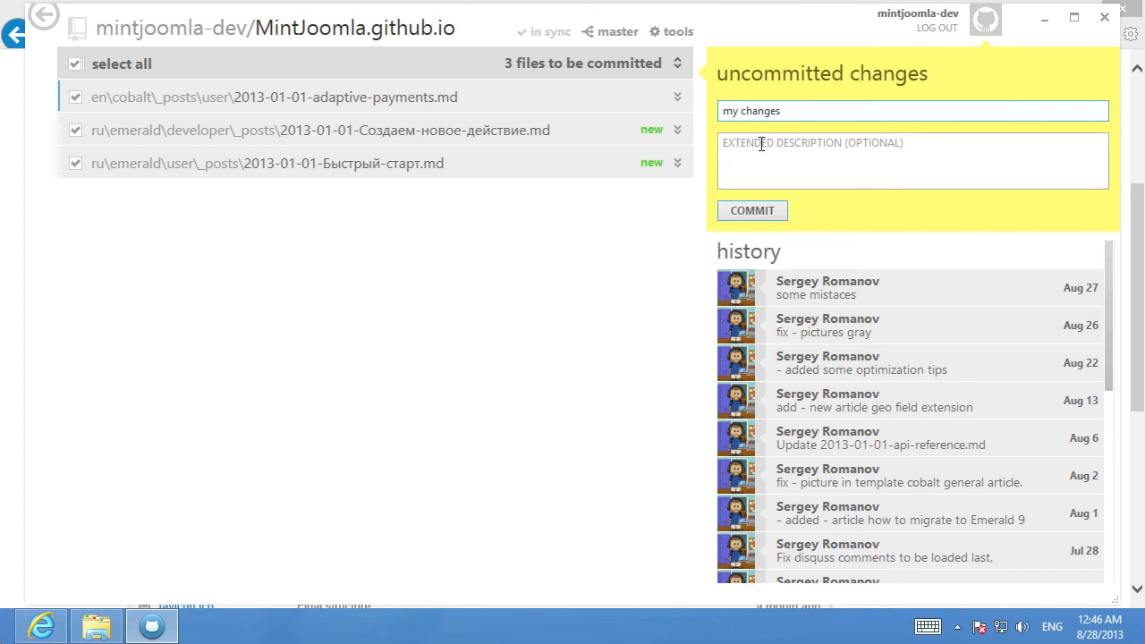
click(754, 208)
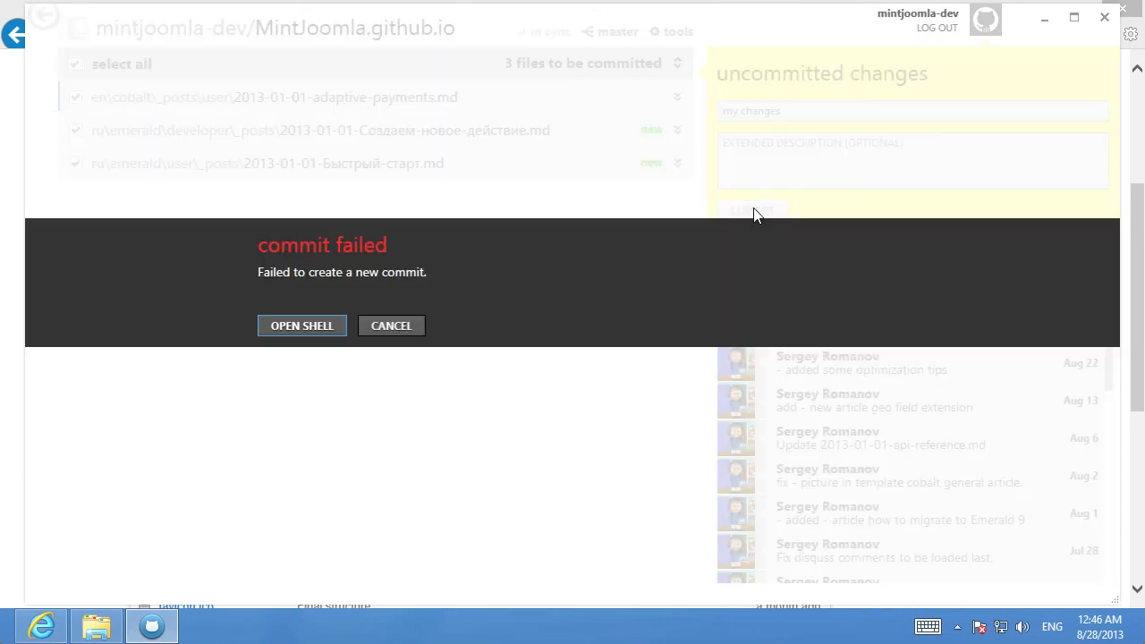
click(386, 328)
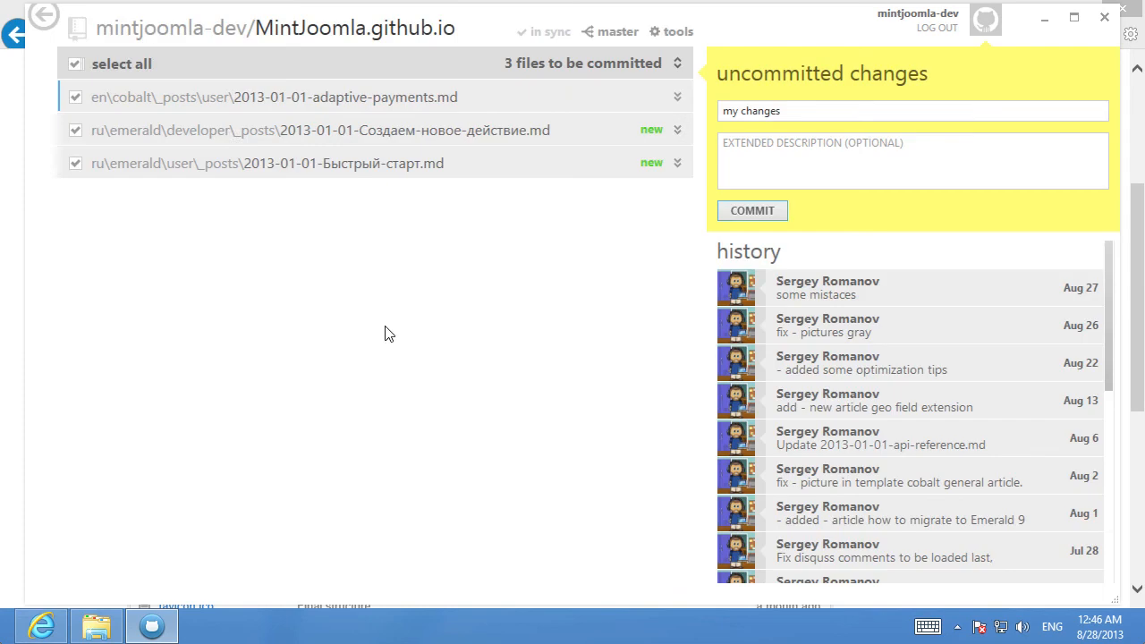
Exclude the two new Russian post files and try committing only 2013-01-01-adaptive-payments.md
click(486, 131)
click(678, 131)
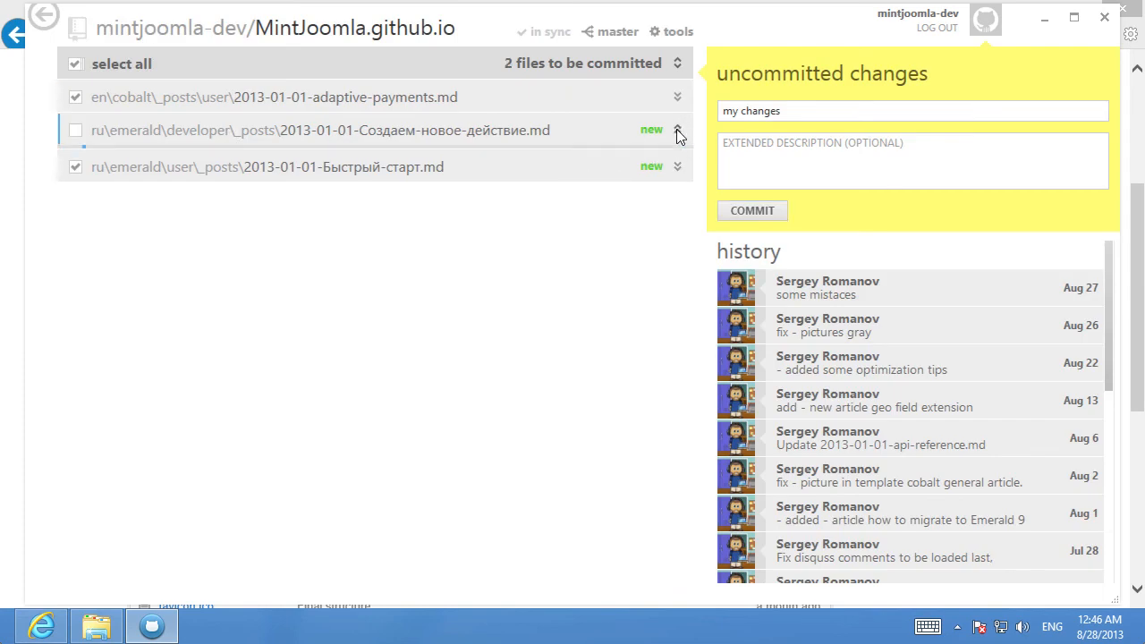
click(677, 131)
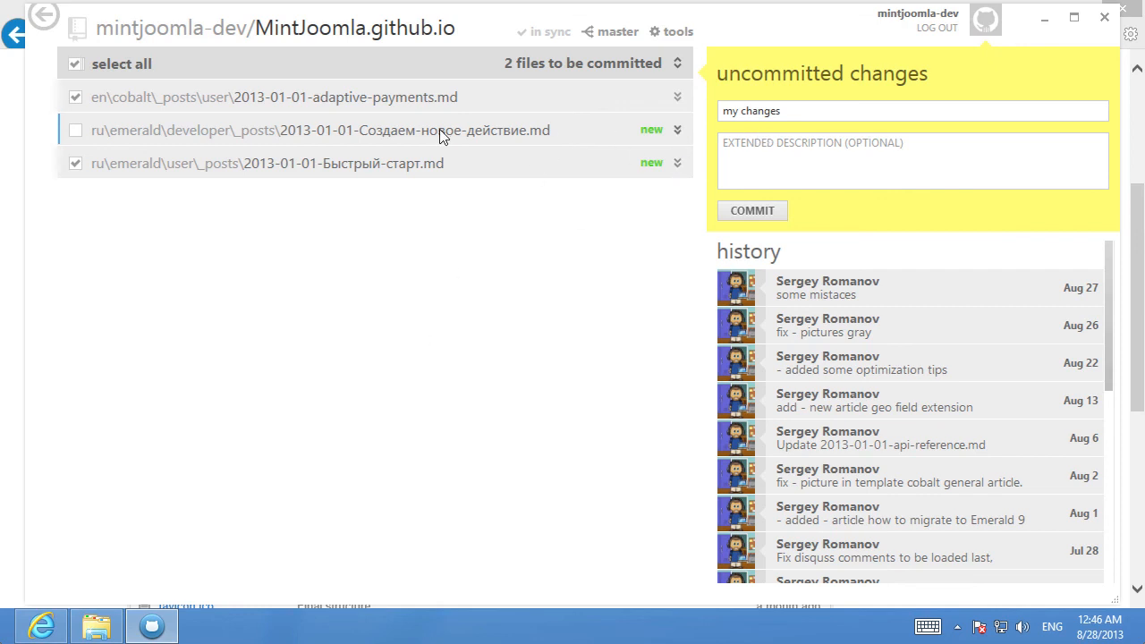
click(76, 163)
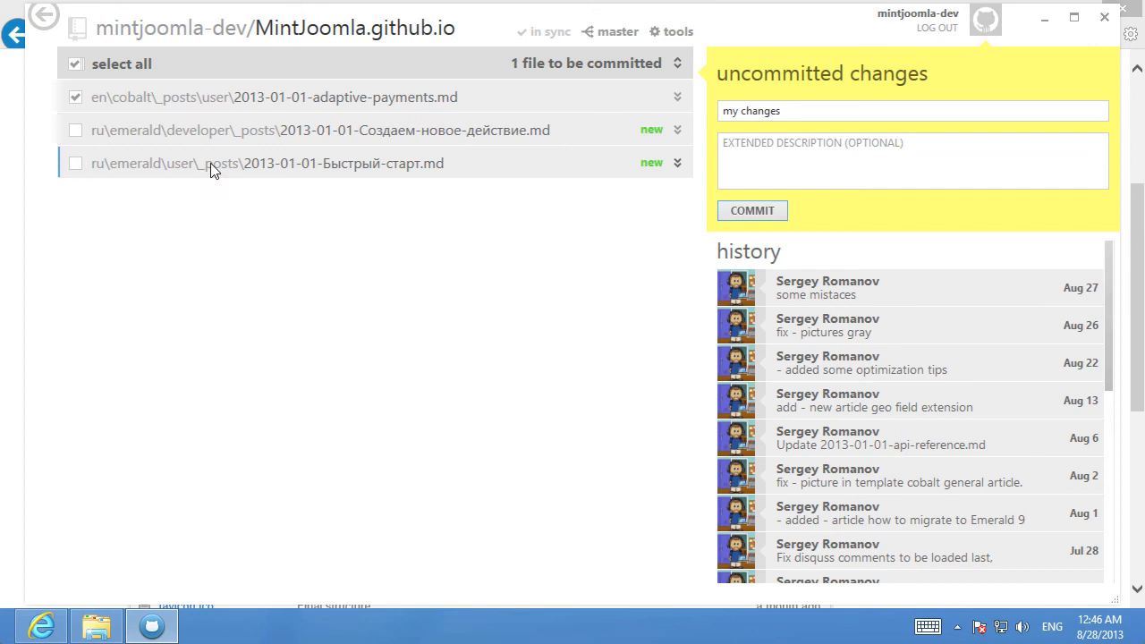
click(751, 210)
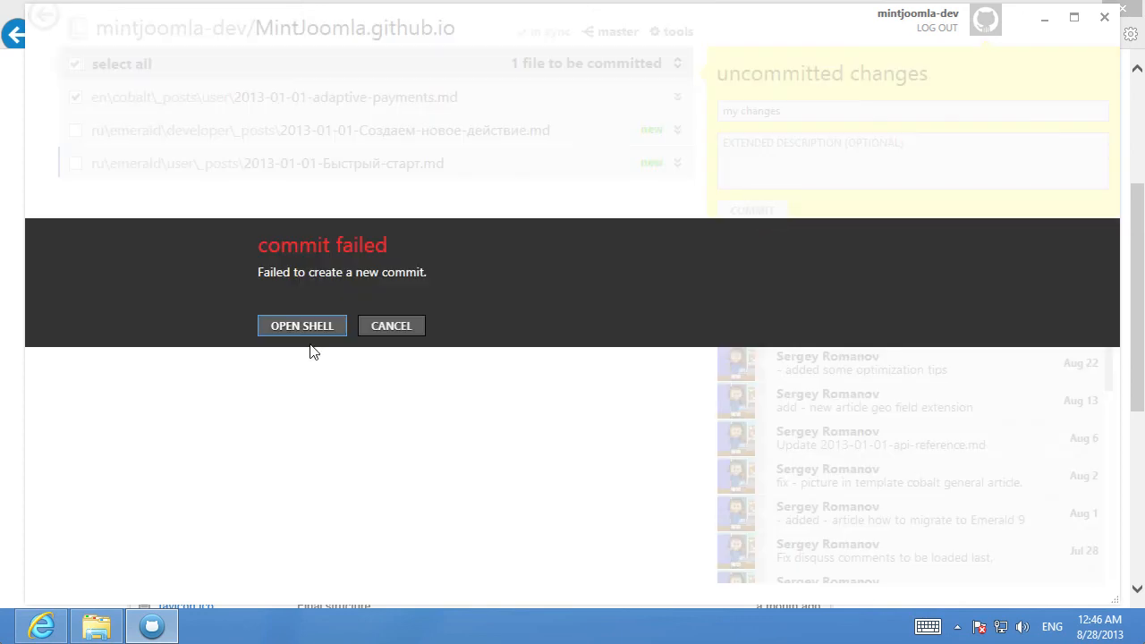
click(396, 326)
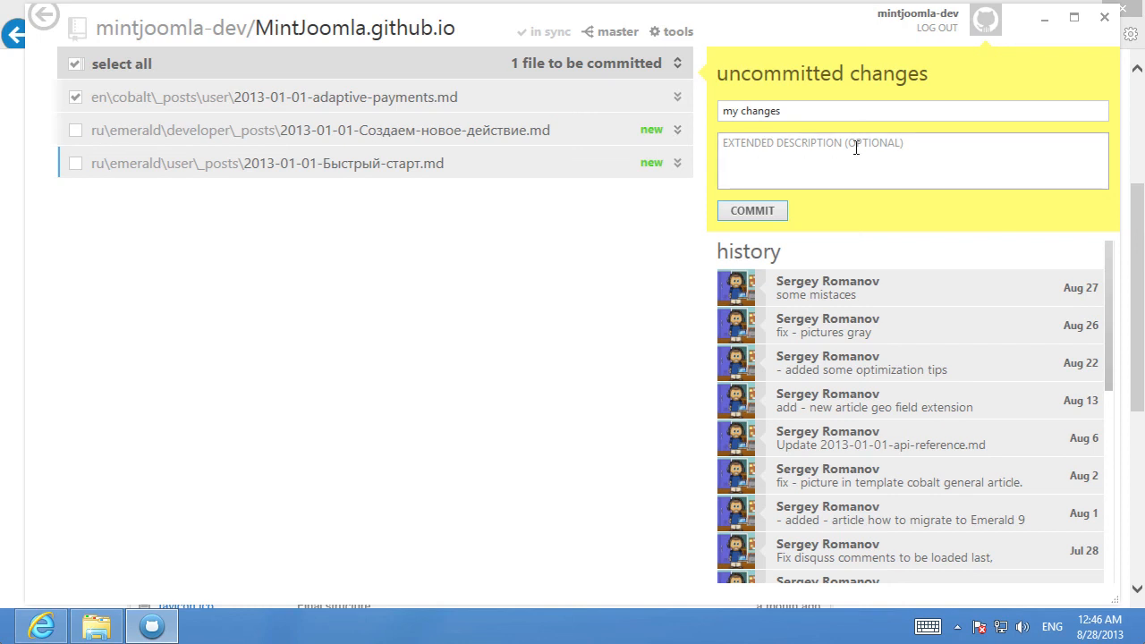
Retry the commit and open the Git shell from the failure prompt
click(800, 147)
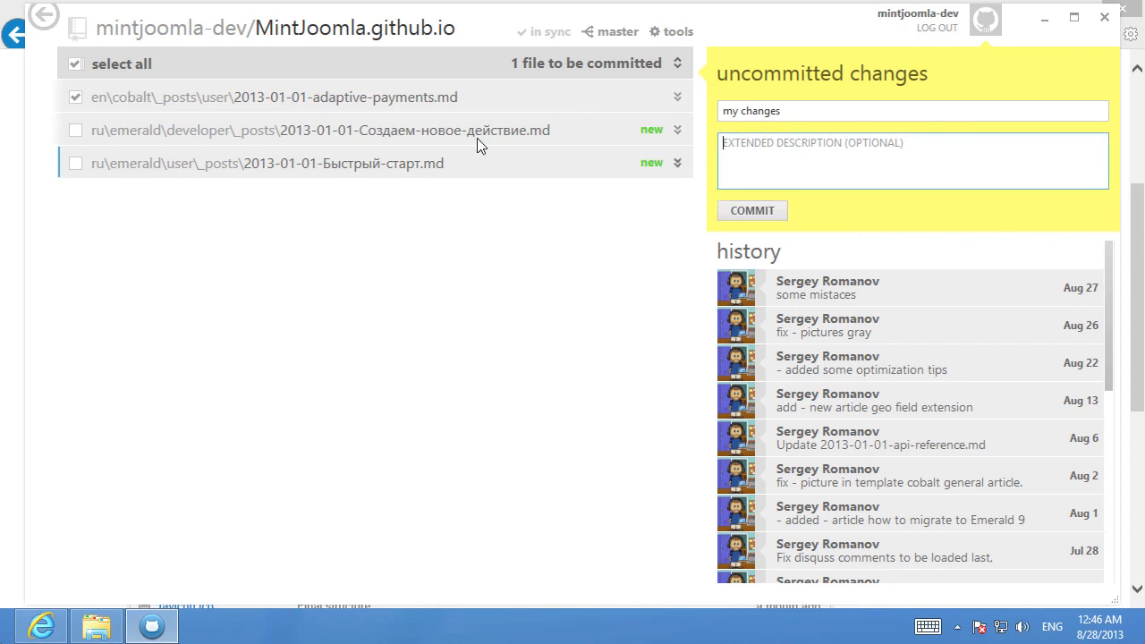
click(743, 210)
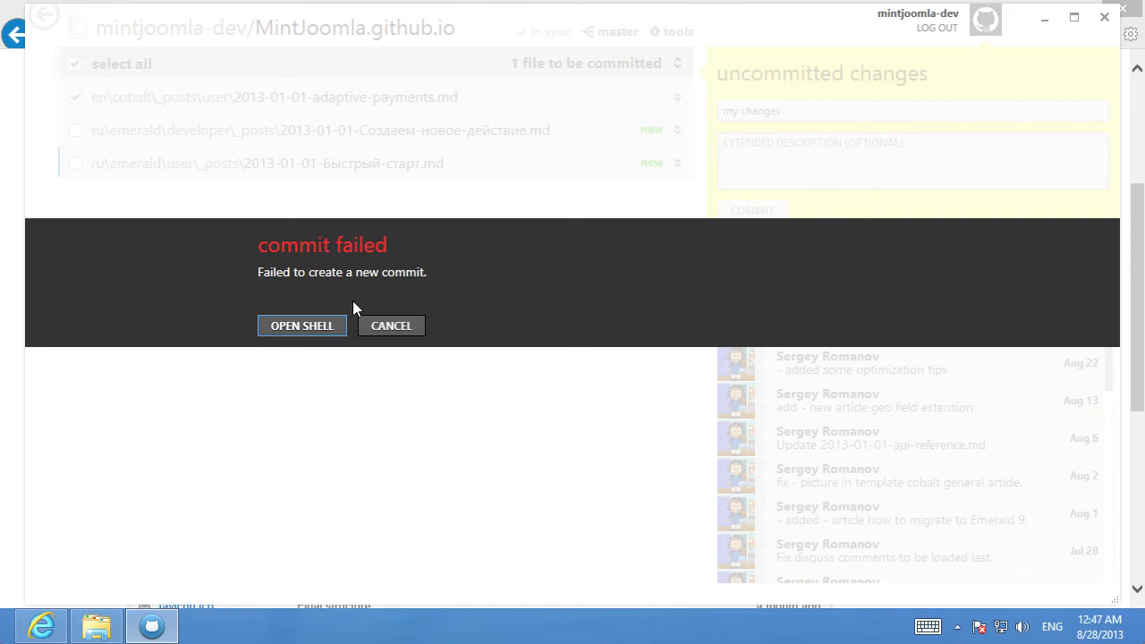
click(319, 326)
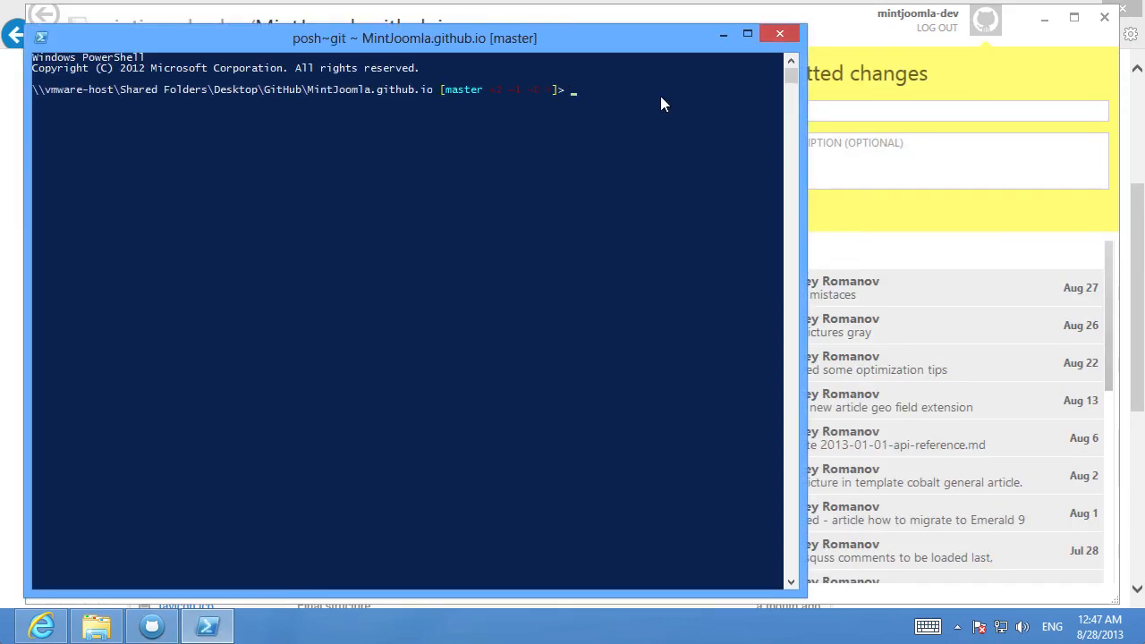
Stage all changes in the shell with git add --all
text(git add --all)
key(Return)
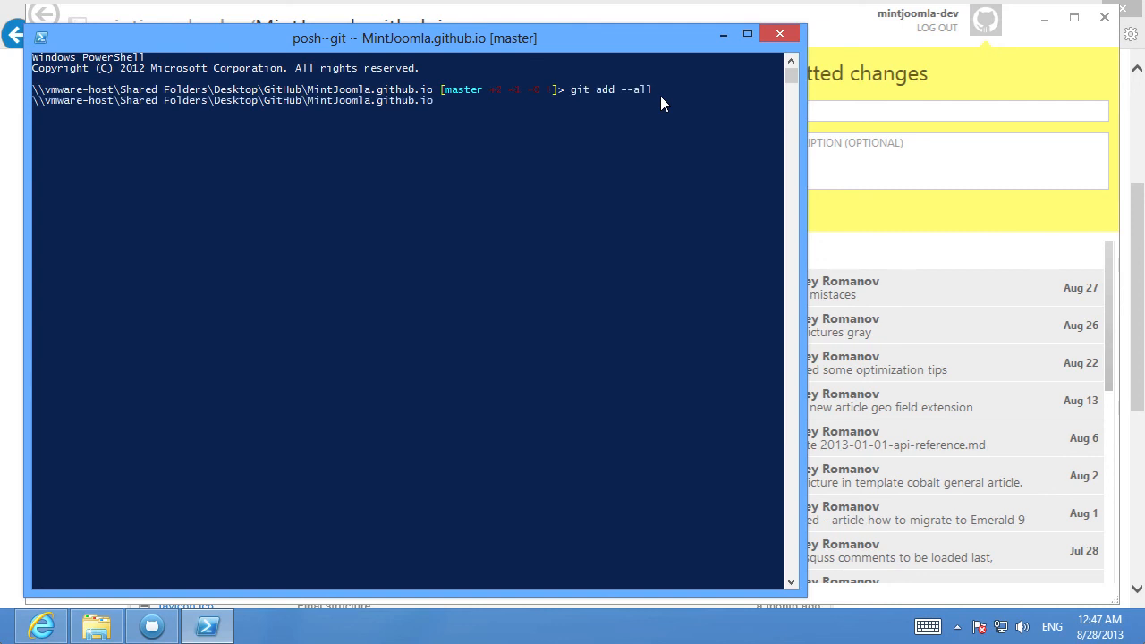
Re-include both new Russian post files, retry the commit, and open the shell again from the failure prompt
click(971, 154)
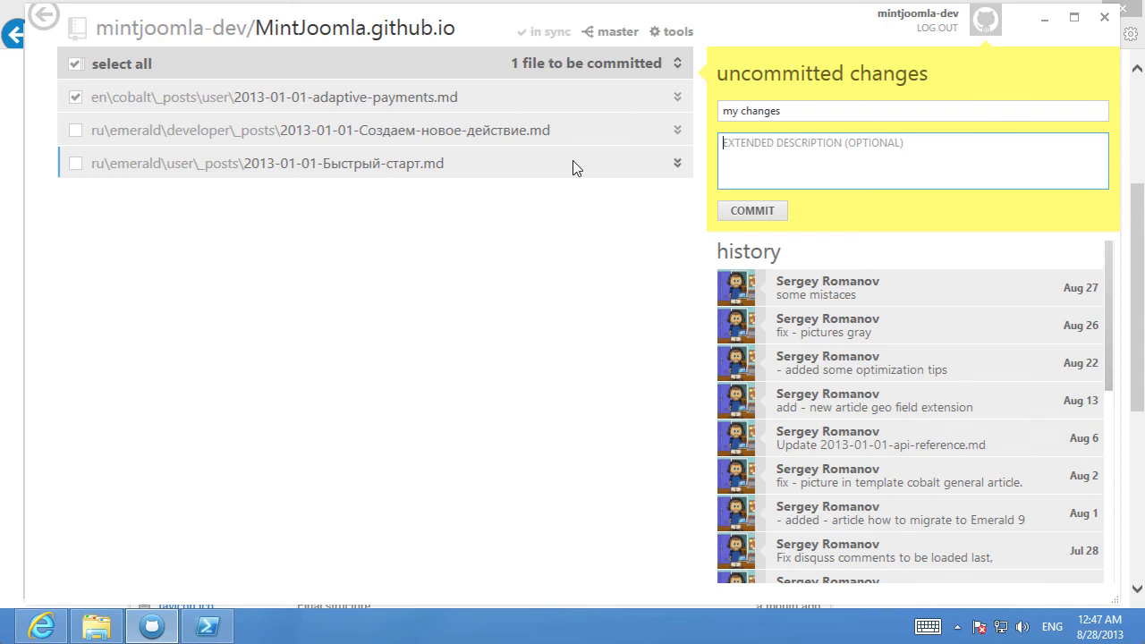
click(76, 131)
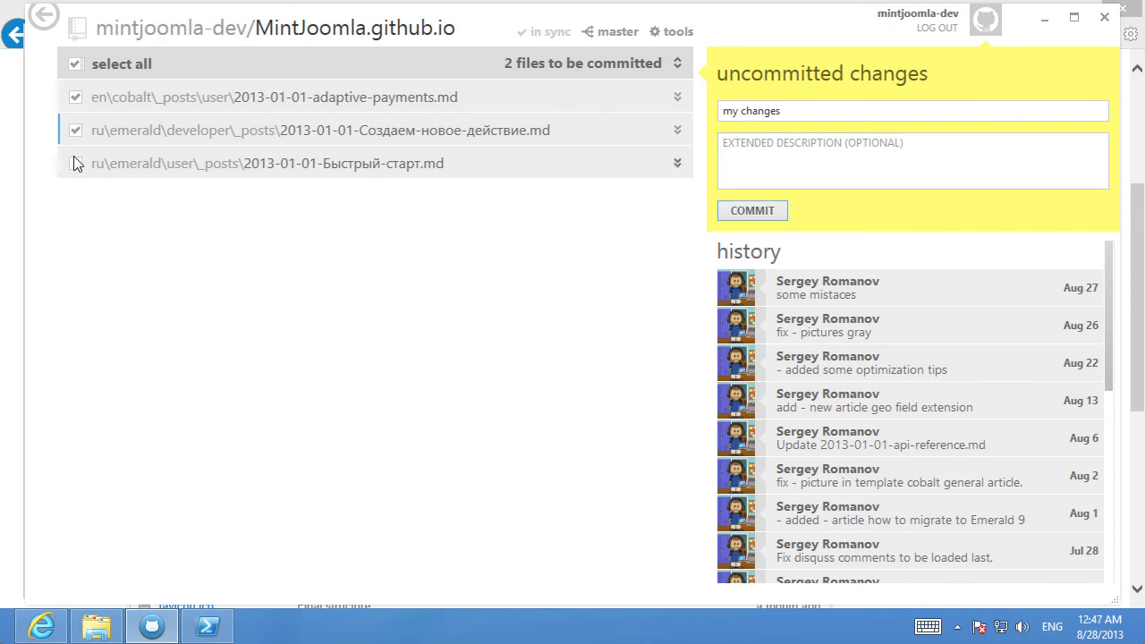
click(75, 163)
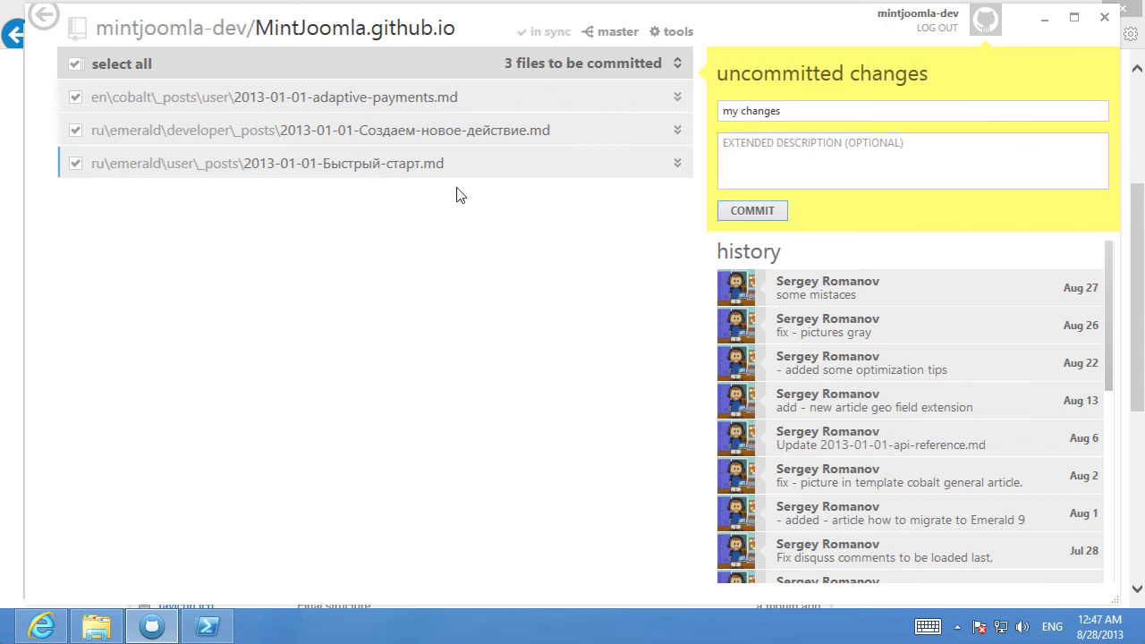
click(758, 211)
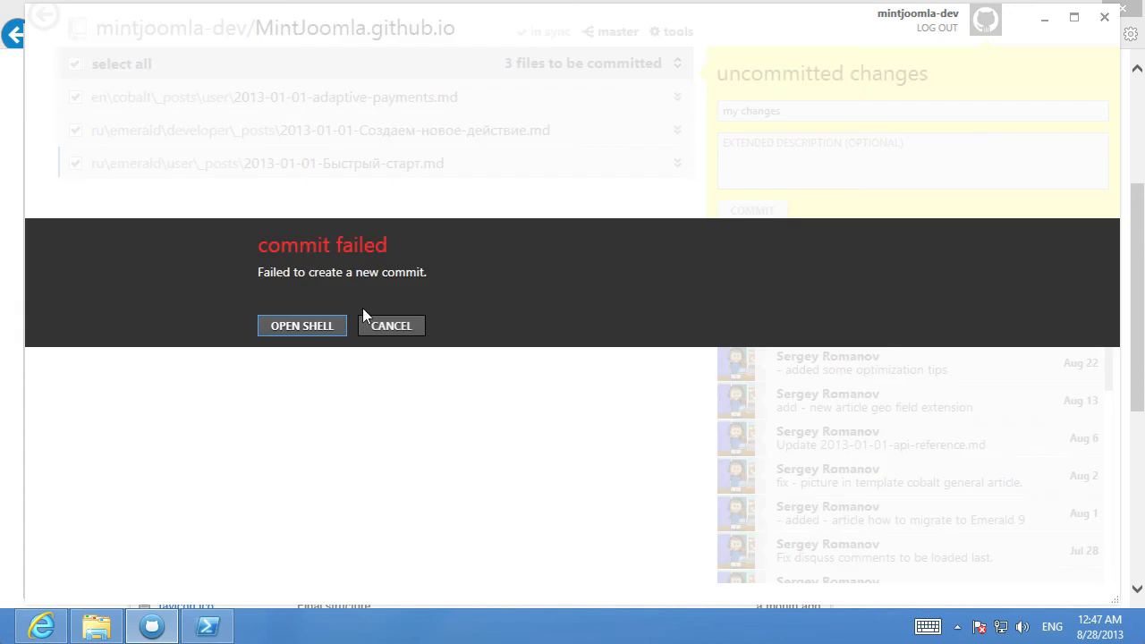
click(295, 325)
click(575, 113)
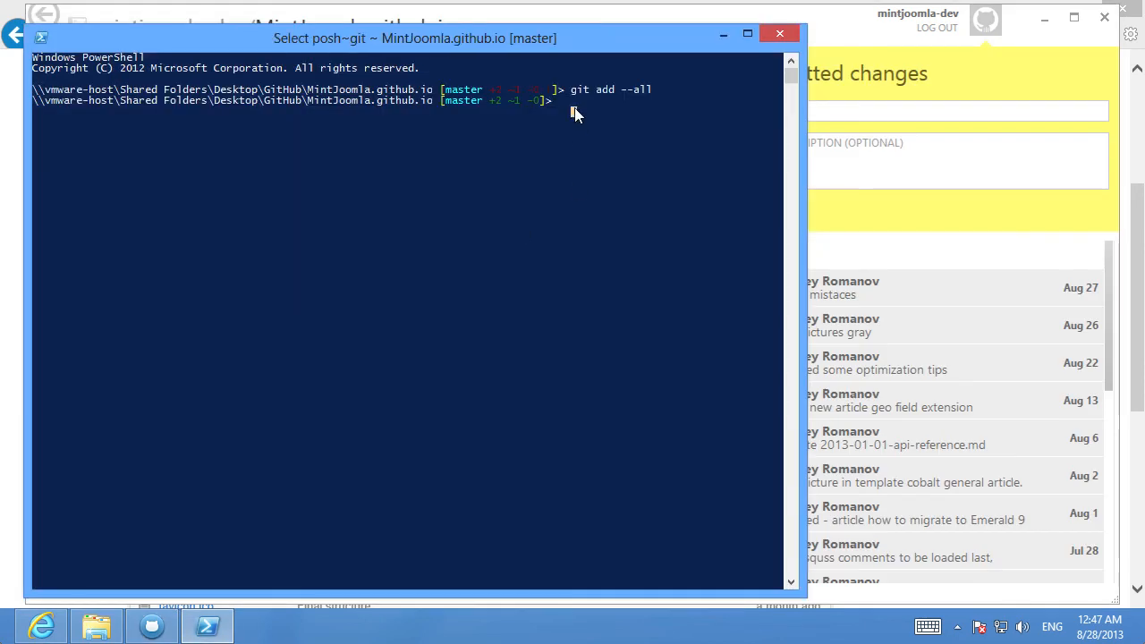
Commit the staged changes in the shell with git commit -m "Changes"
text(git)
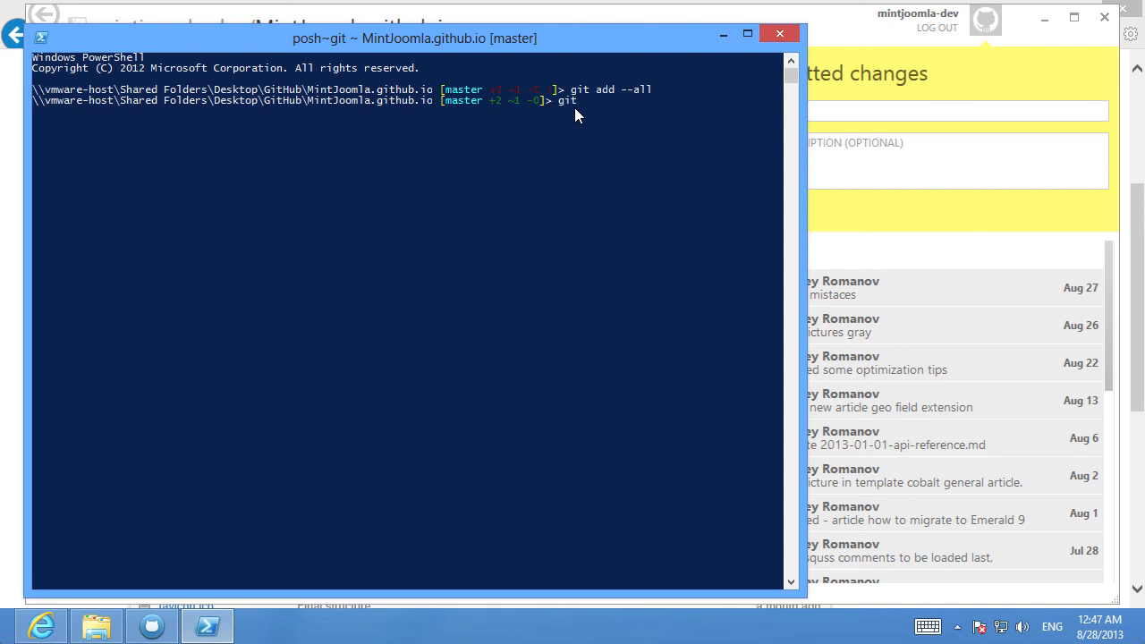
text( commit -m "Changes")
key(Return)
click(903, 170)
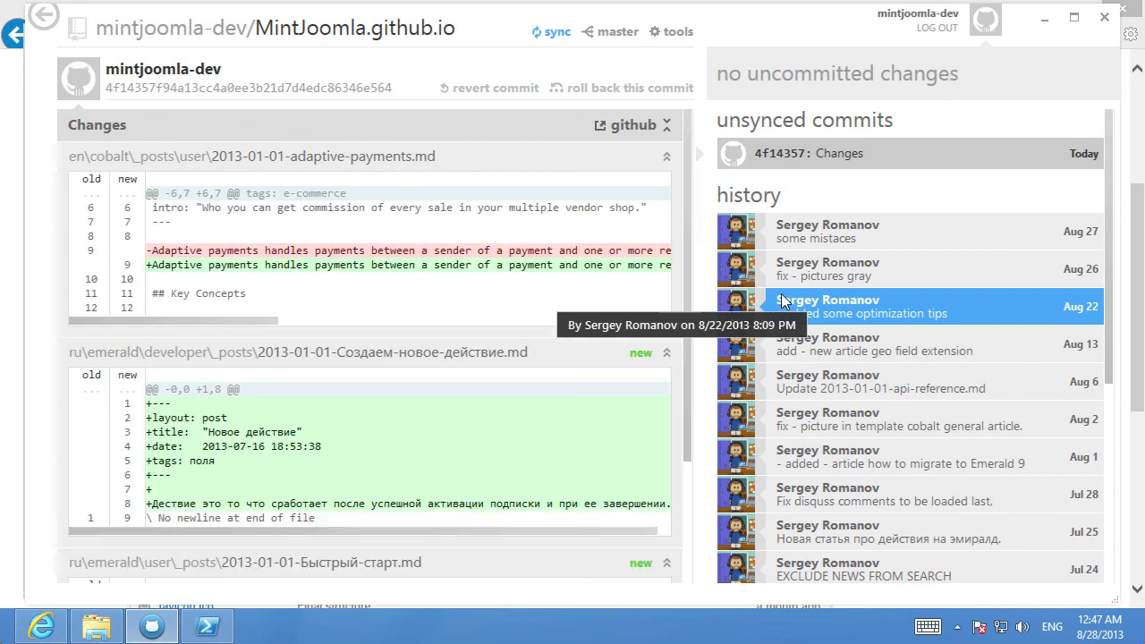
Review the committed diff and sync the local commit to the GitHub fork
scroll(587, 350, down, 3)
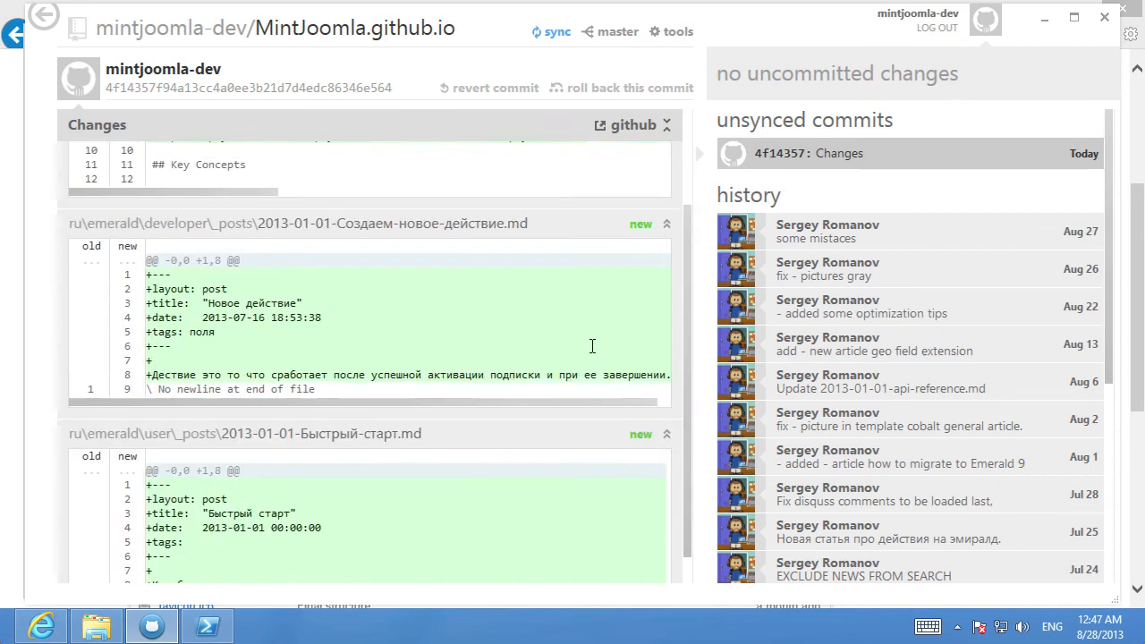
scroll(362, 339, down, 1)
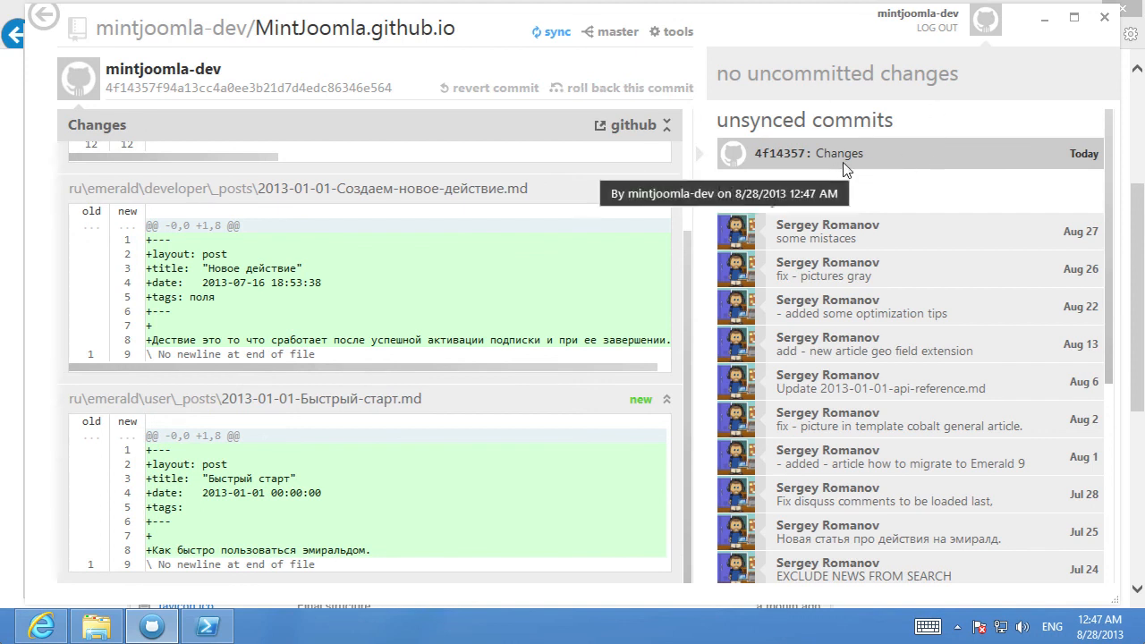
click(549, 34)
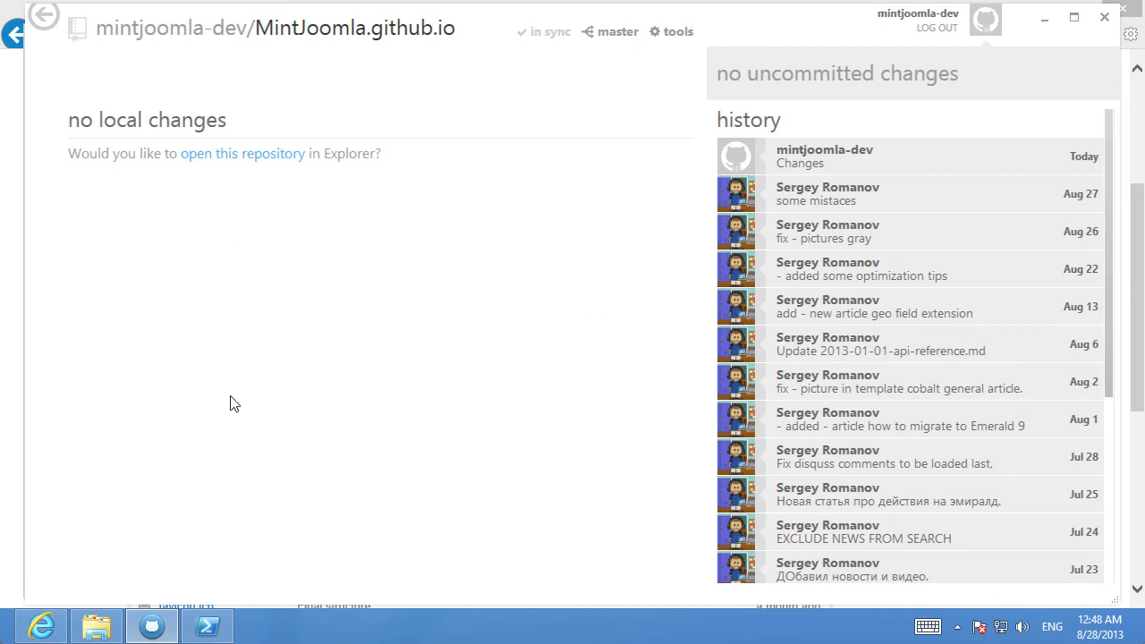
Switch to the browser, reload the fork's repository page and open its comparison against MintJoomla:master
click(41, 626)
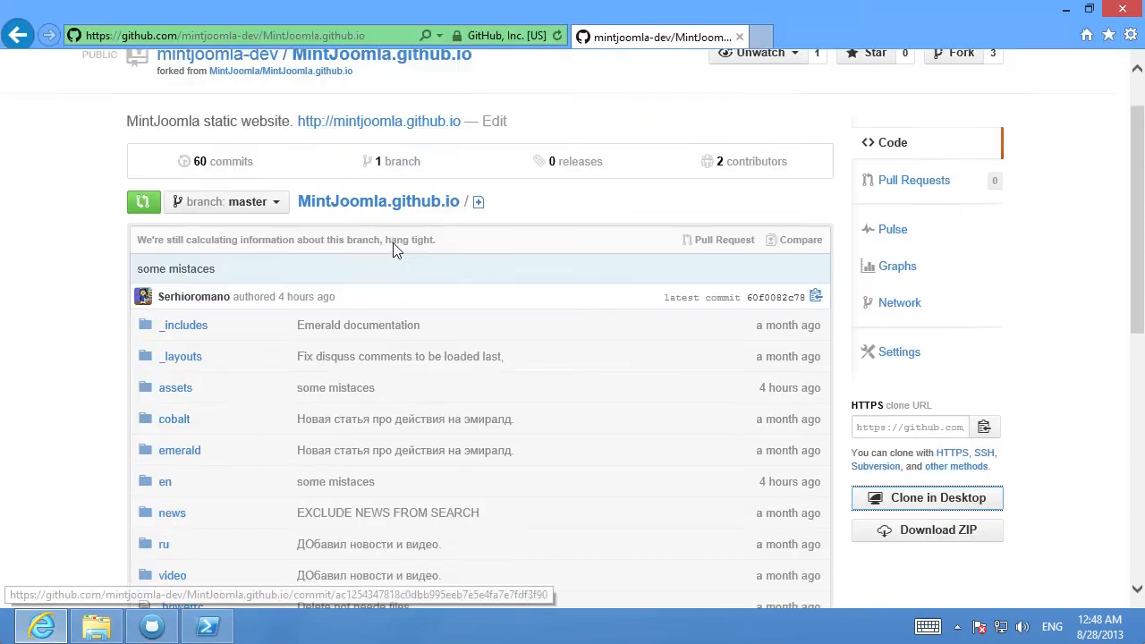
scroll(394, 250, up, 1)
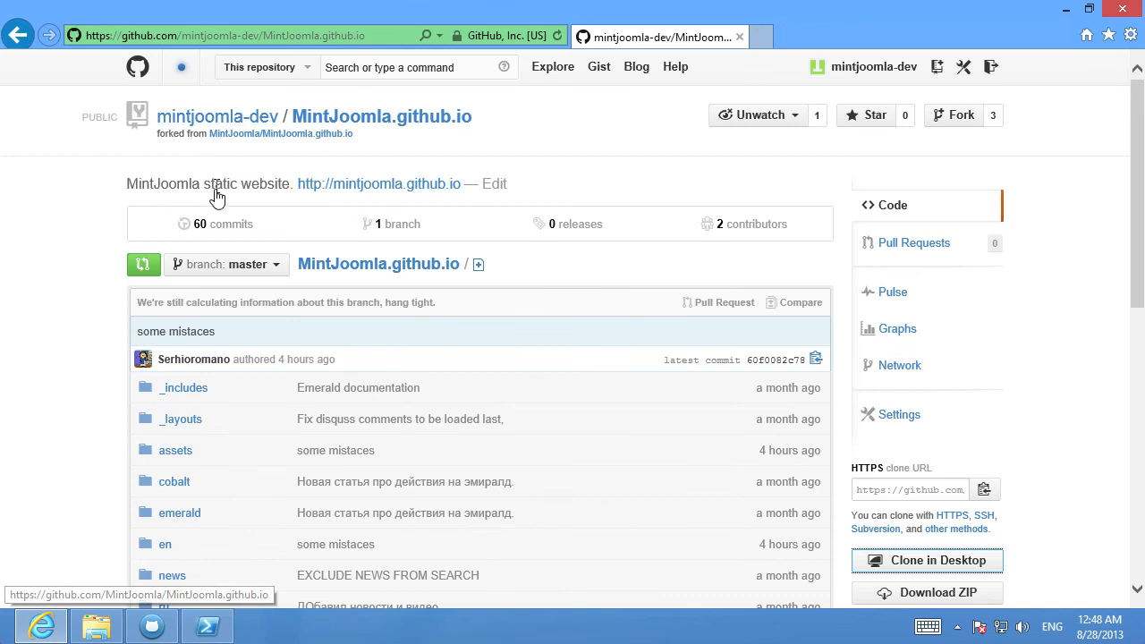
click(367, 124)
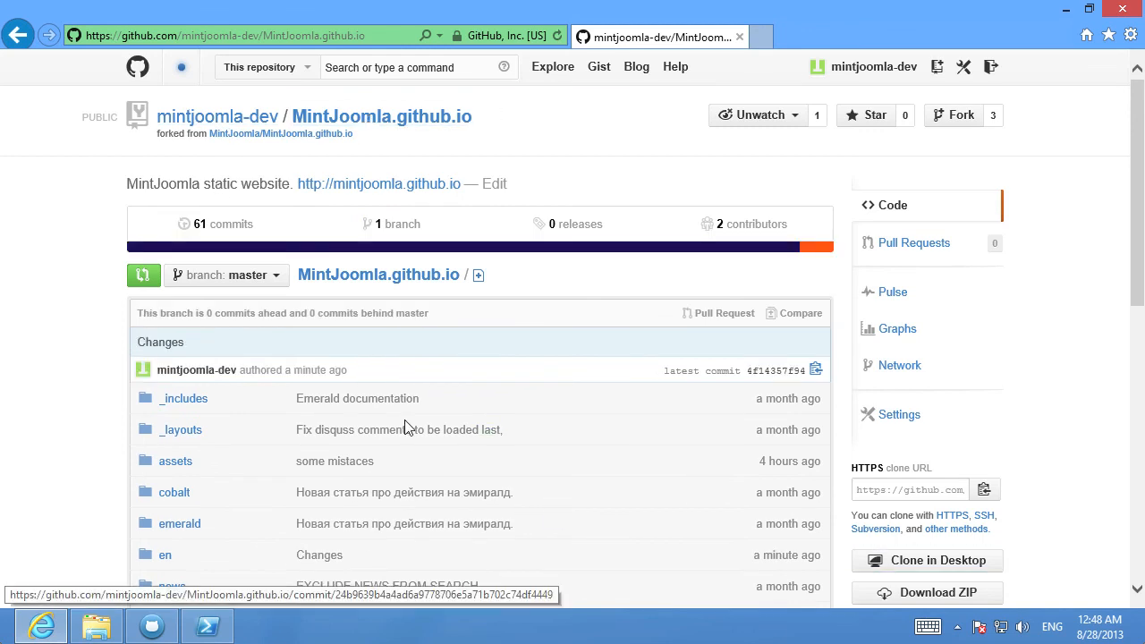
drag(242, 370, 362, 391)
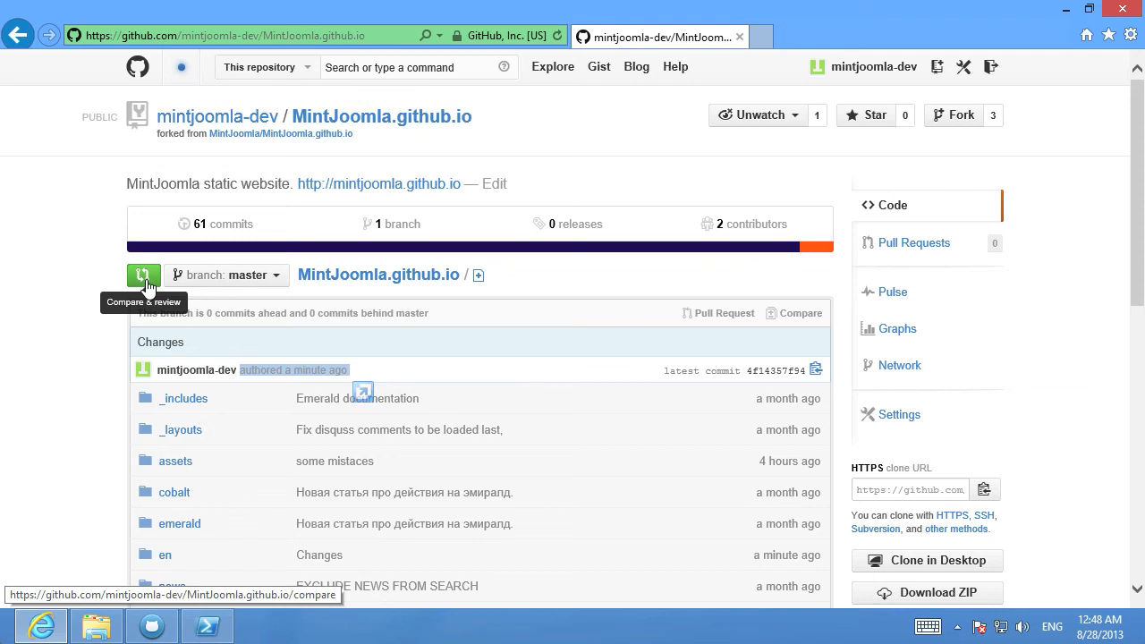
click(707, 321)
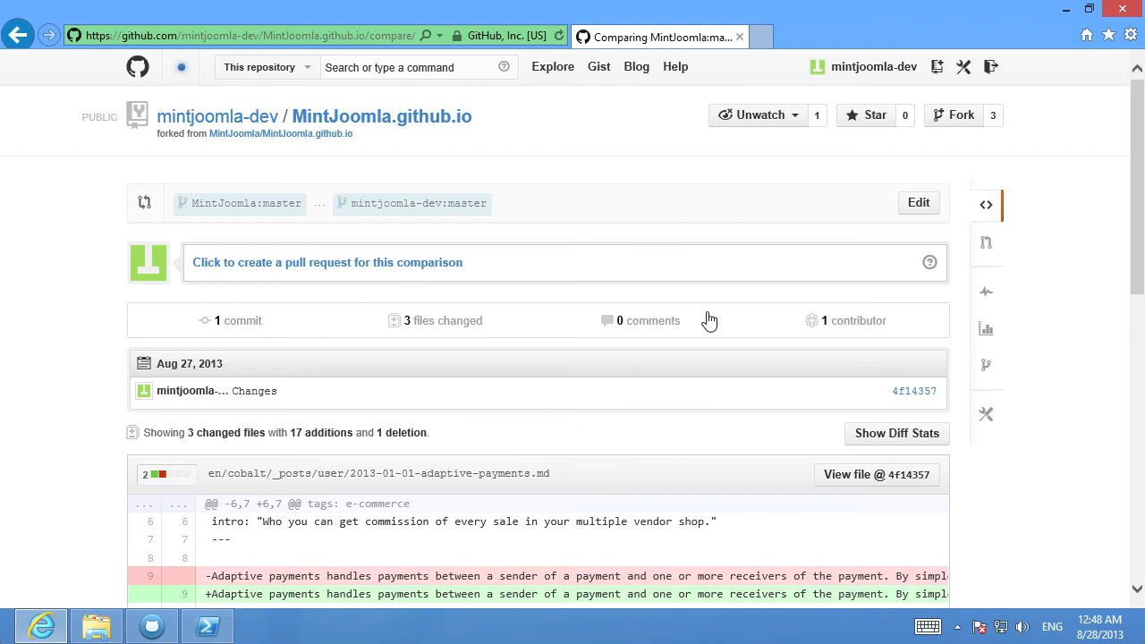
Review the three changed files and send a pull request titled Changes
scroll(701, 323, down, 3)
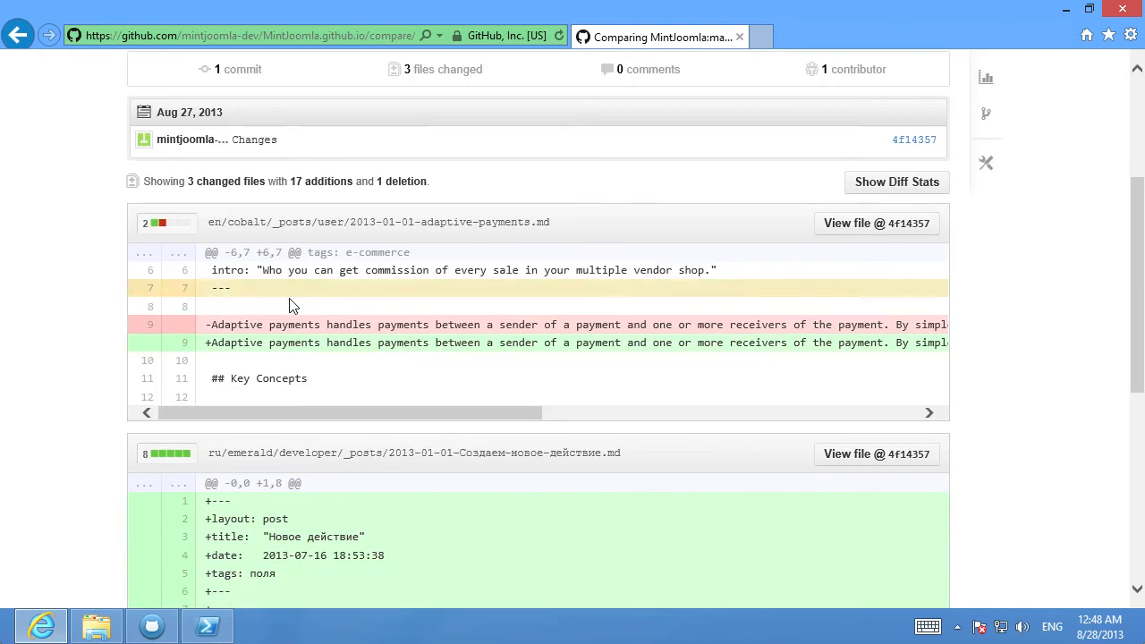
scroll(383, 304, down, 5)
scroll(690, 309, up, 8)
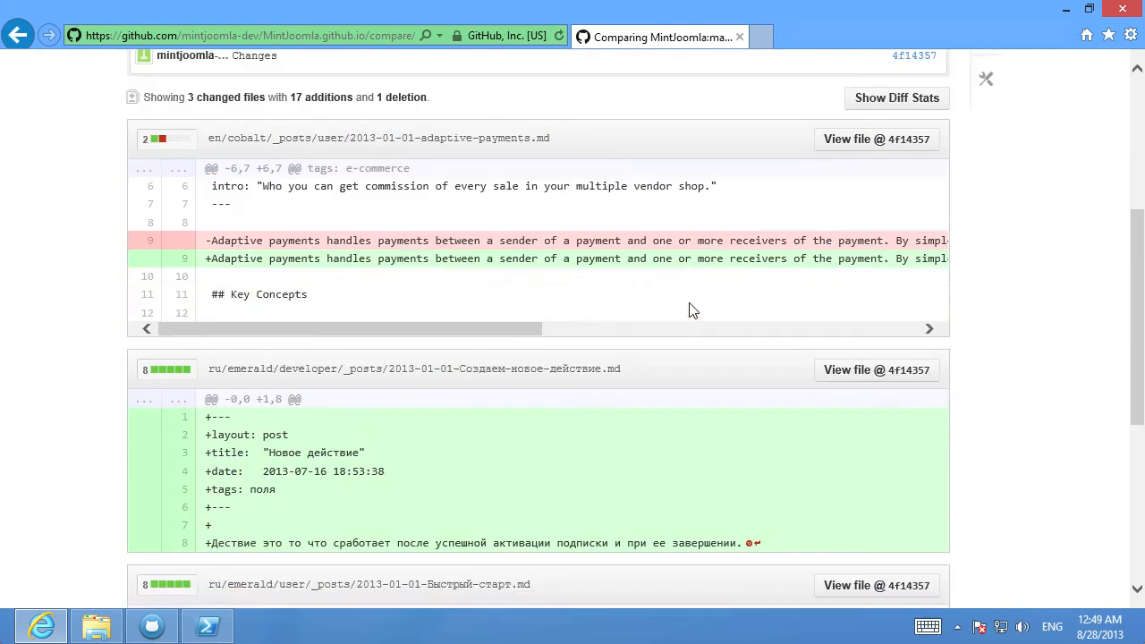
scroll(897, 328, down, 5)
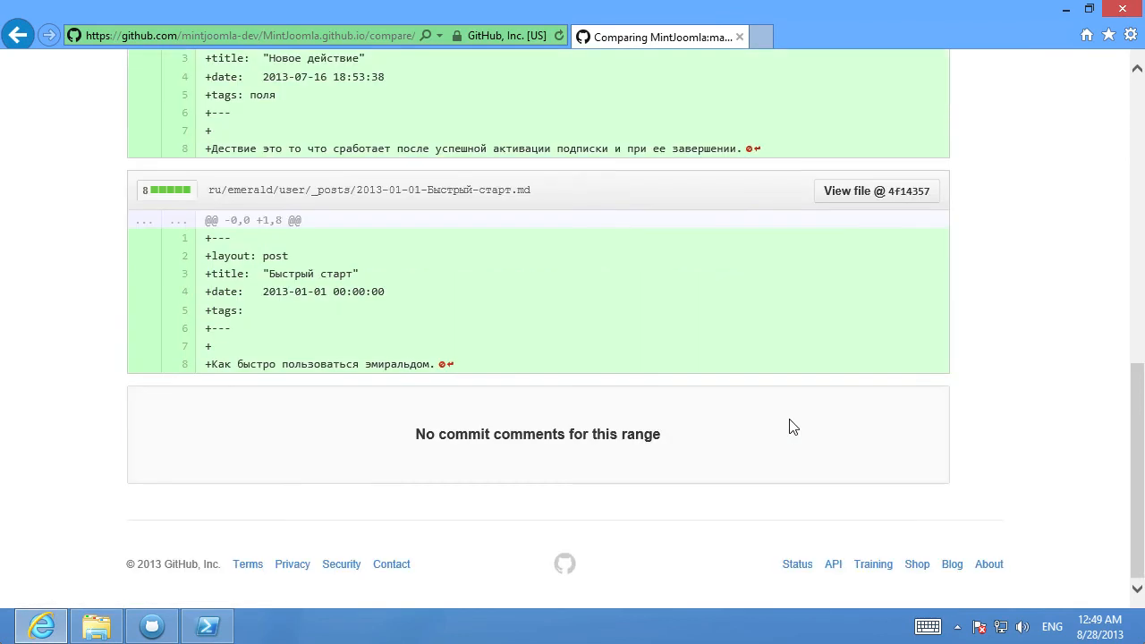
scroll(790, 428, up, 10)
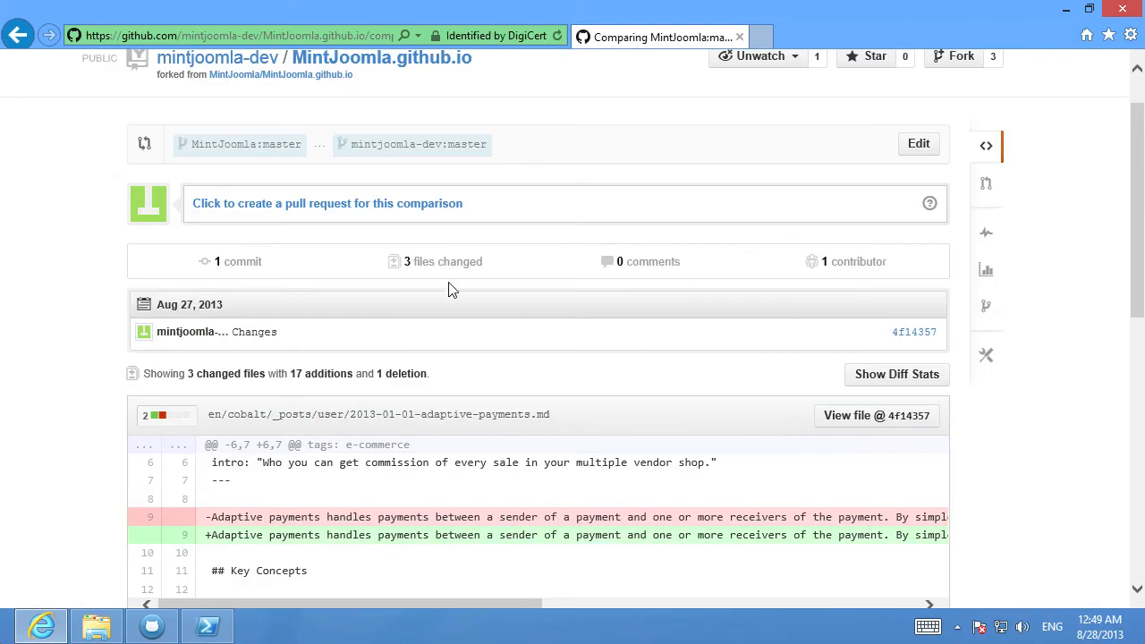
click(412, 209)
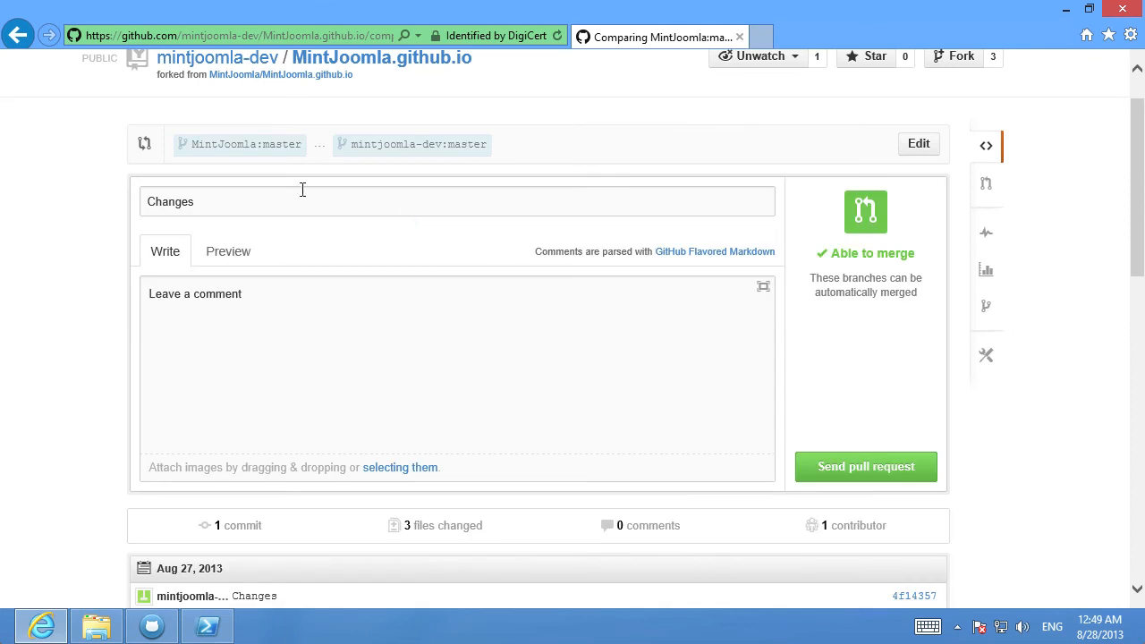
click(879, 472)
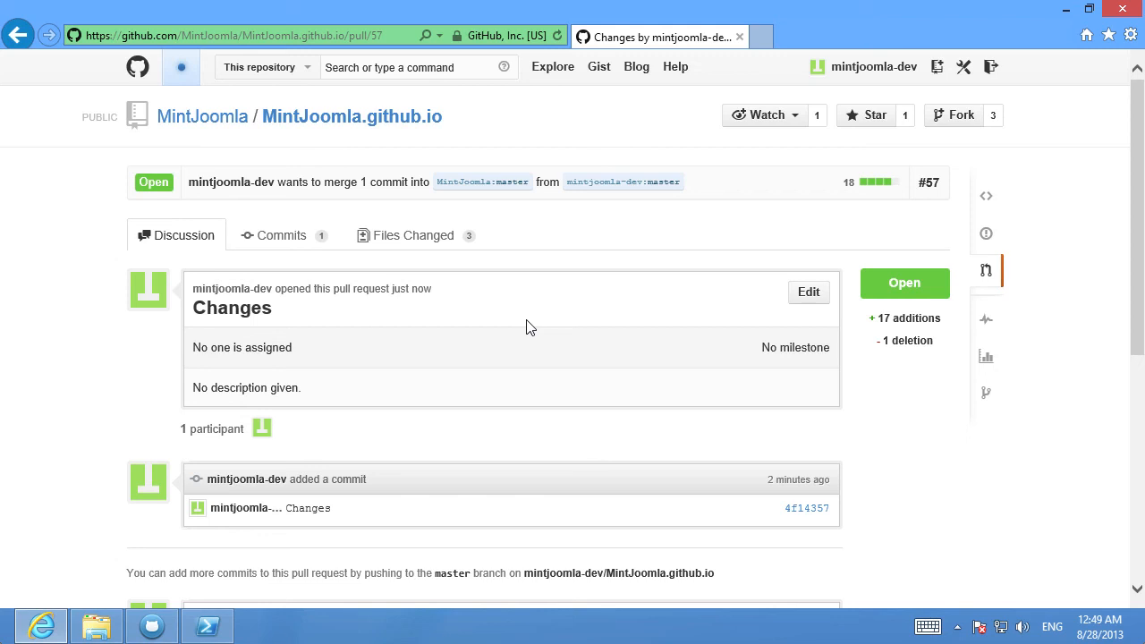
In the maintainer's browser, open pull request #57 on MintJoomla/MintJoomla.github.io and confirm its merge
key(super+Tab)
key(super+Tab)
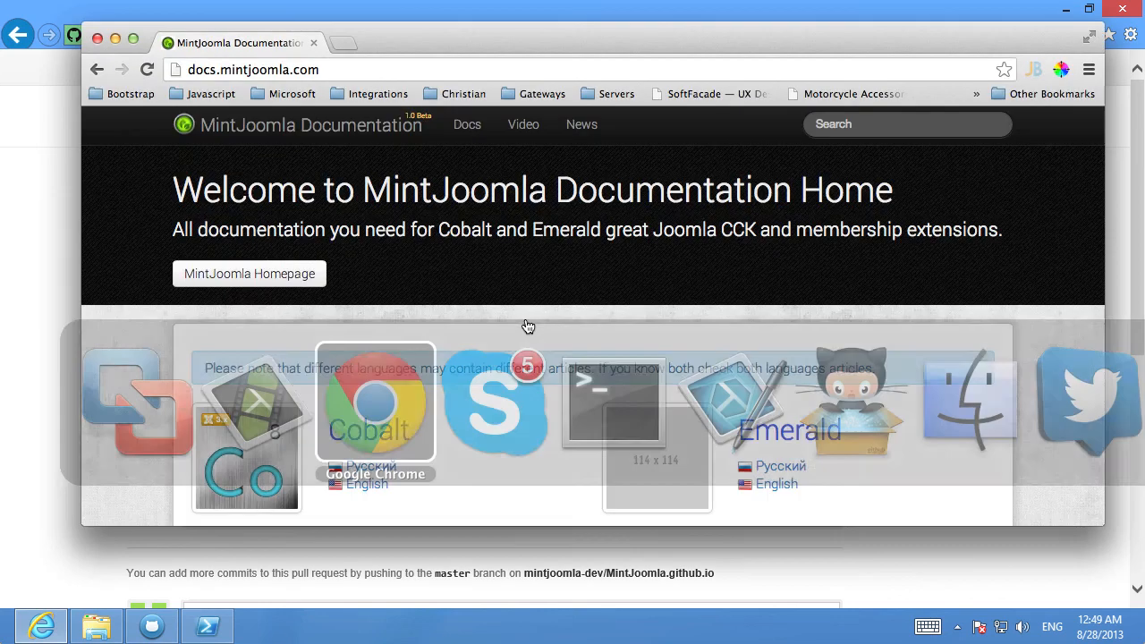
click(97, 69)
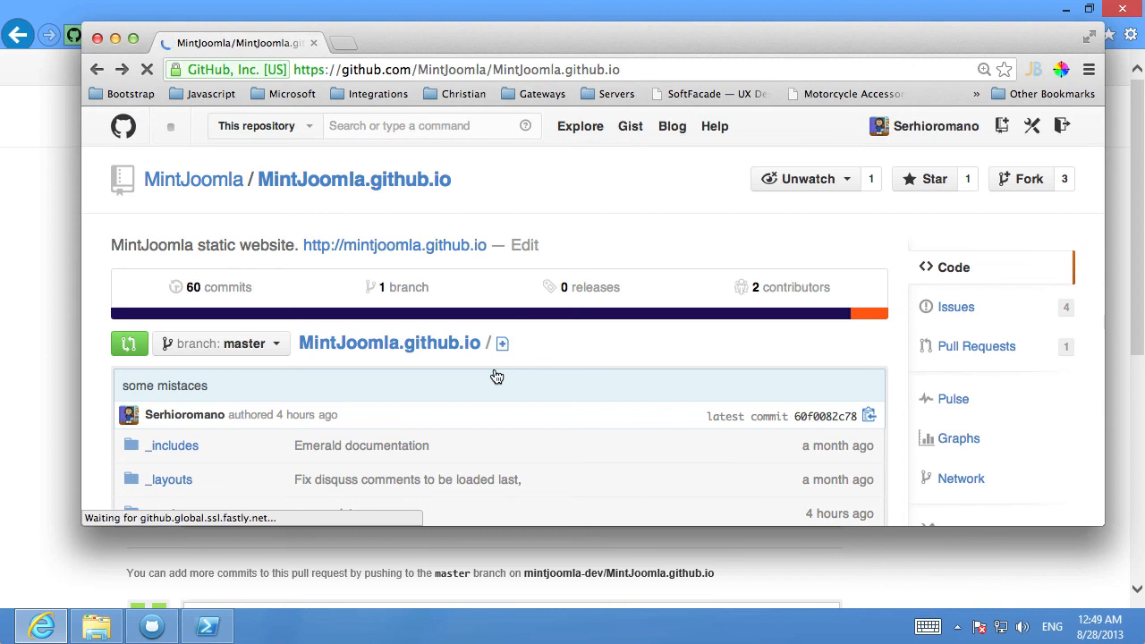
click(985, 349)
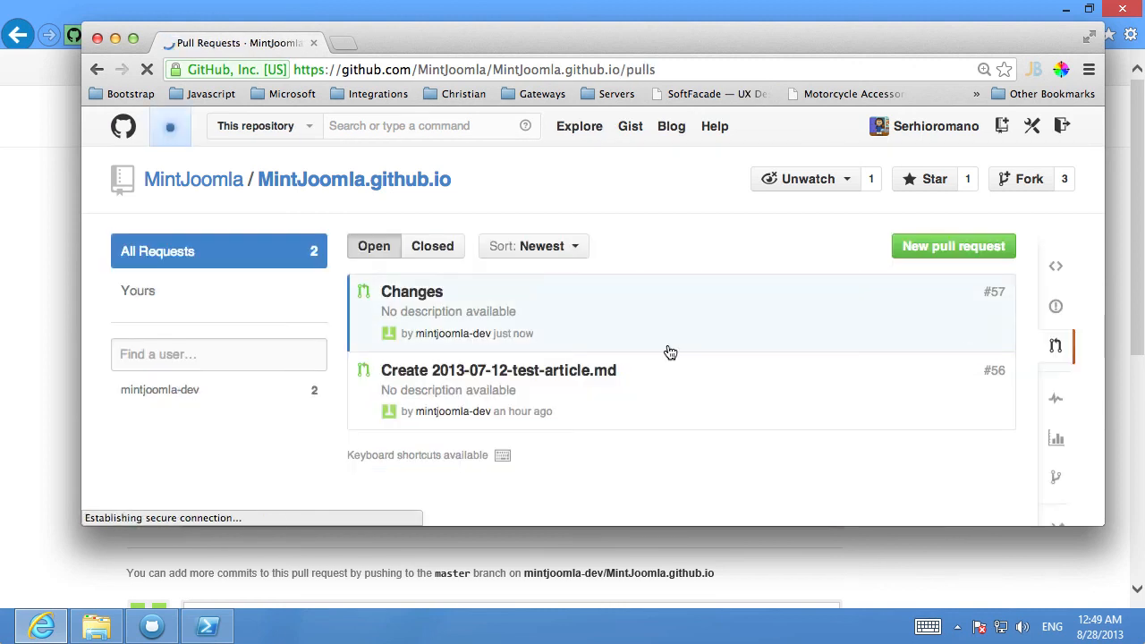
click(403, 294)
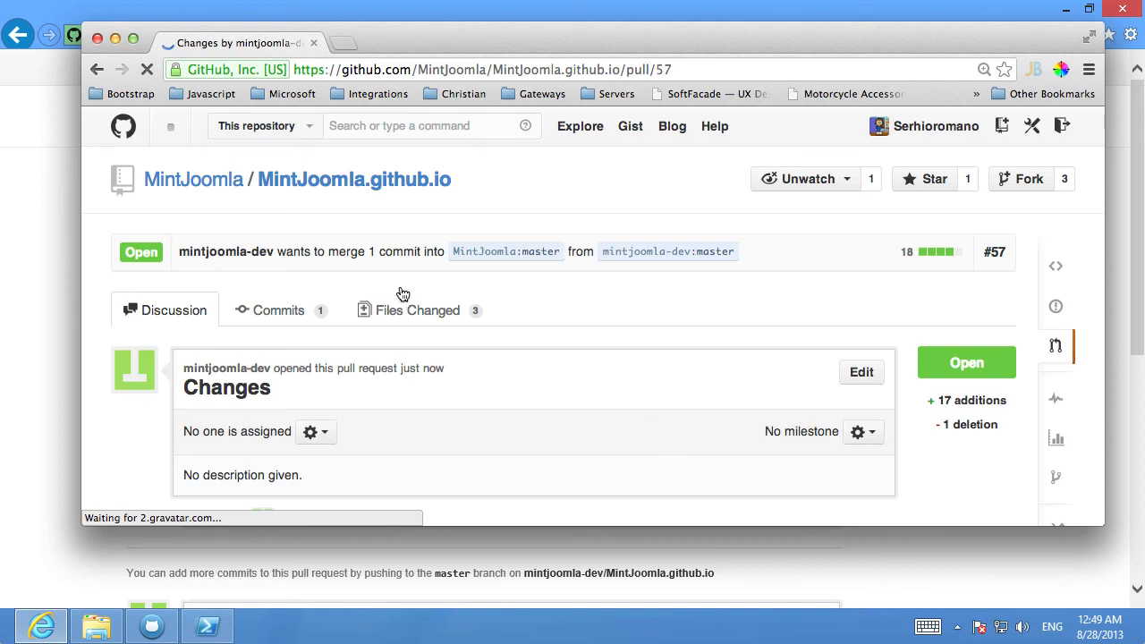
scroll(593, 370, down, 3)
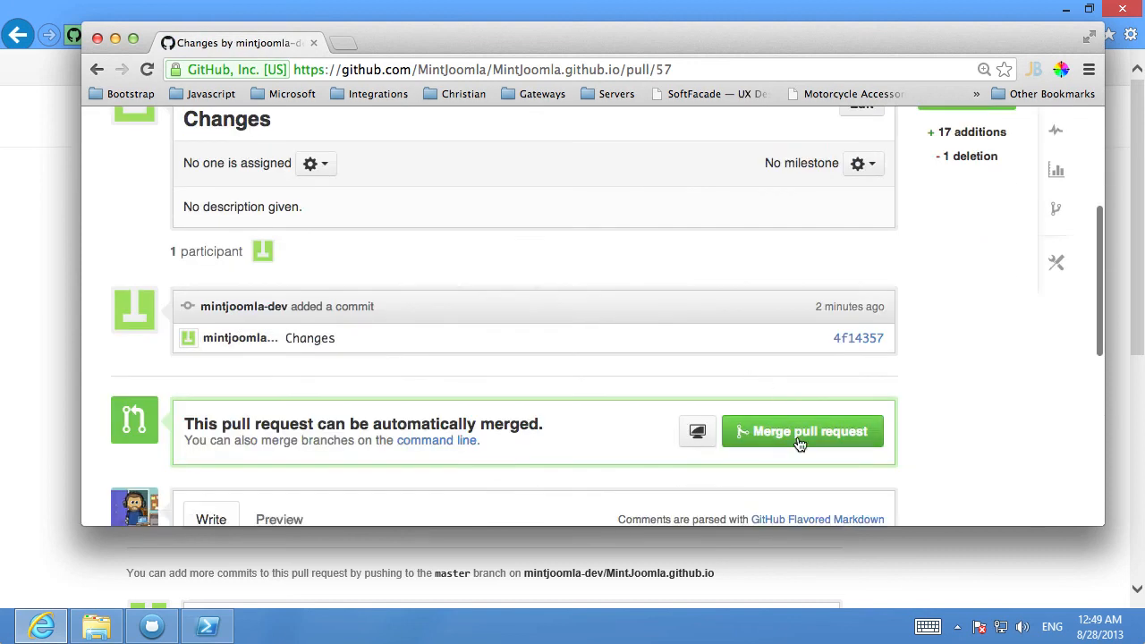
click(808, 432)
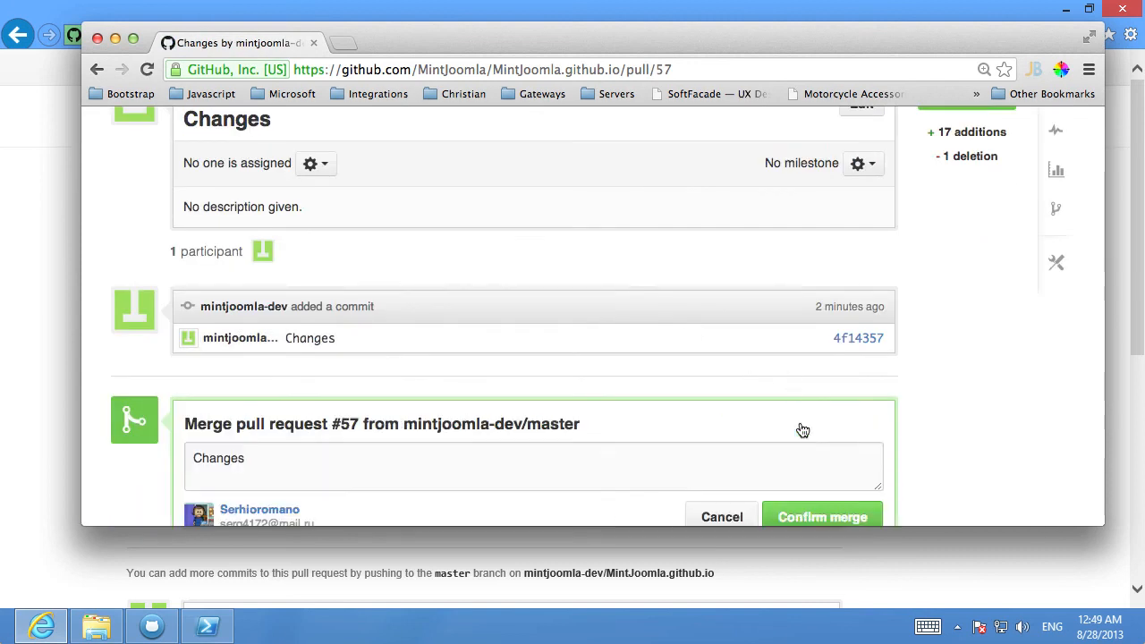
scroll(825, 398, down, 3)
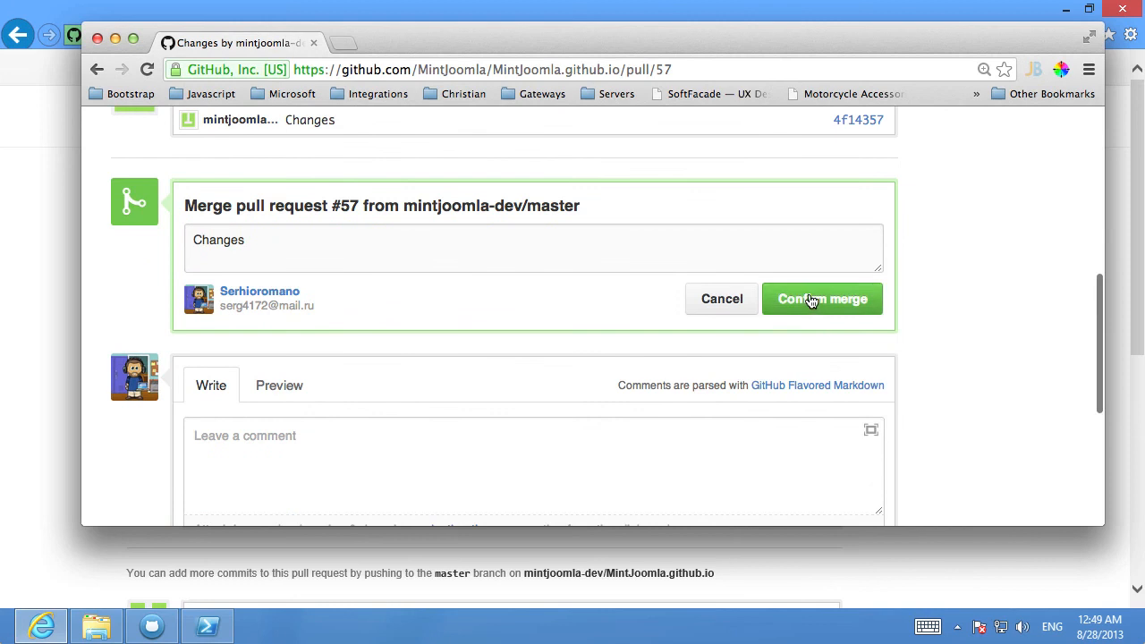
click(812, 301)
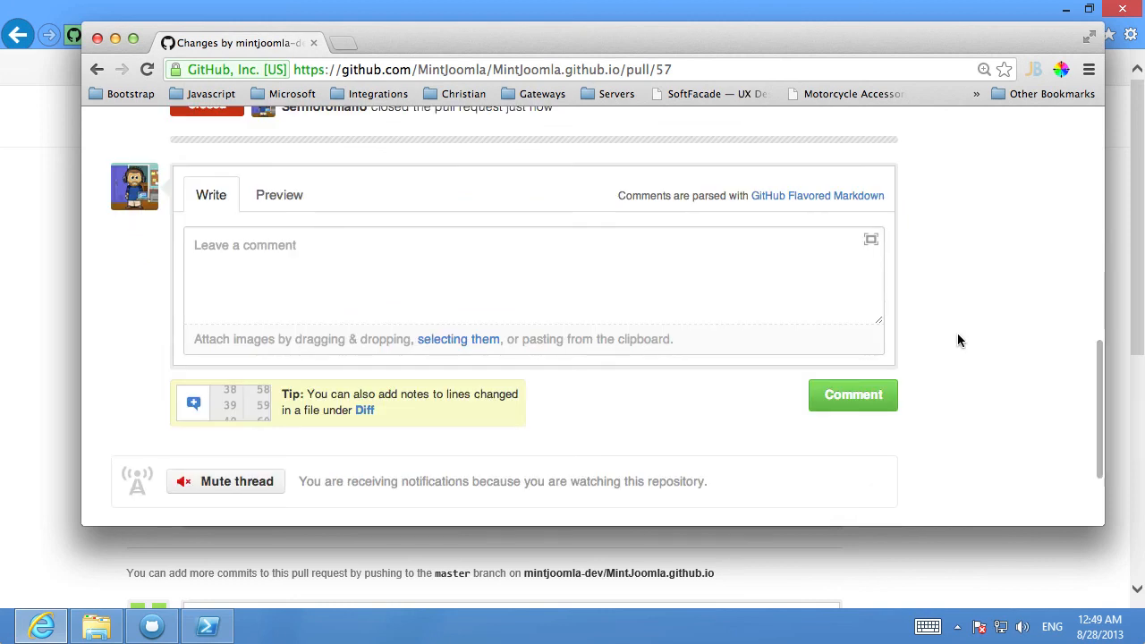
Browse the upstream repository to en/cobalt/_posts/user and examine the merged adaptive-payments post text
scroll(895, 344, up, 6)
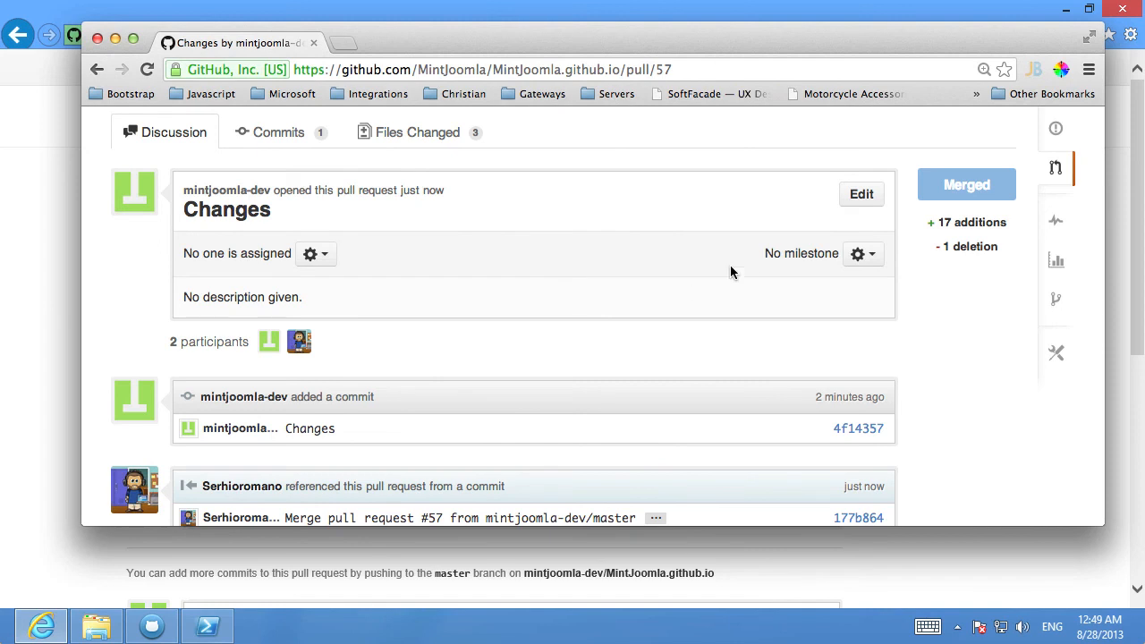
scroll(706, 264, up, 2)
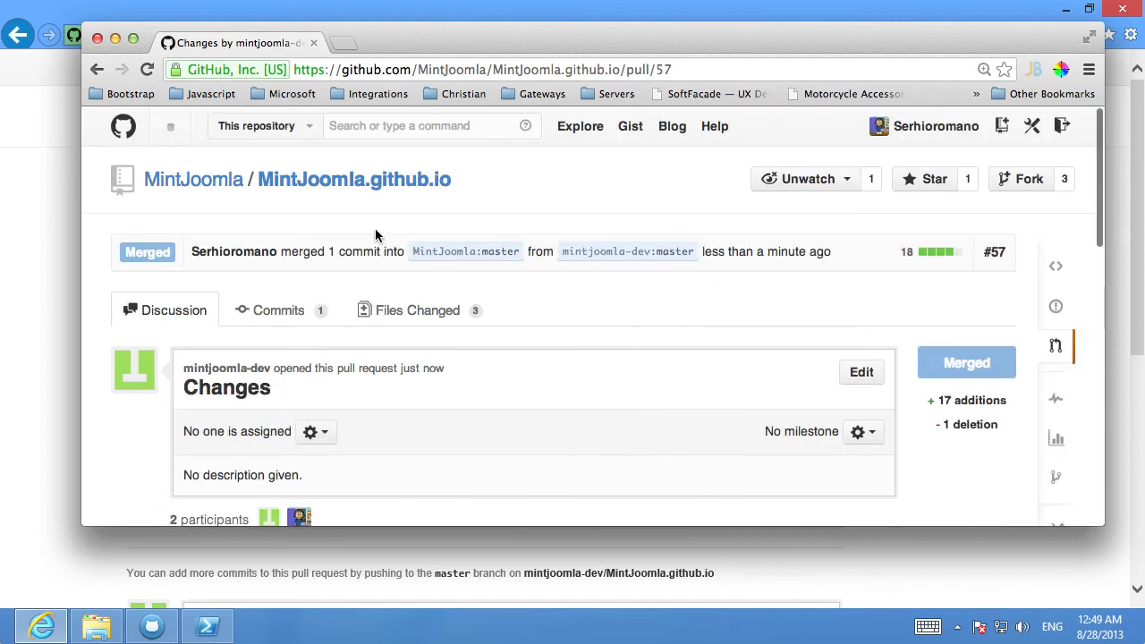
click(304, 181)
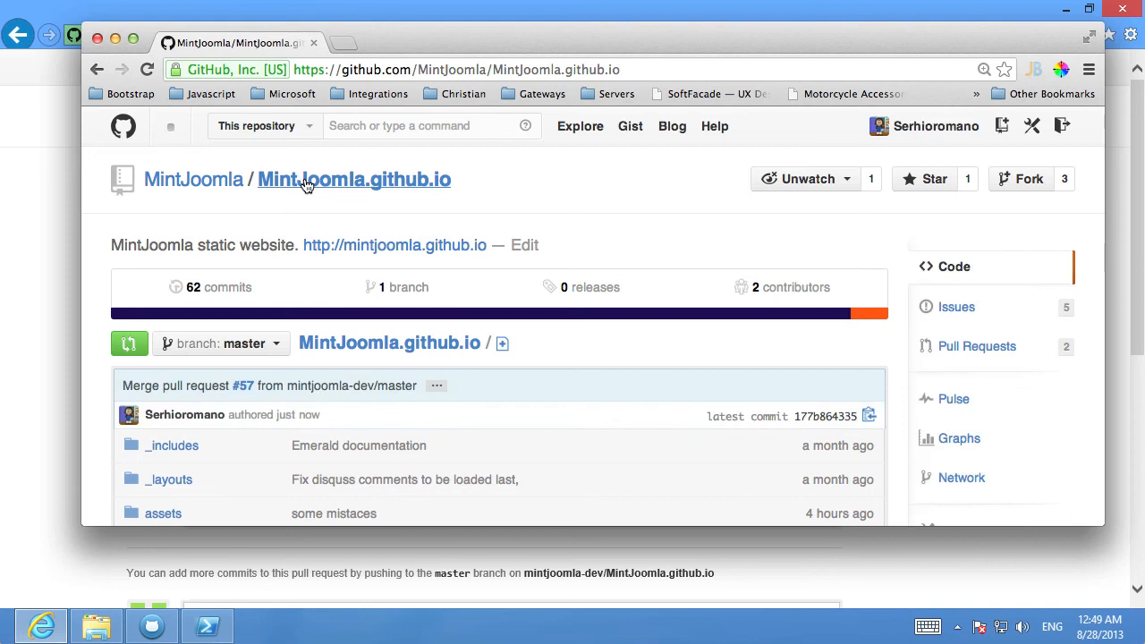
scroll(168, 349, down, 3)
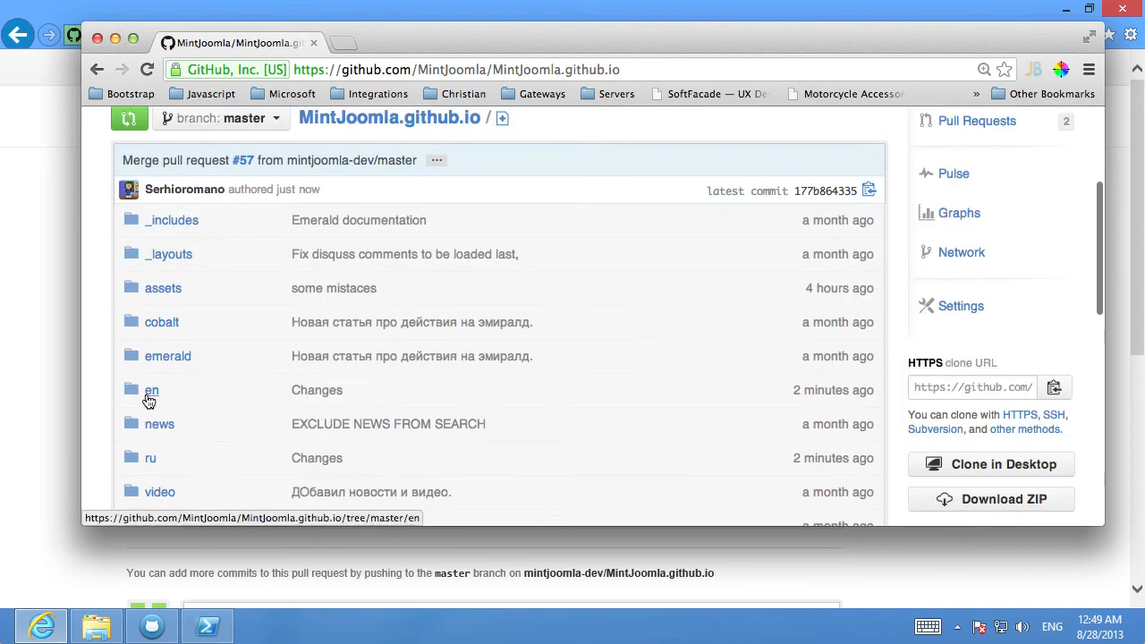
click(149, 394)
click(157, 382)
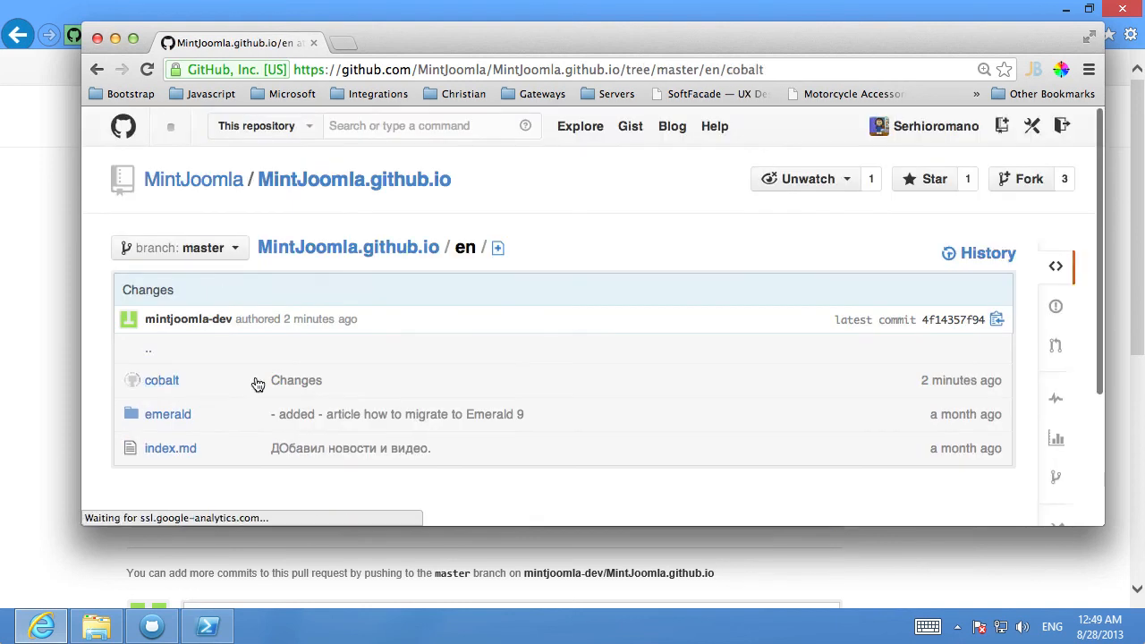
click(166, 379)
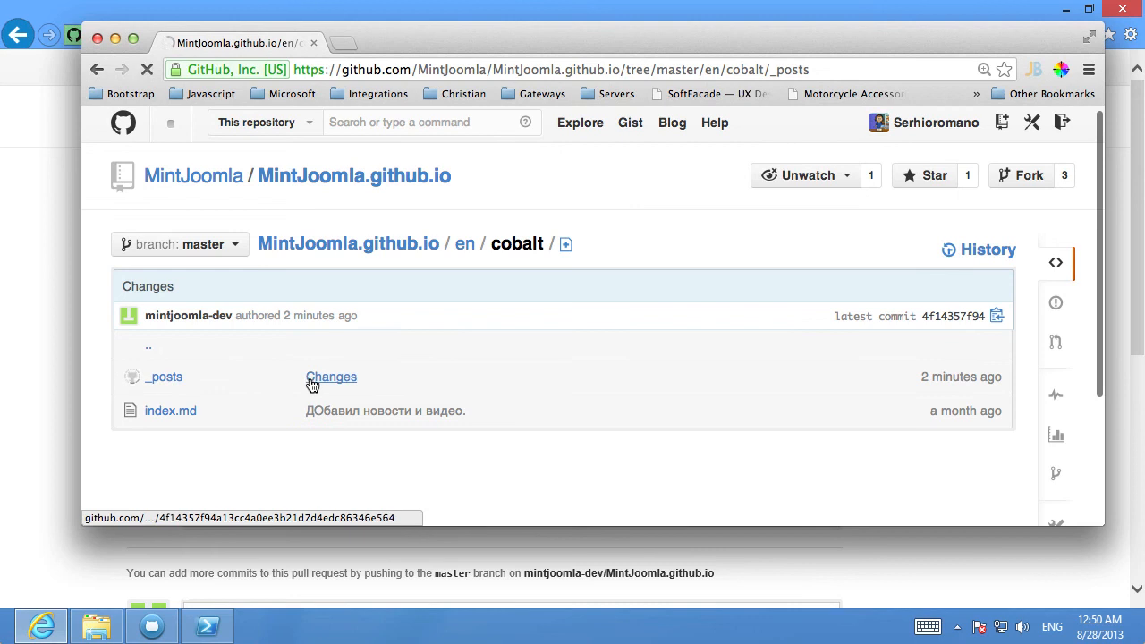
click(156, 413)
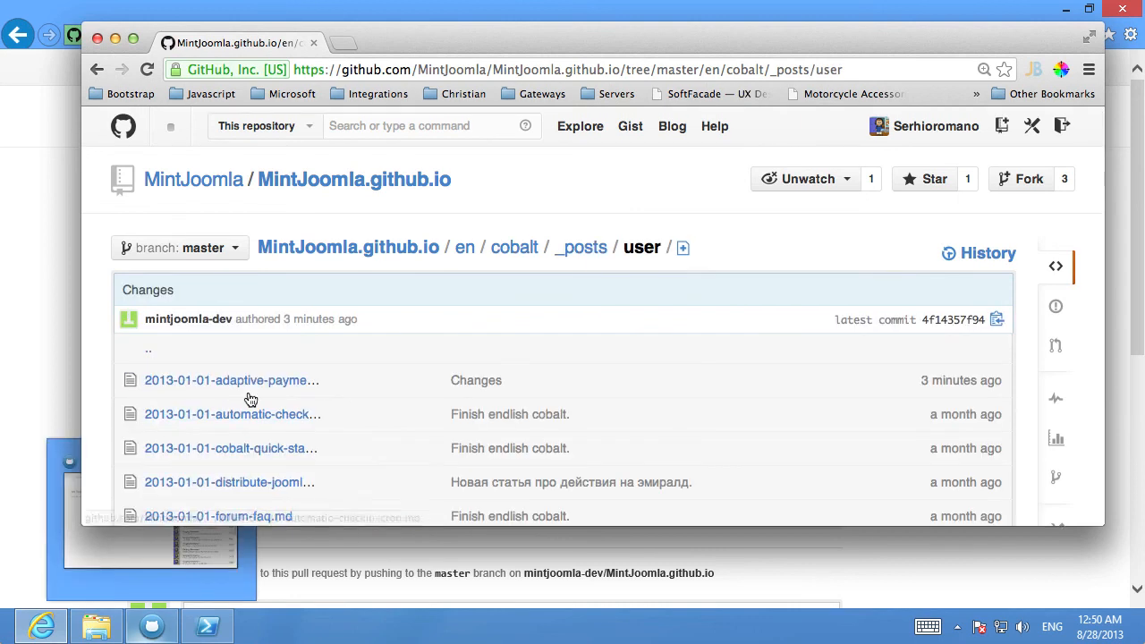
click(258, 381)
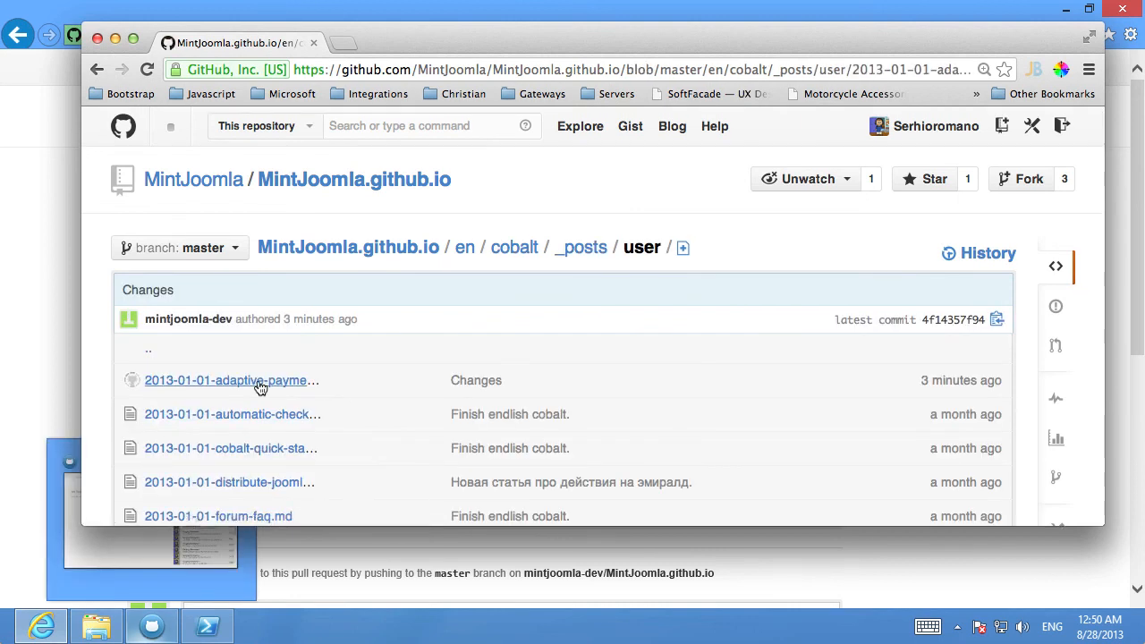
scroll(498, 481, down, 2)
drag(454, 471, 554, 472)
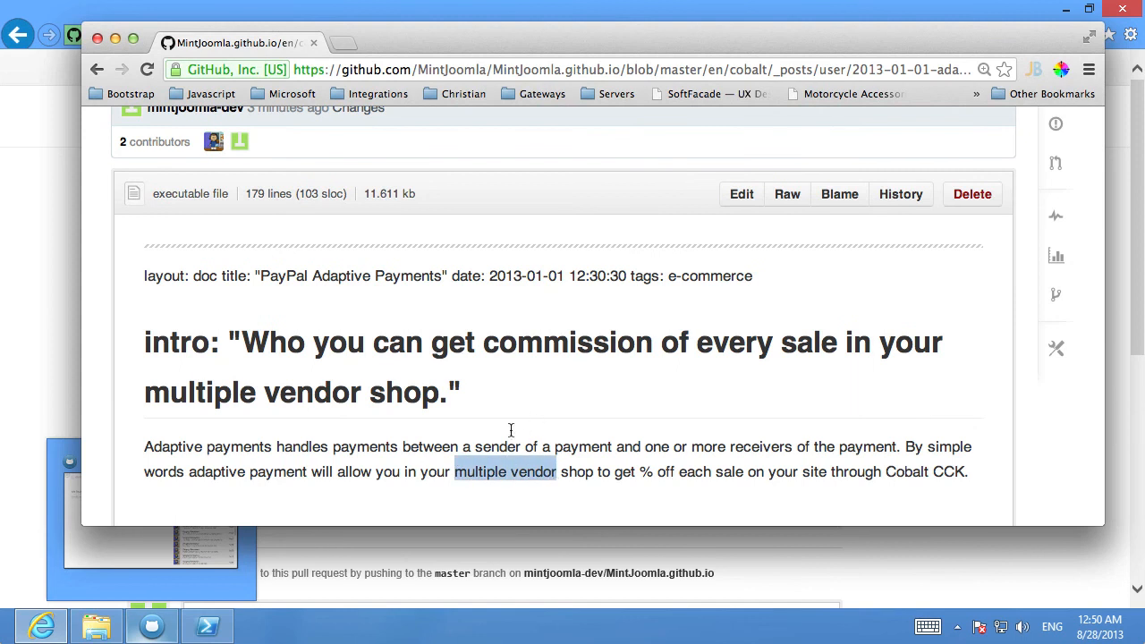
Open the live documentation site, go to Cobalt English docs and examine the PayPal Adaptive Payments page
scroll(458, 284, up, 2)
click(362, 184)
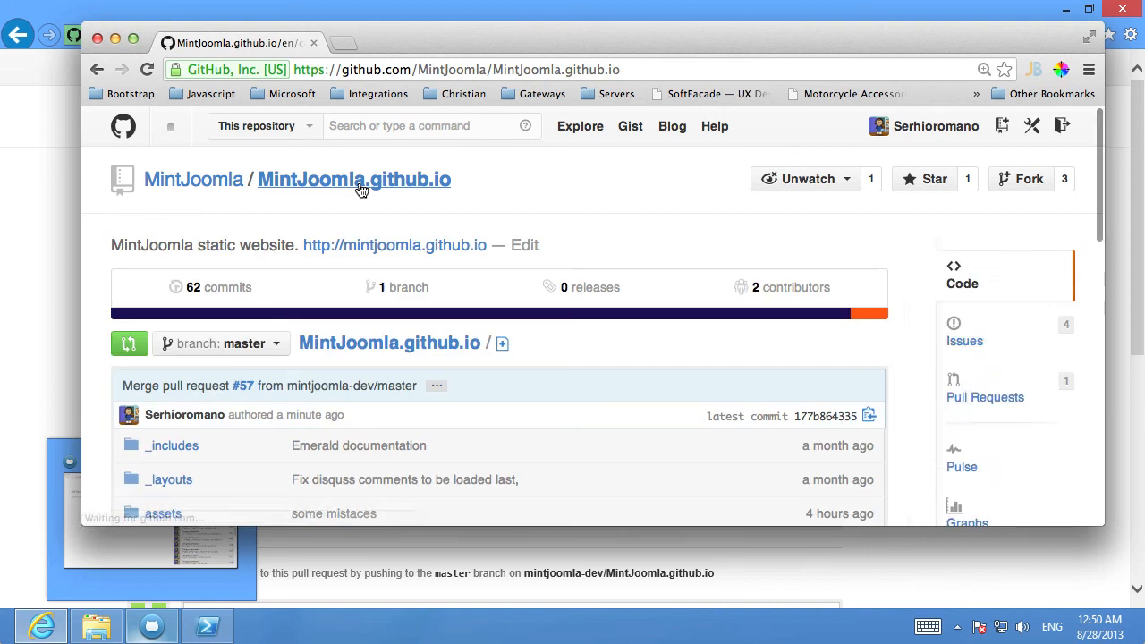
click(413, 247)
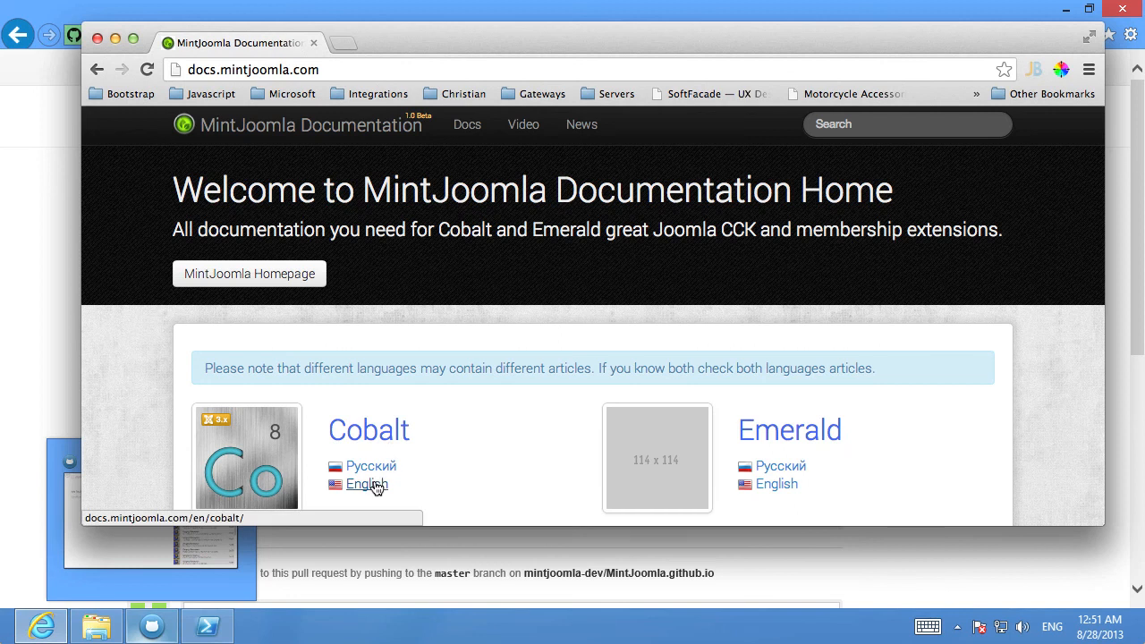
click(372, 485)
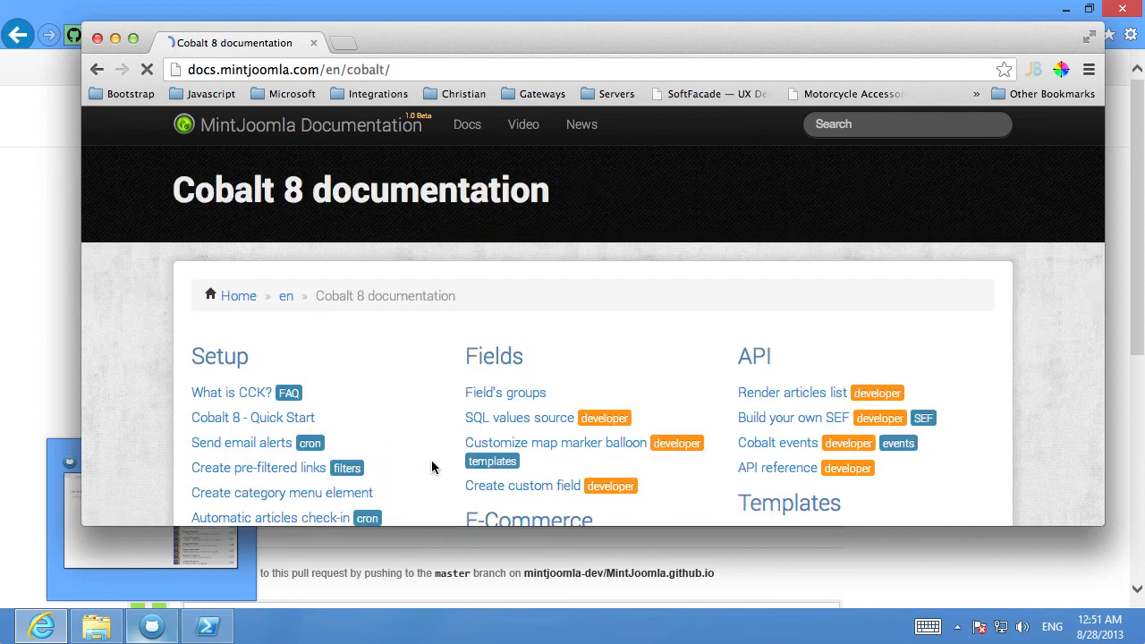
scroll(549, 376, down, 3)
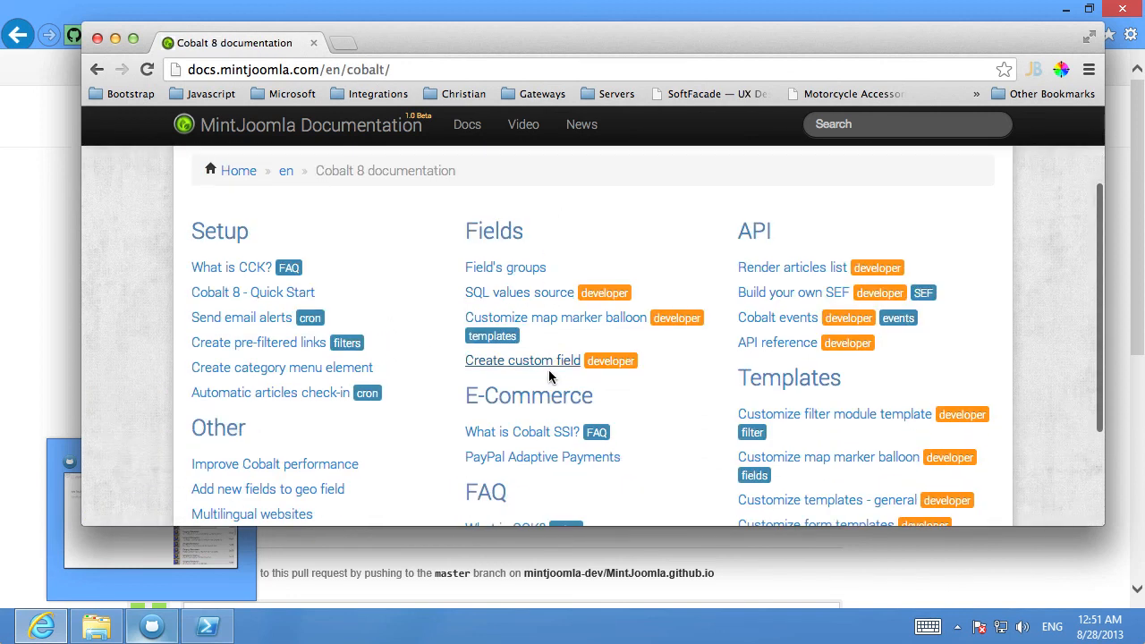
scroll(541, 374, down, 2)
click(531, 370)
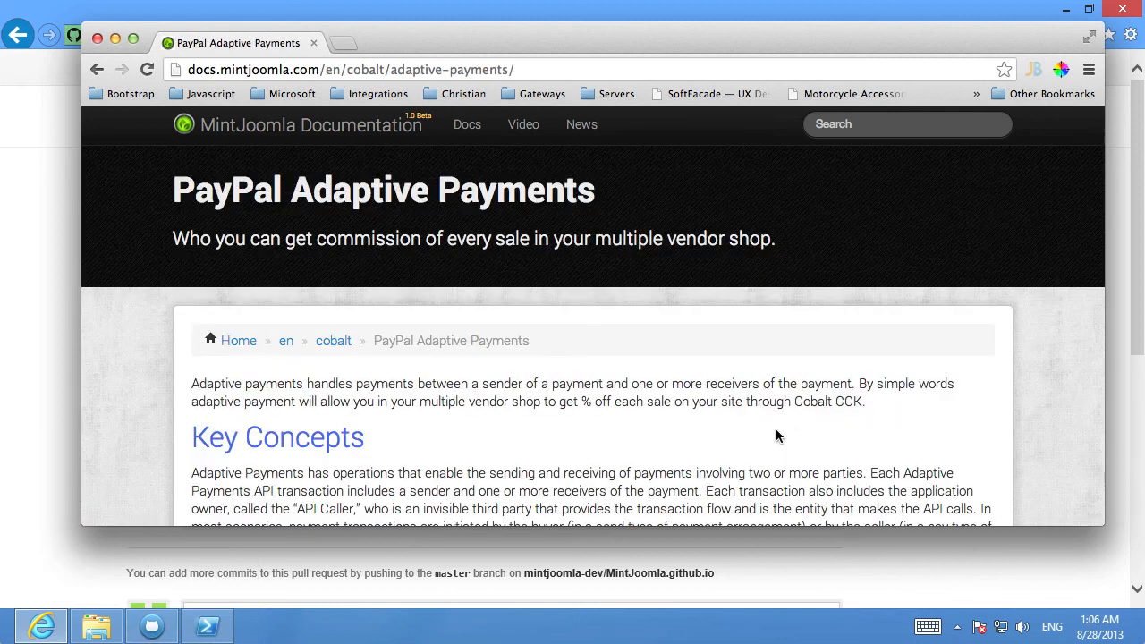
drag(419, 403, 510, 404)
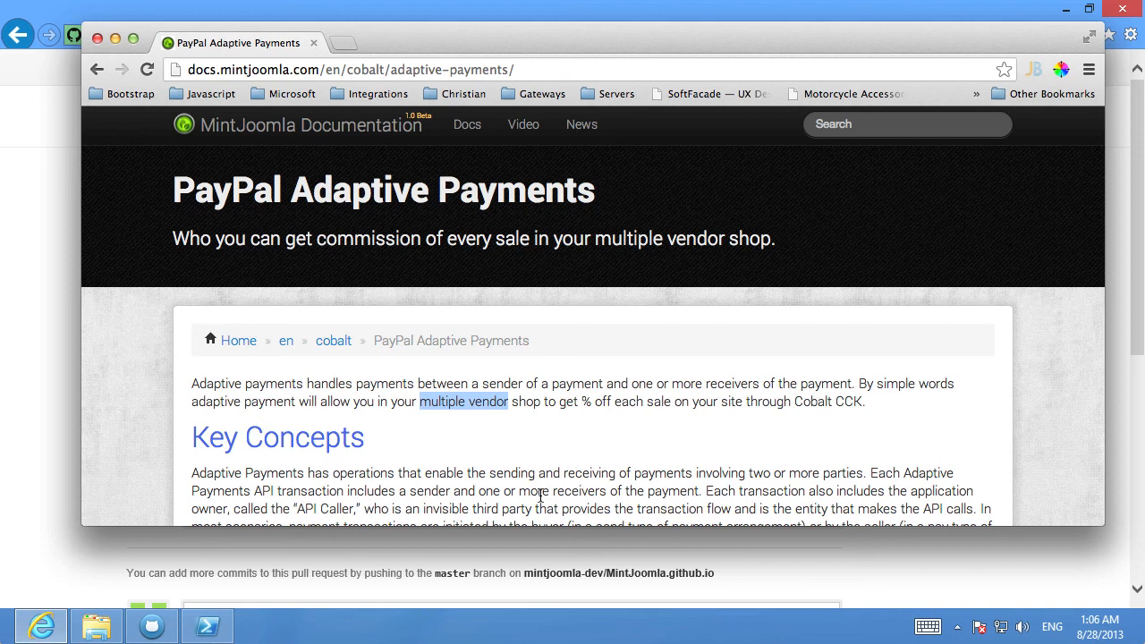